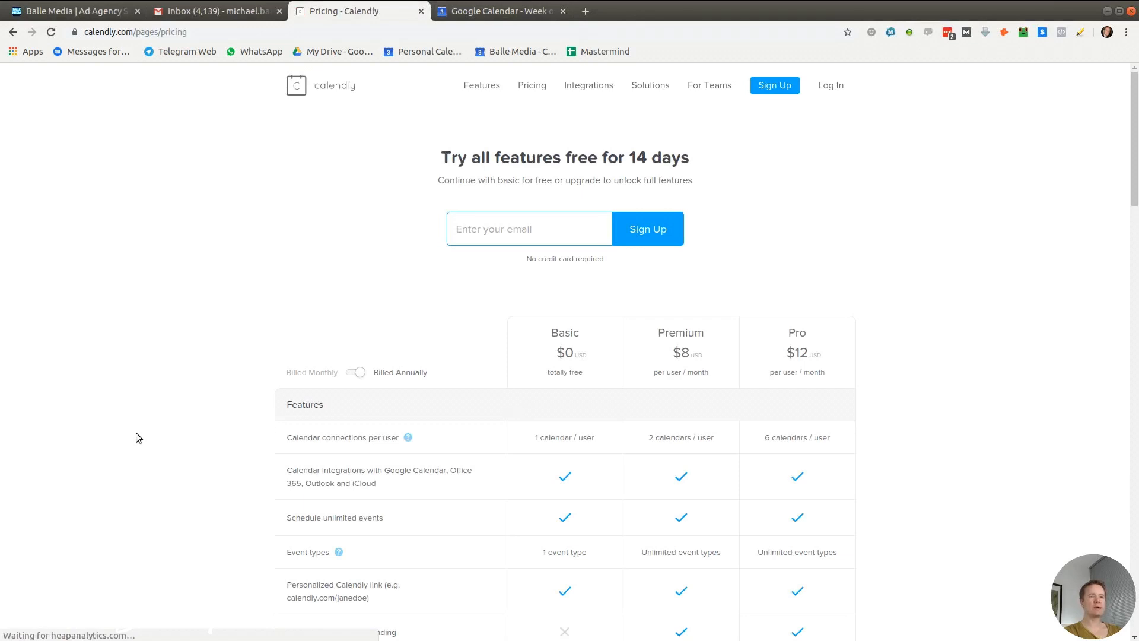
Highlight the Google Calendar integrations and Personalized Calendly link rows in the pricing table
{"action": "scroll", "coordinate": [168, 445], "scroll_direction": "down", "scroll_amount": 3}
{"action": "scroll", "coordinate": [169, 446], "scroll_direction": "down", "scroll_amount": 4}
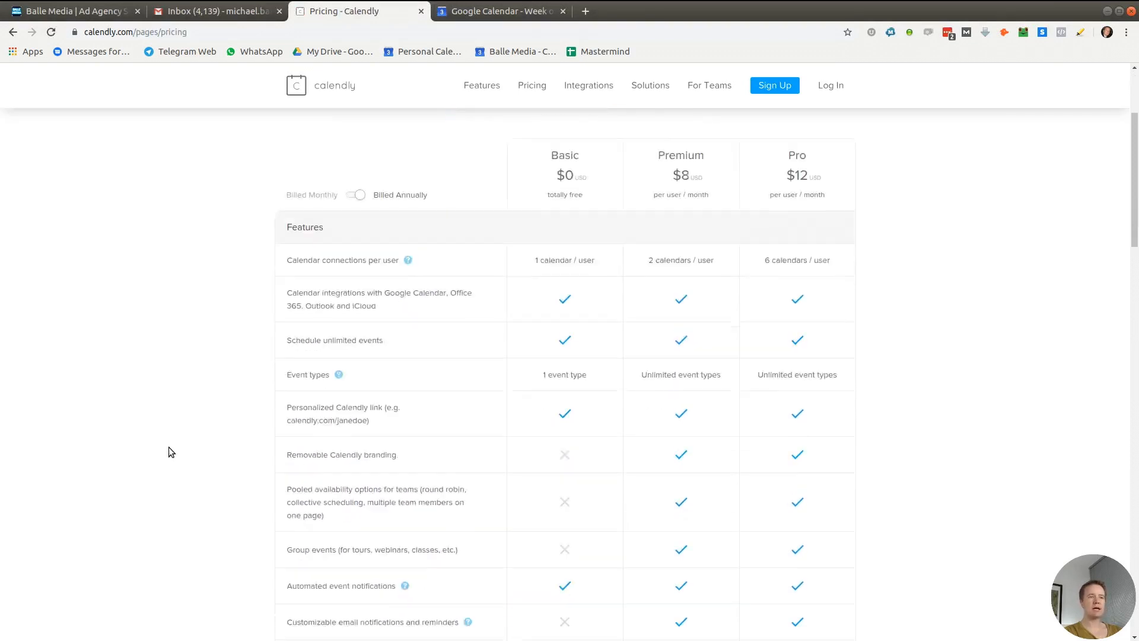
{"action": "scroll", "coordinate": [167, 447], "scroll_direction": "up", "scroll_amount": 2}
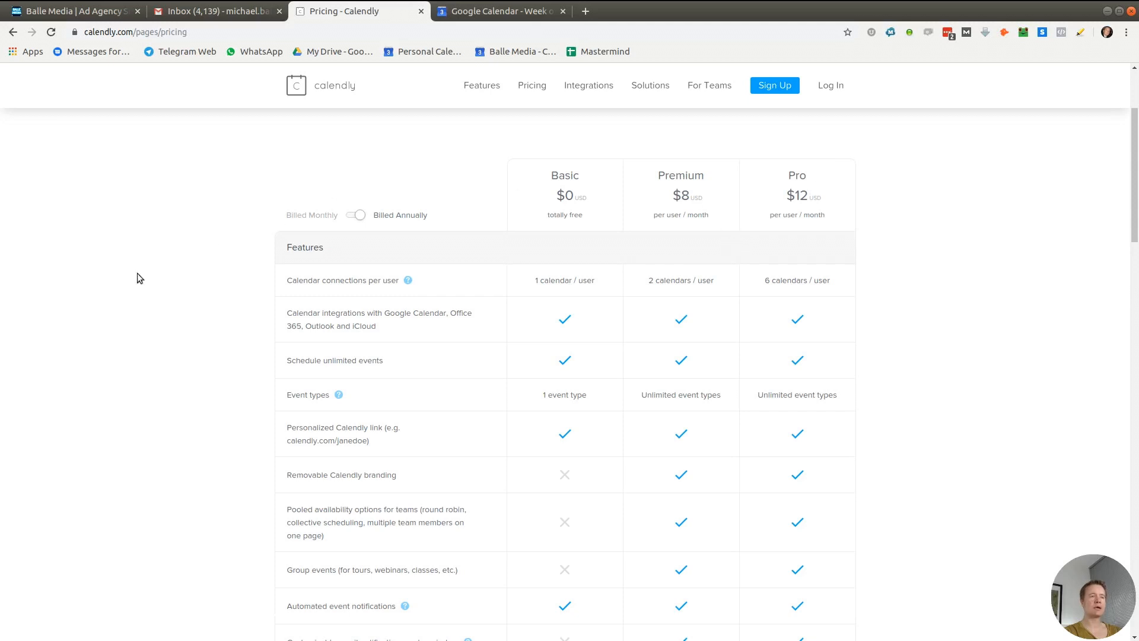
{"action": "left_click_drag", "start_coordinate": [375, 327], "coordinate": [285, 315]}
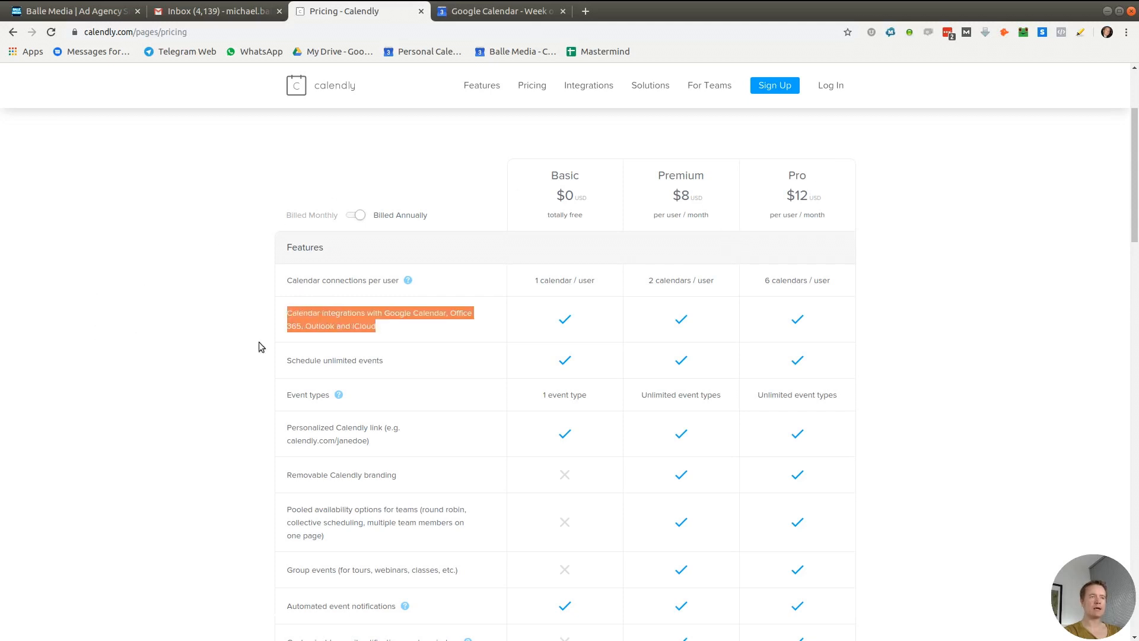
{"action": "left_click", "coordinate": [445, 328]}
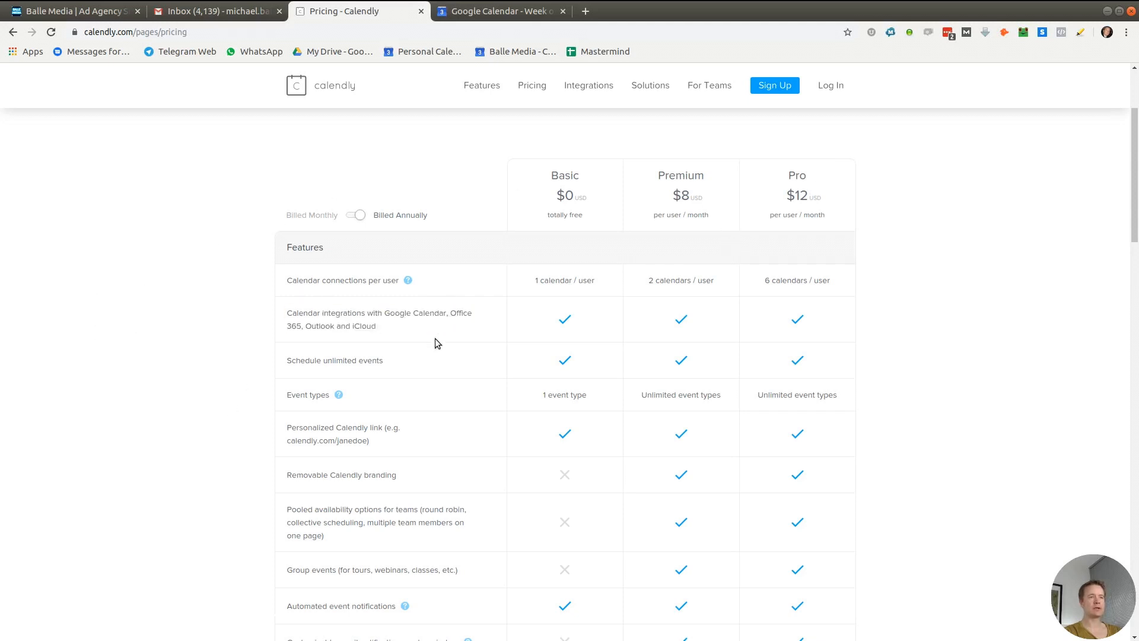
{"action": "scroll", "coordinate": [435, 341], "scroll_direction": "down", "scroll_amount": 3}
{"action": "left_click_drag", "start_coordinate": [280, 335], "coordinate": [383, 350]}
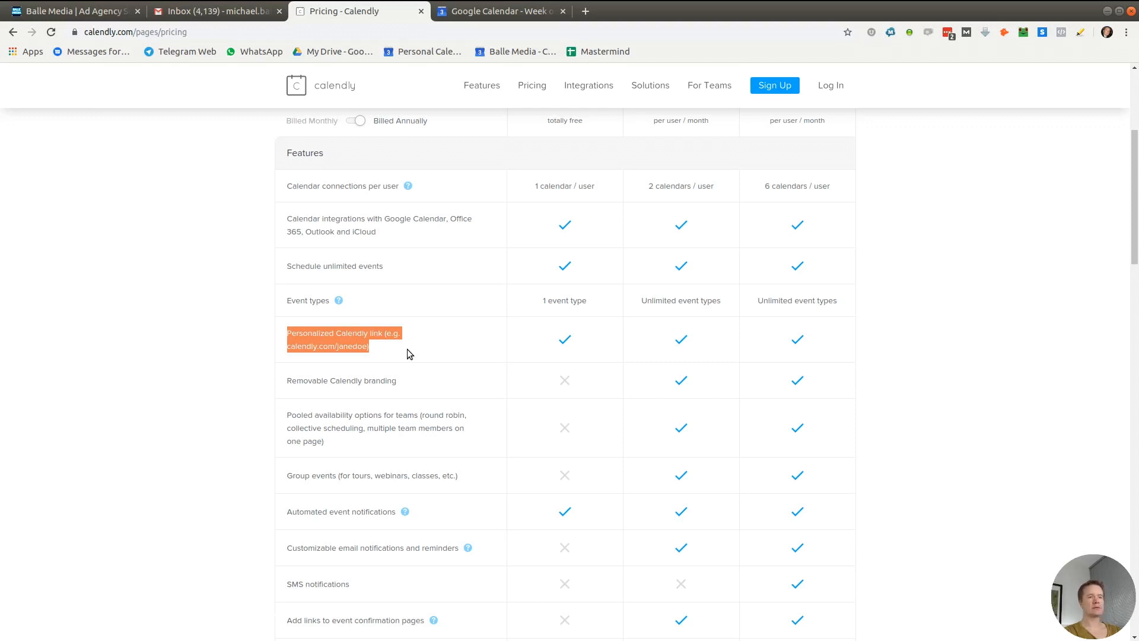
{"action": "left_click", "coordinate": [407, 349]}
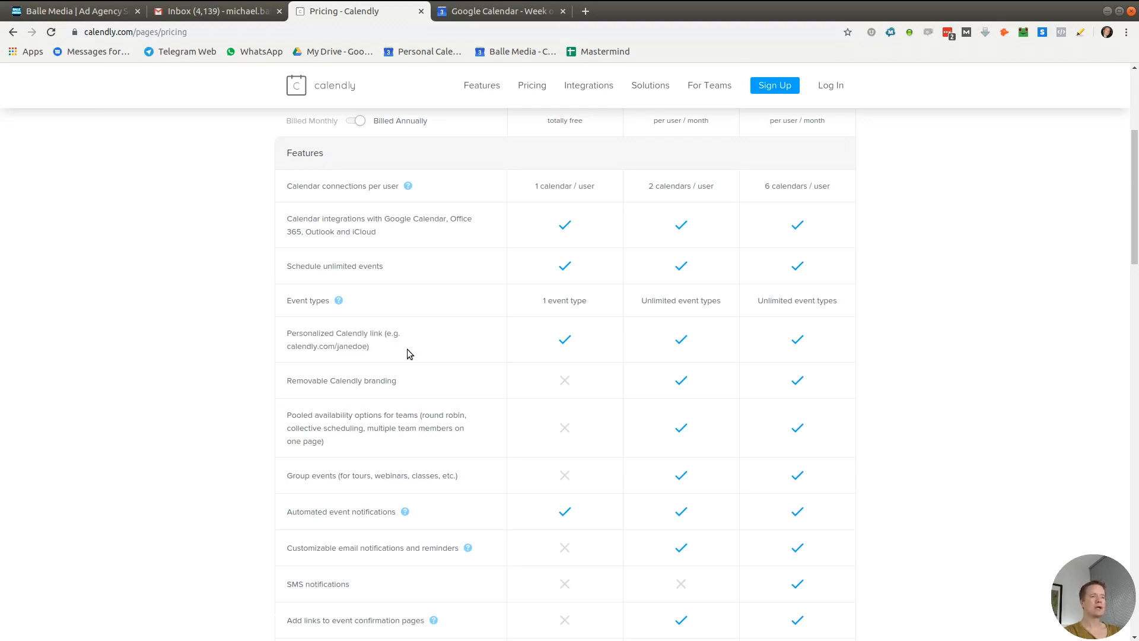
Note SMS notifications and Basic's 1 calendar and 1 event type limits, then sign up
{"action": "scroll", "coordinate": [407, 349], "scroll_direction": "down", "scroll_amount": 2}
{"action": "left_click_drag", "start_coordinate": [292, 455], "coordinate": [349, 456]}
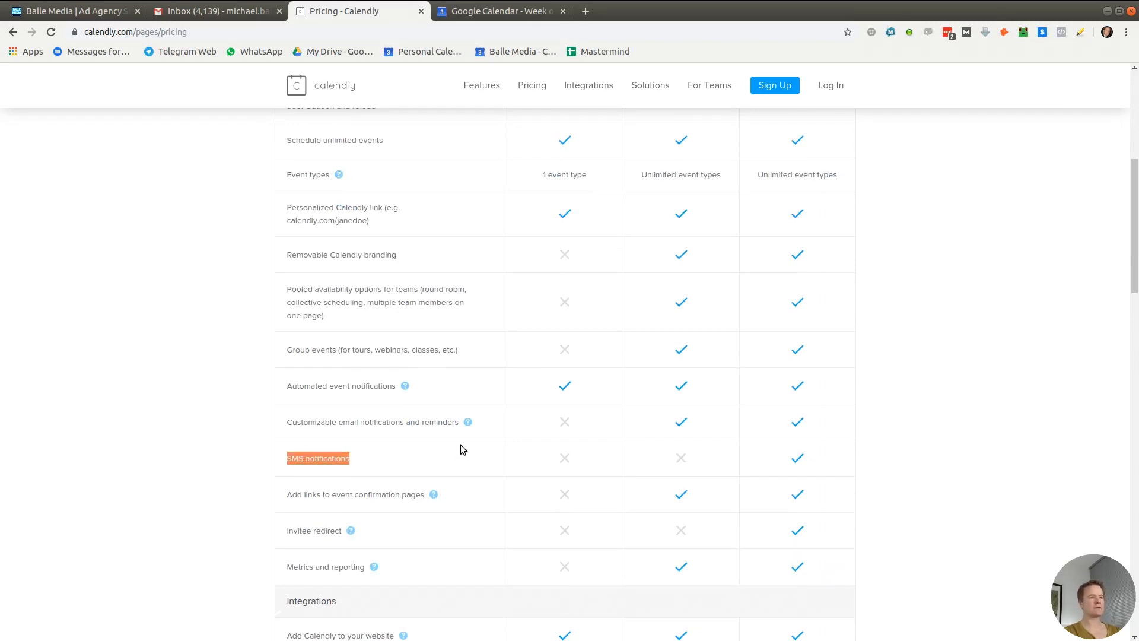
{"action": "scroll", "coordinate": [461, 446], "scroll_direction": "down", "scroll_amount": 1}
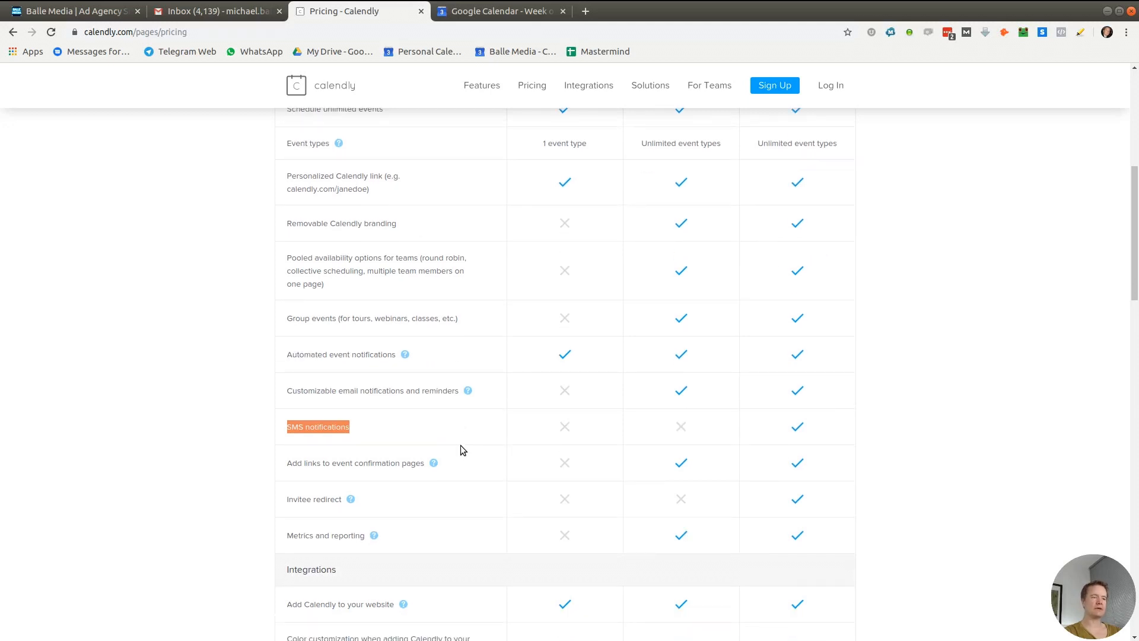
{"action": "scroll", "coordinate": [460, 445], "scroll_direction": "up", "scroll_amount": 5}
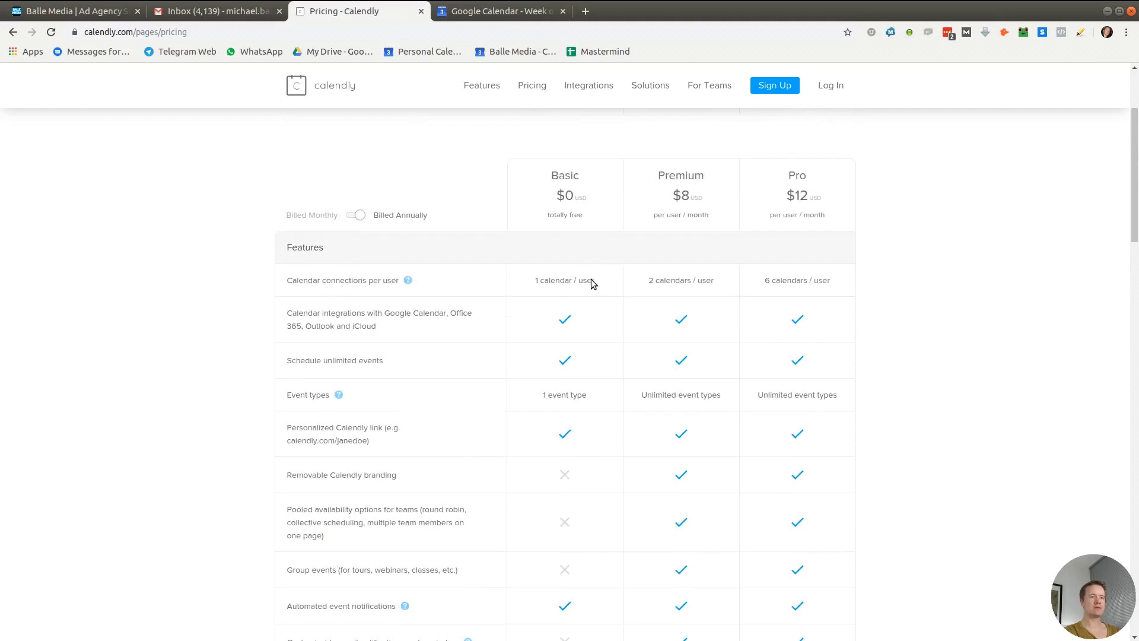
{"action": "left_click_drag", "start_coordinate": [600, 280], "coordinate": [534, 280]}
{"action": "left_click_drag", "start_coordinate": [591, 397], "coordinate": [541, 395]}
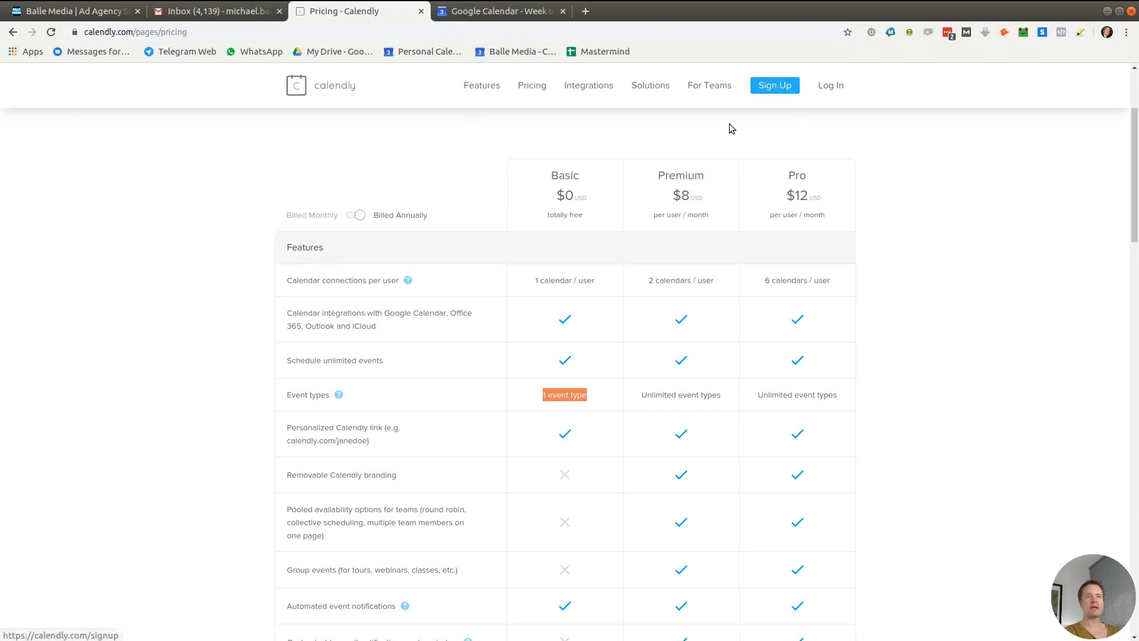
{"action": "left_click", "coordinate": [765, 89]}
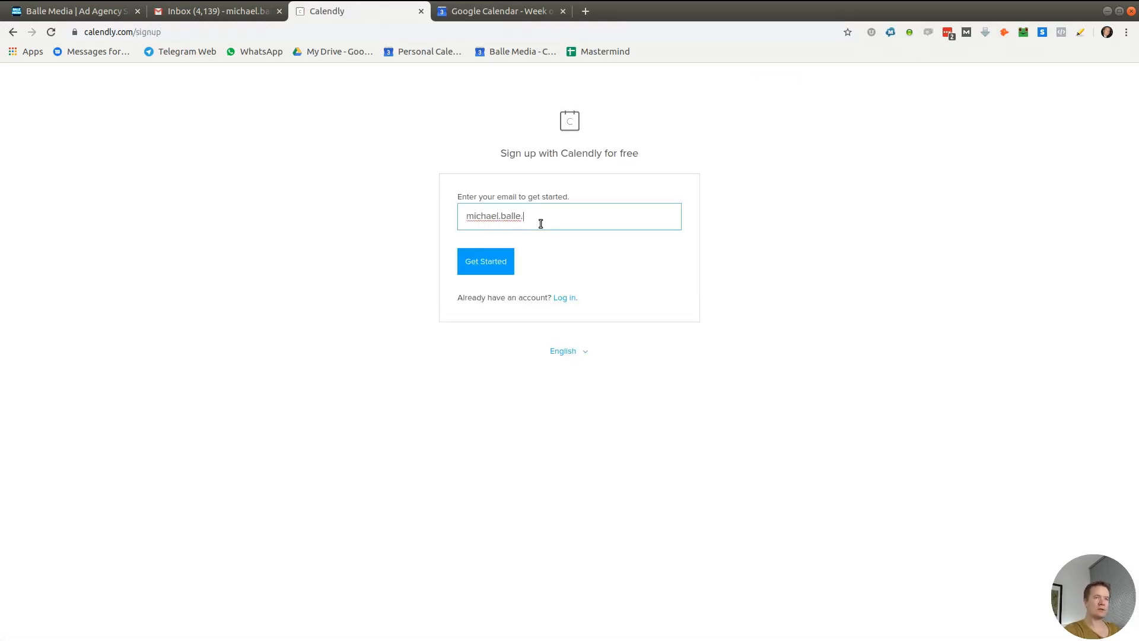
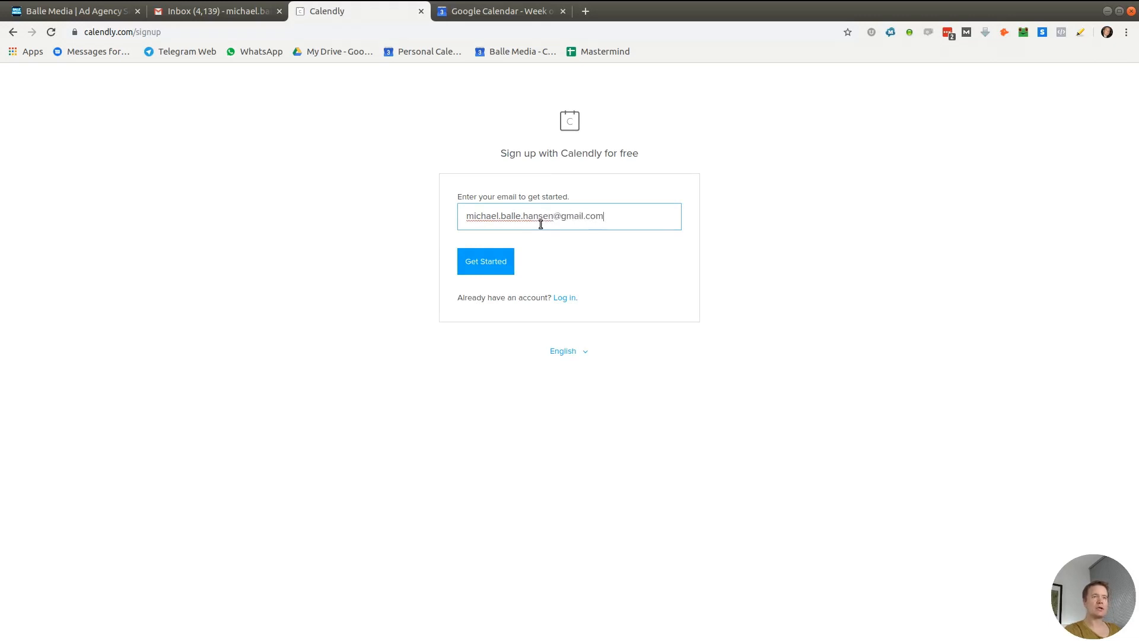
Enter the Google account's e-mail, sign up with Google, and allow Calendly access
{"action": "left_click", "coordinate": [504, 261]}
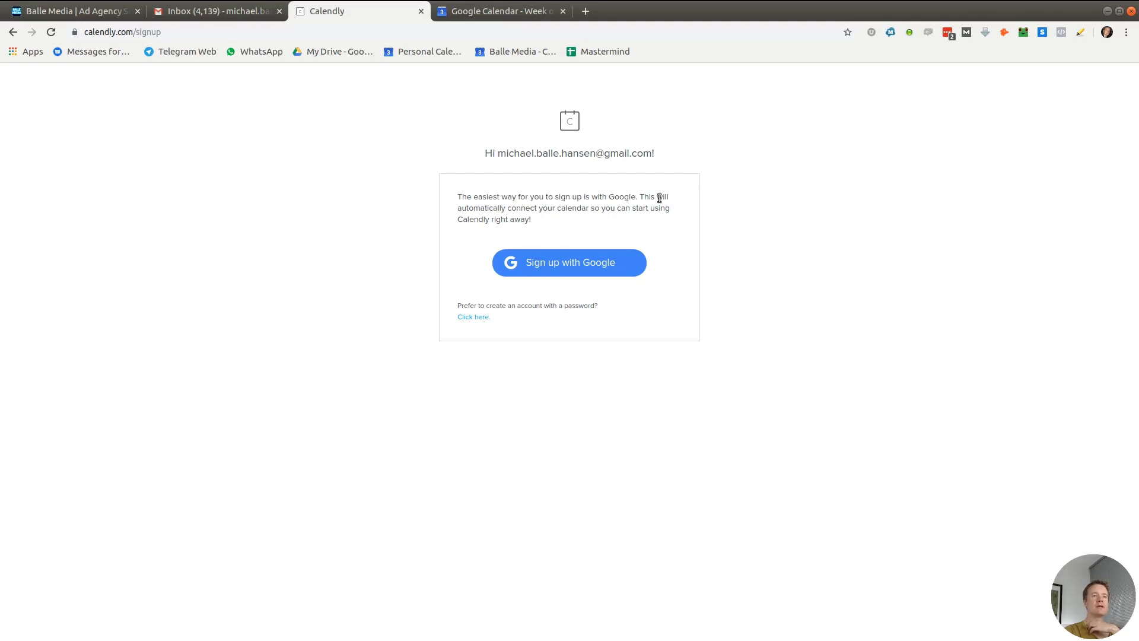
{"action": "left_click", "coordinate": [572, 262]}
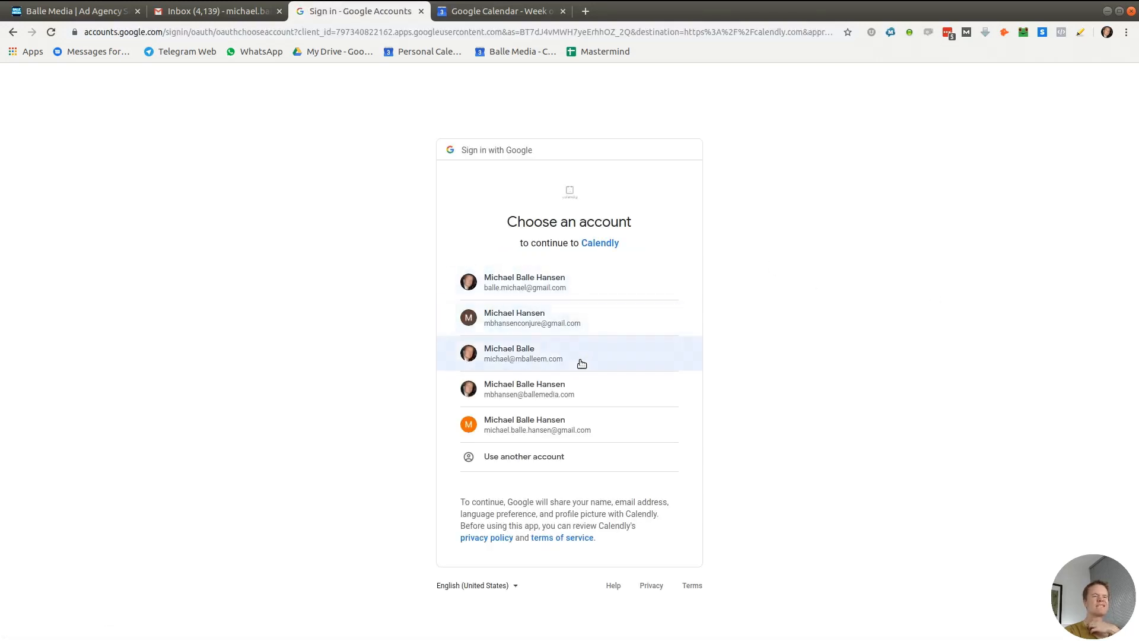
{"action": "left_click", "coordinate": [561, 430]}
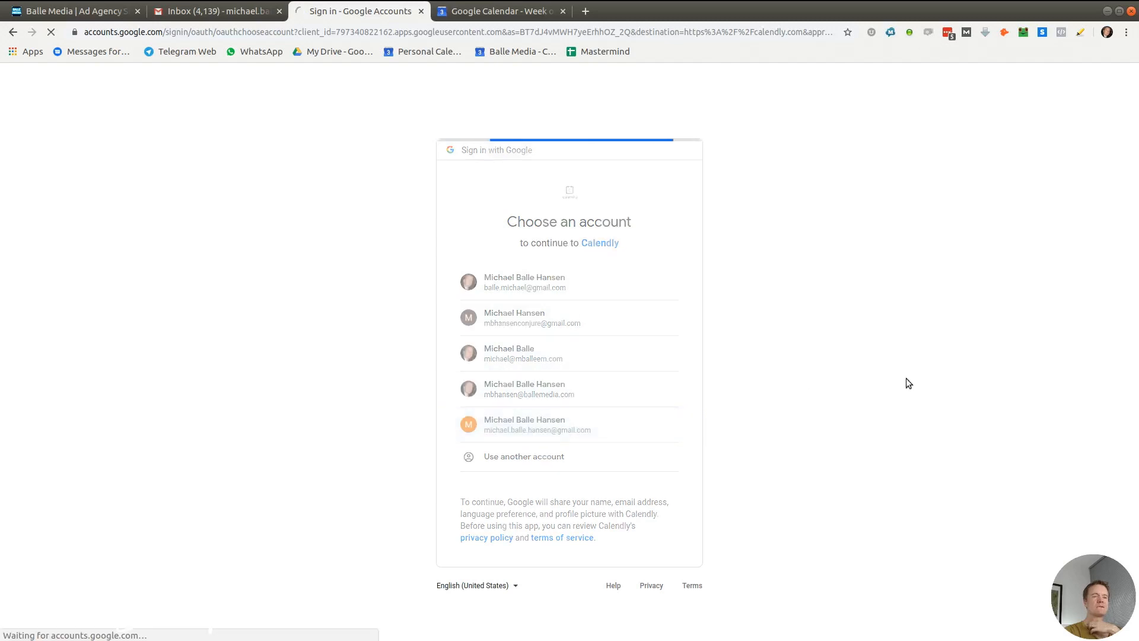
{"action": "left_click", "coordinate": [652, 507]}
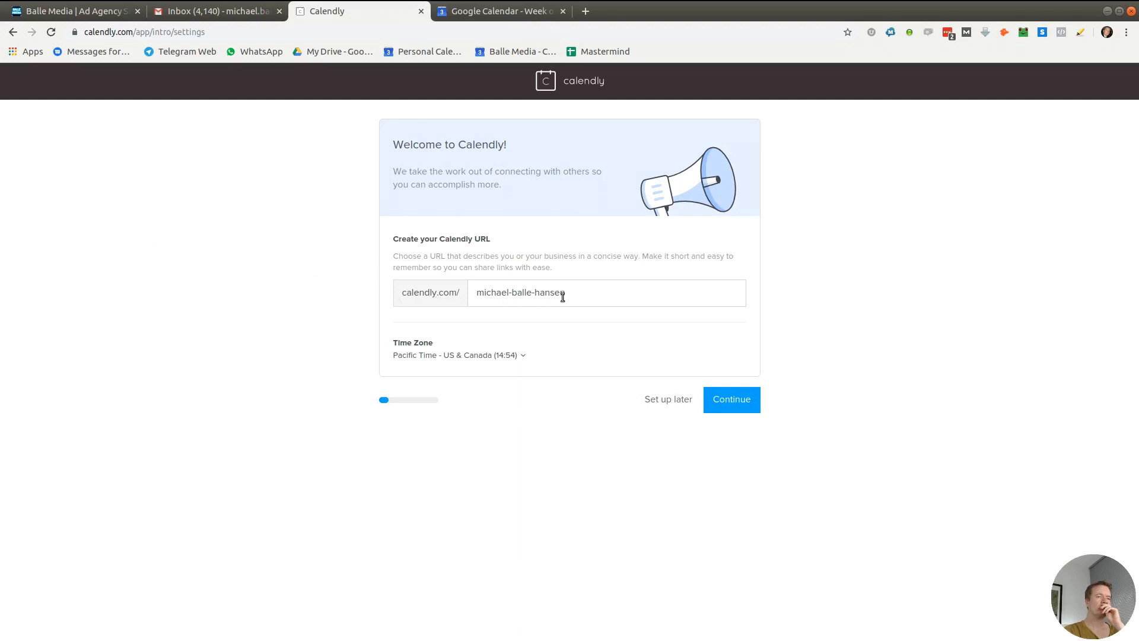
Remove both hyphens from the personal scheduling URL and save the URL and time zone
{"action": "left_click", "coordinate": [508, 293]}
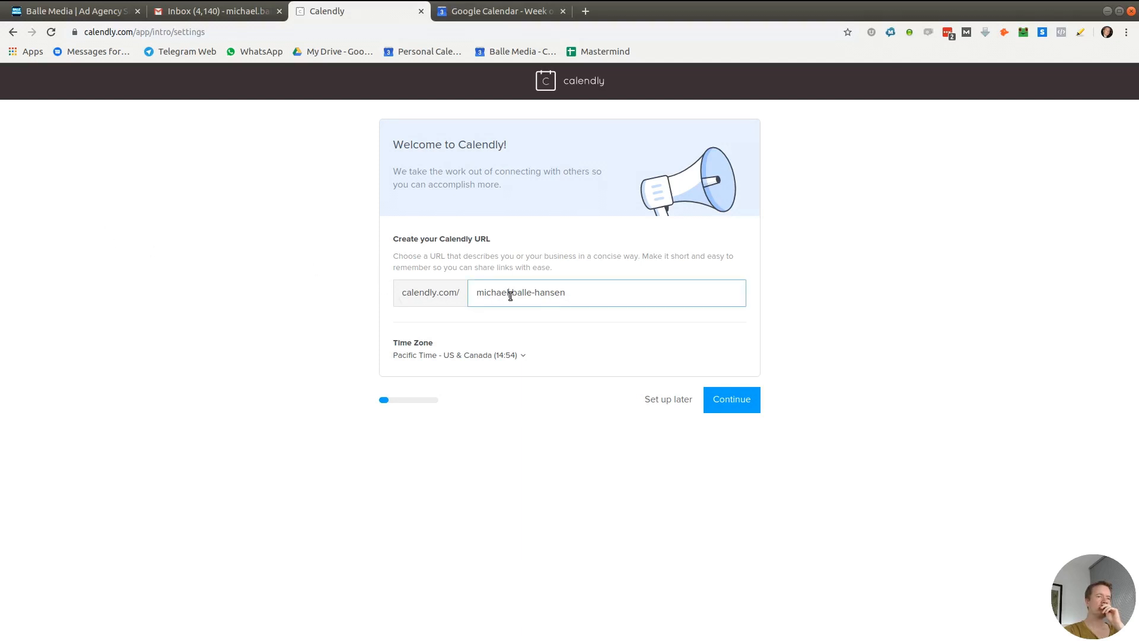
{"action": "key", "text": "BackSpace"}
{"action": "left_click", "coordinate": [529, 294]}
{"action": "key", "text": "BackSpace"}
{"action": "left_click", "coordinate": [528, 446]}
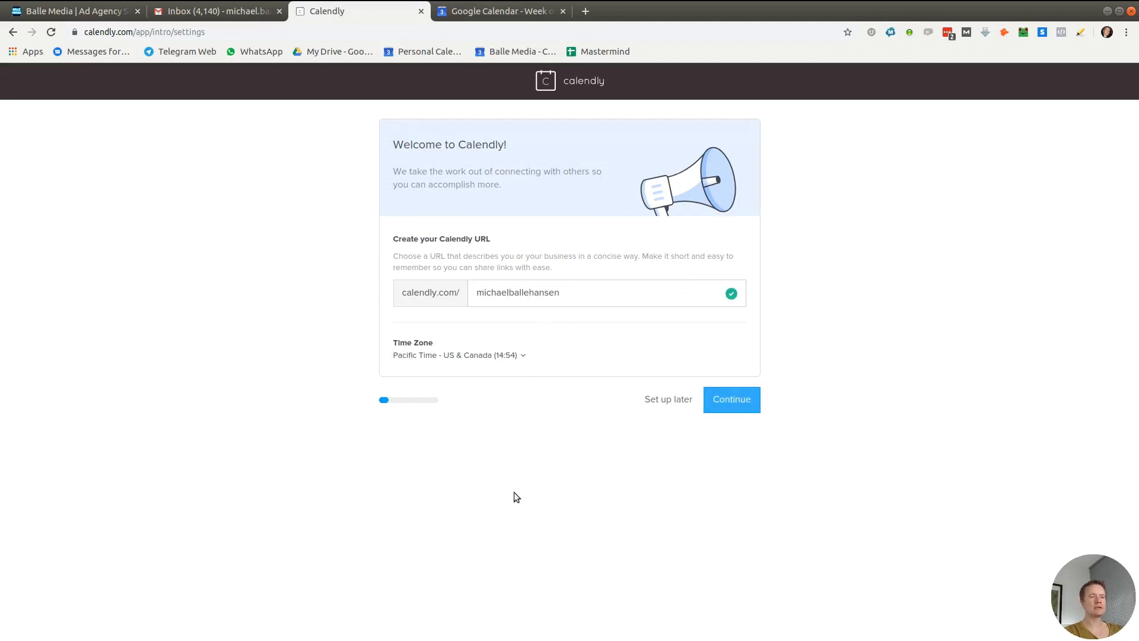
{"action": "left_click", "coordinate": [735, 402]}
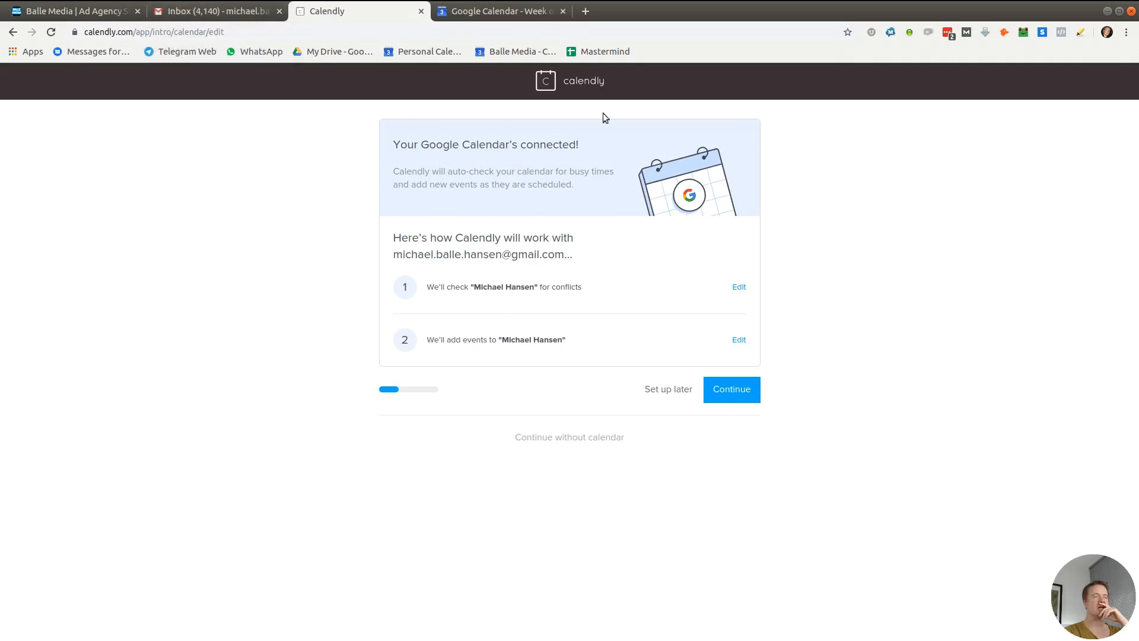
Accept the Google Calendar connection, keep weekday 09:00–17:00 availability, and choose role Other
{"action": "left_click", "coordinate": [231, 14]}
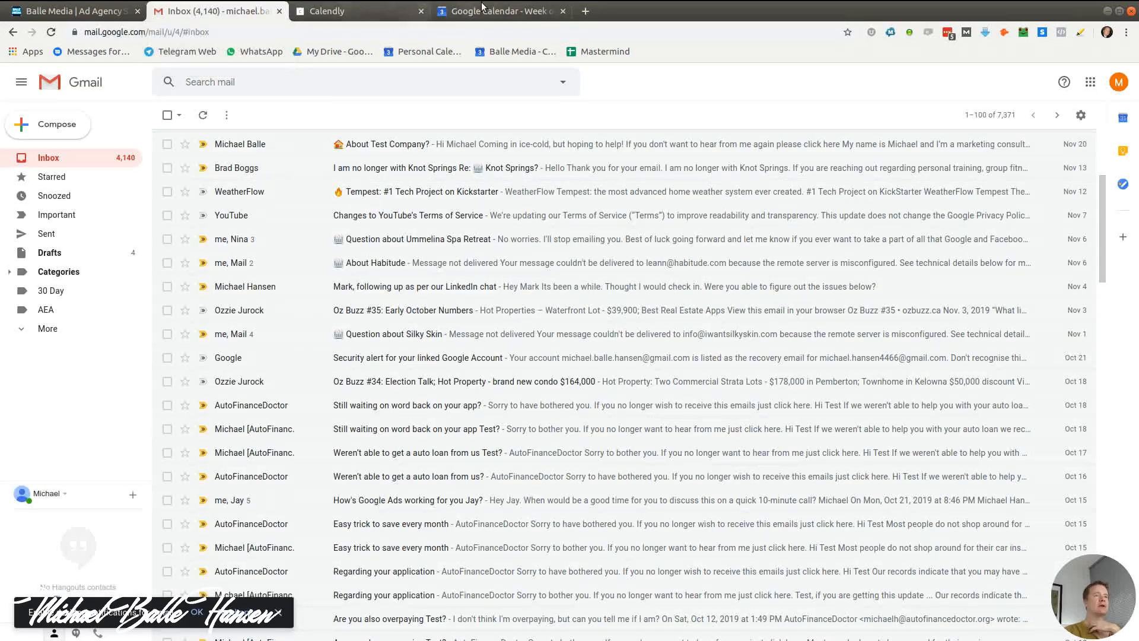
{"action": "left_click", "coordinate": [364, 15]}
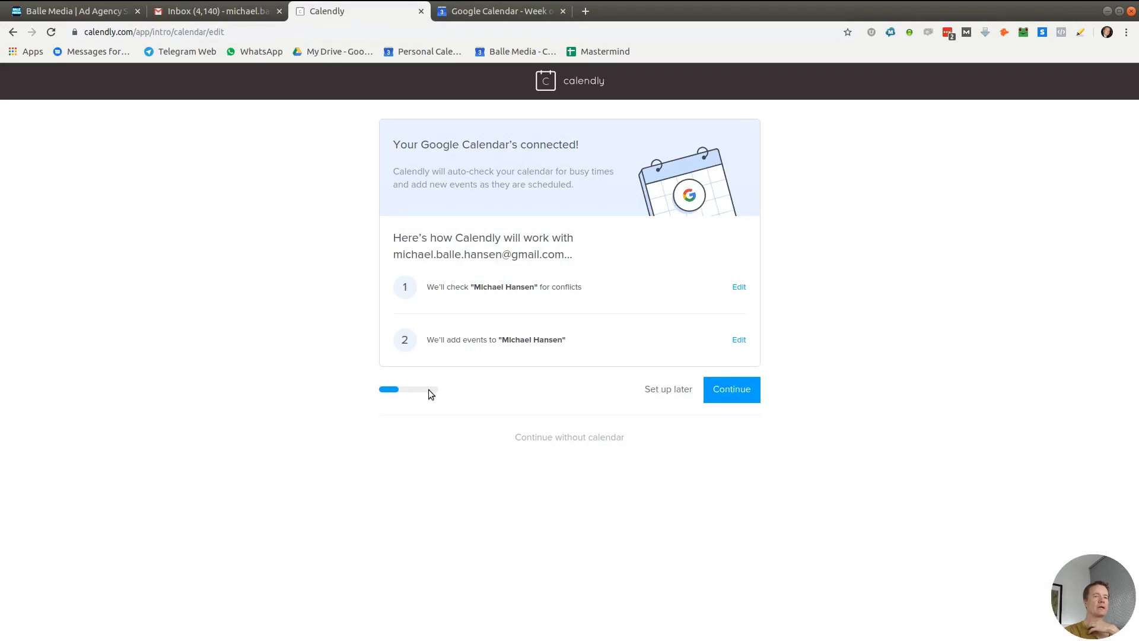
{"action": "left_click", "coordinate": [742, 393]}
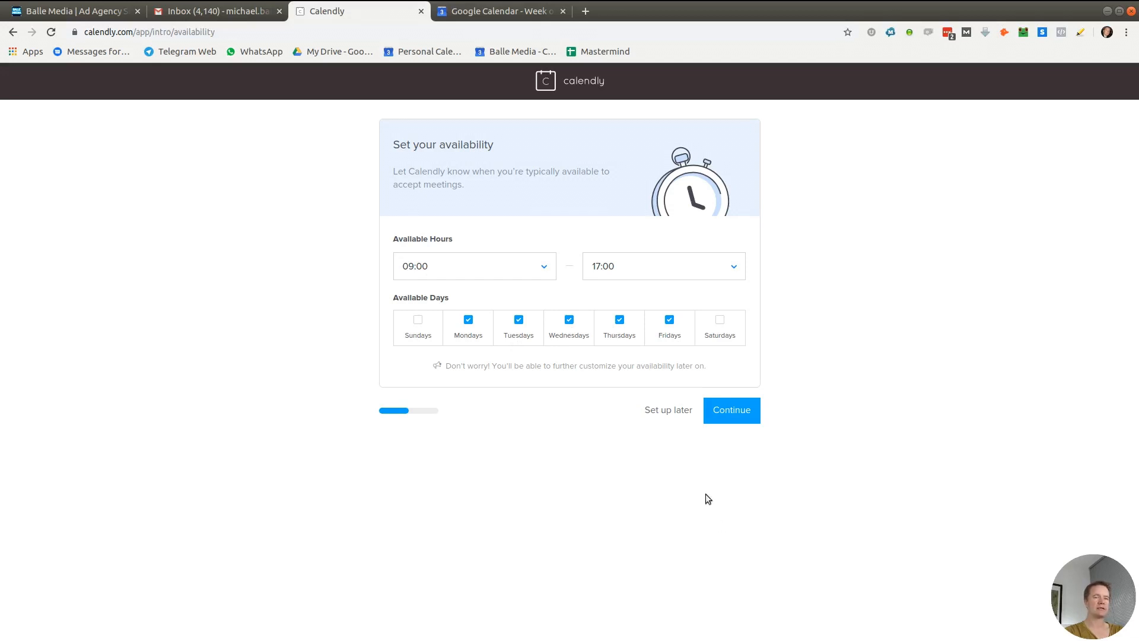
{"action": "left_click", "coordinate": [705, 422]}
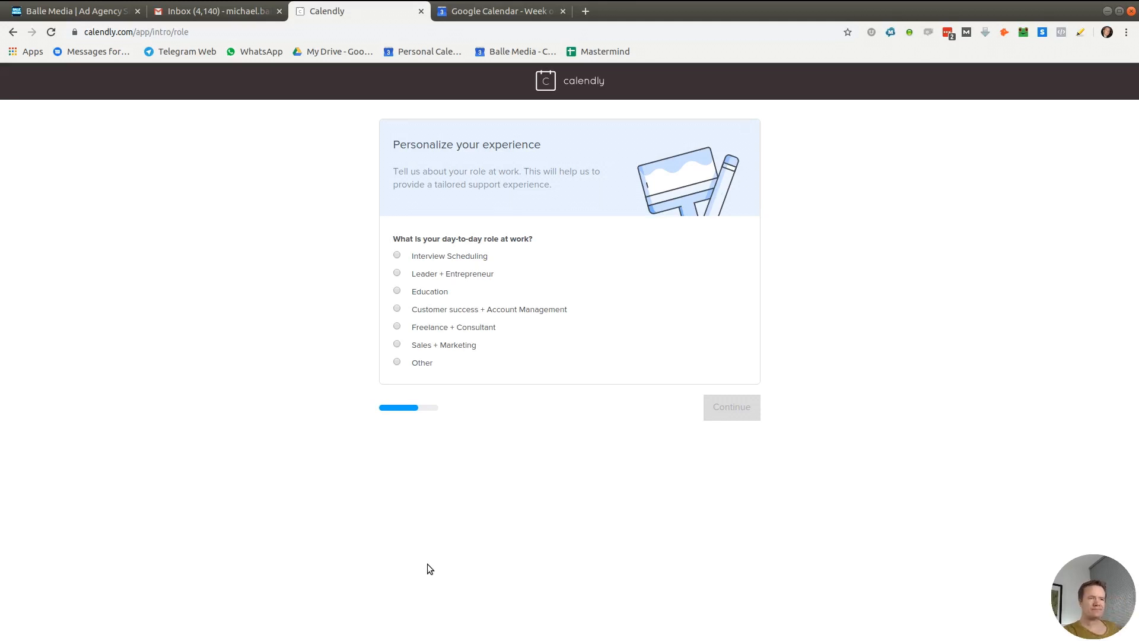
{"action": "left_click", "coordinate": [397, 362]}
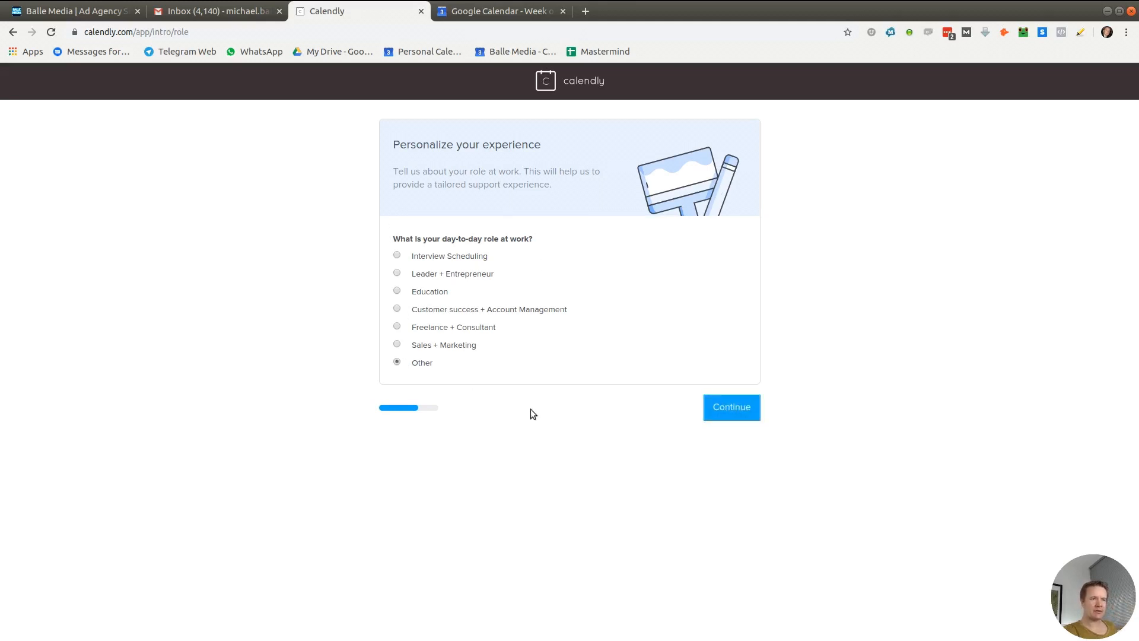
{"action": "left_click", "coordinate": [723, 408]}
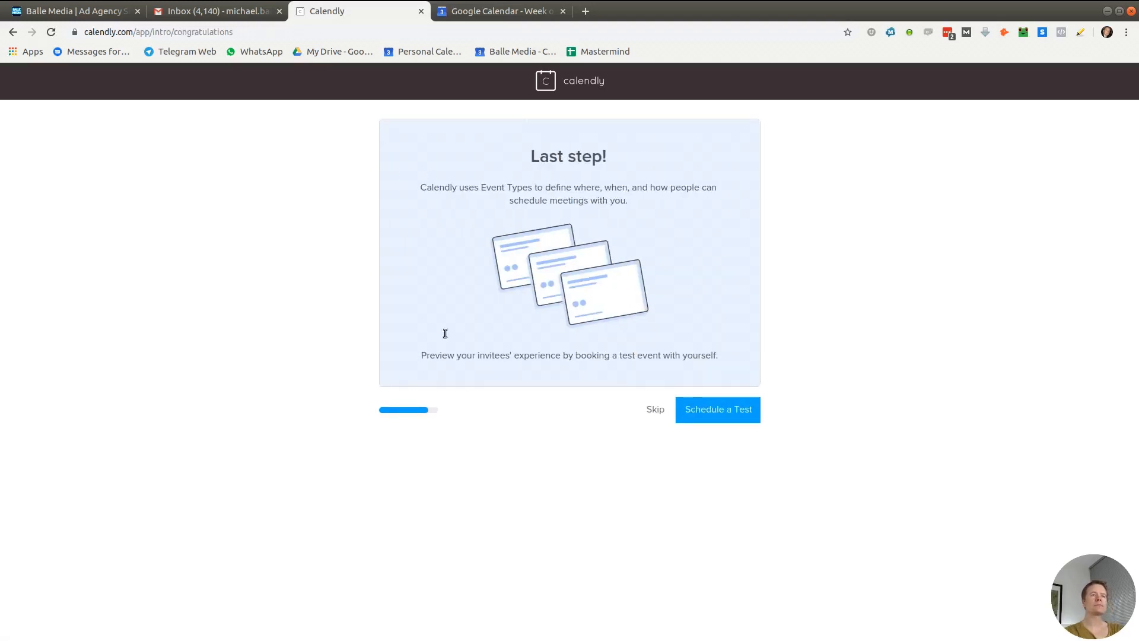
{"action": "left_click", "coordinate": [696, 418]}
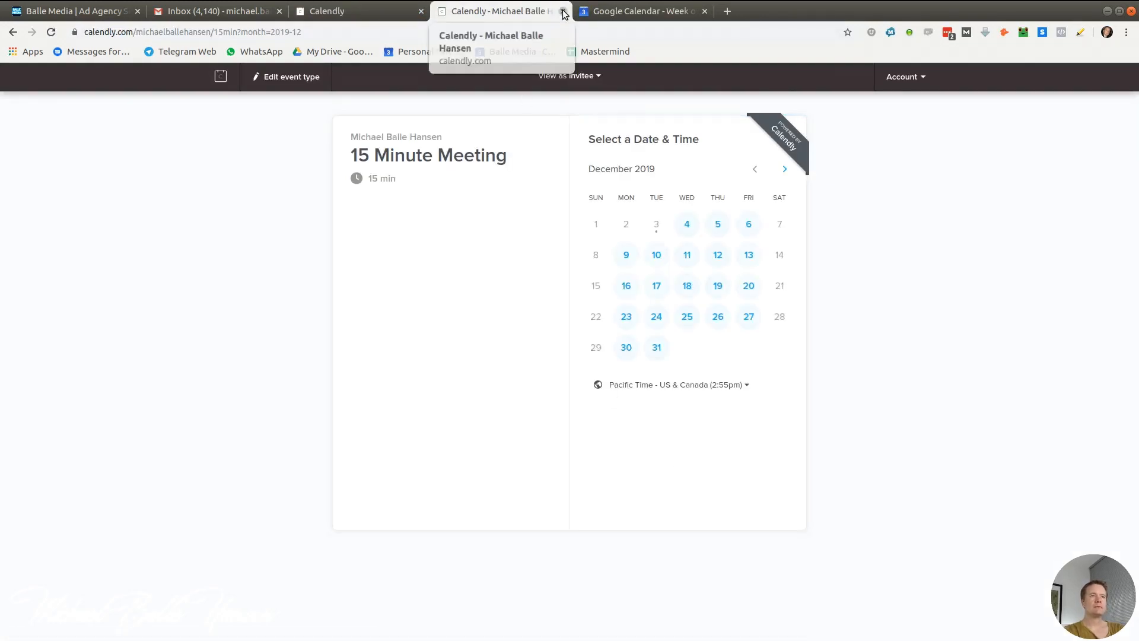
{"action": "left_click", "coordinate": [562, 11]}
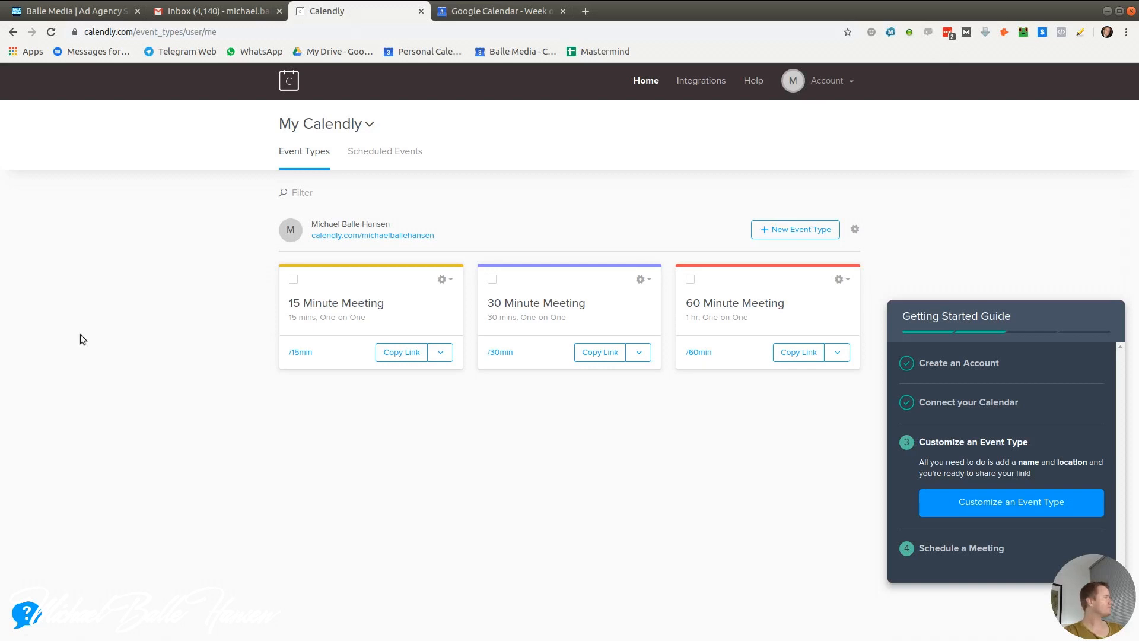
{"action": "left_click", "coordinate": [826, 81]}
Replace the welcome message with 'Thanks for booking an appointment with me. Please choose your ideal time below'
{"action": "left_click", "coordinate": [734, 121]}
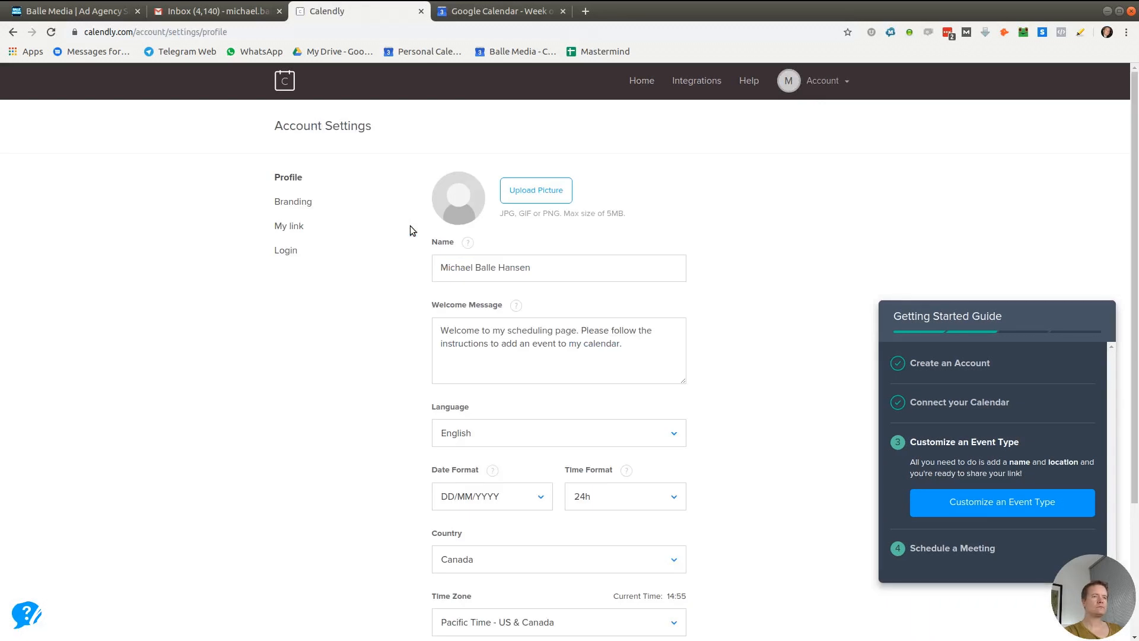
{"action": "left_click_drag", "start_coordinate": [628, 352], "coordinate": [440, 330]}
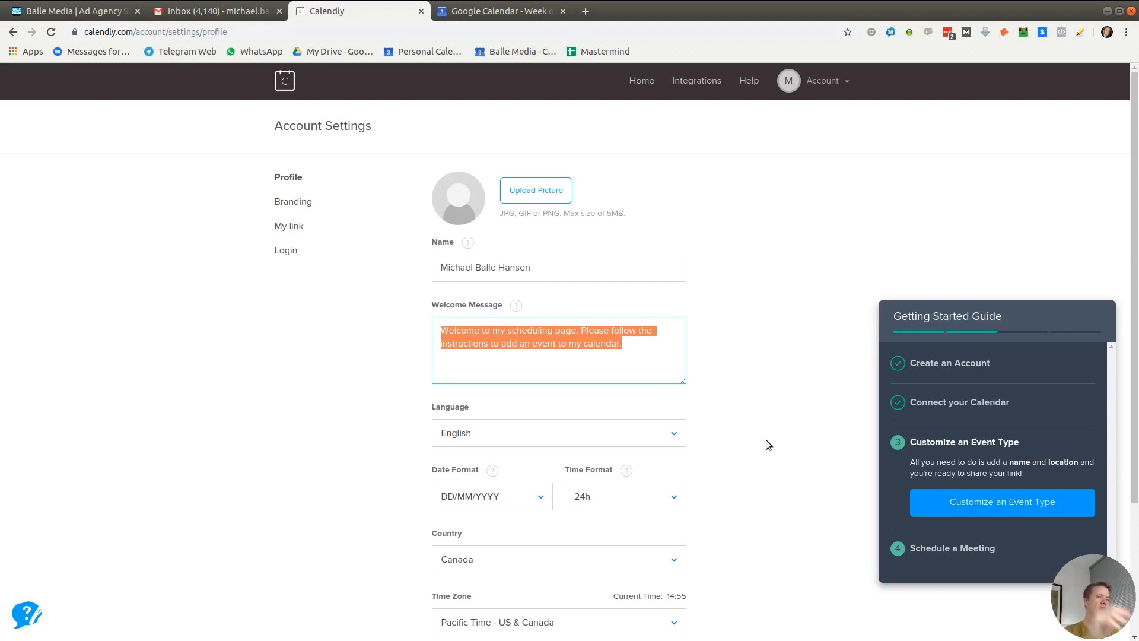
{"action": "type", "text": "Thanks for"}
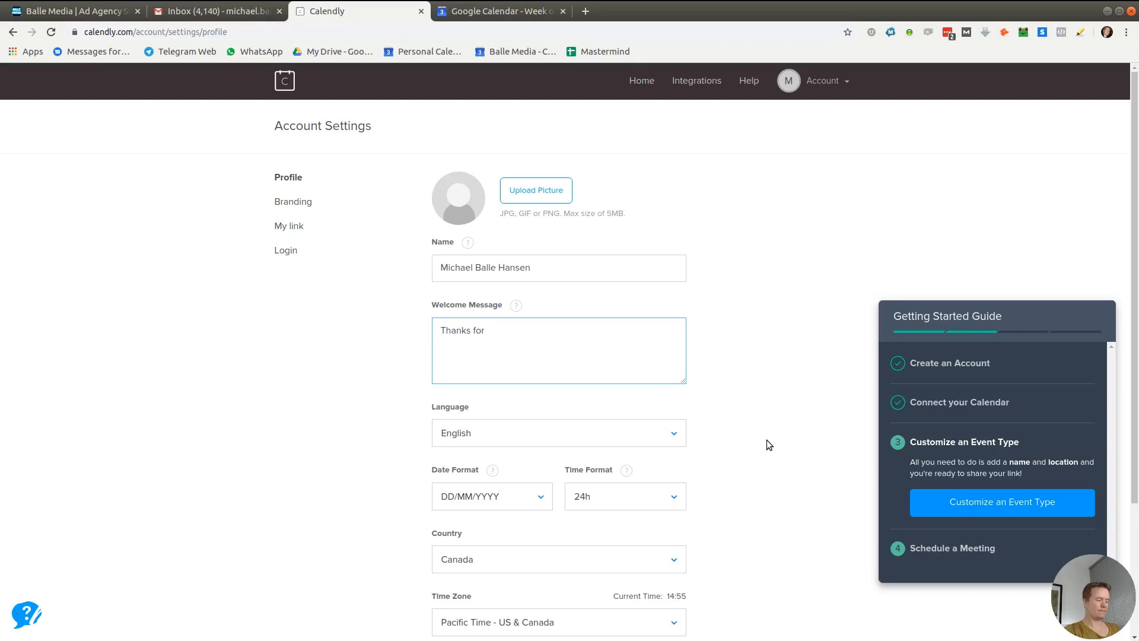
{"action": "type", "text": " booking a"}
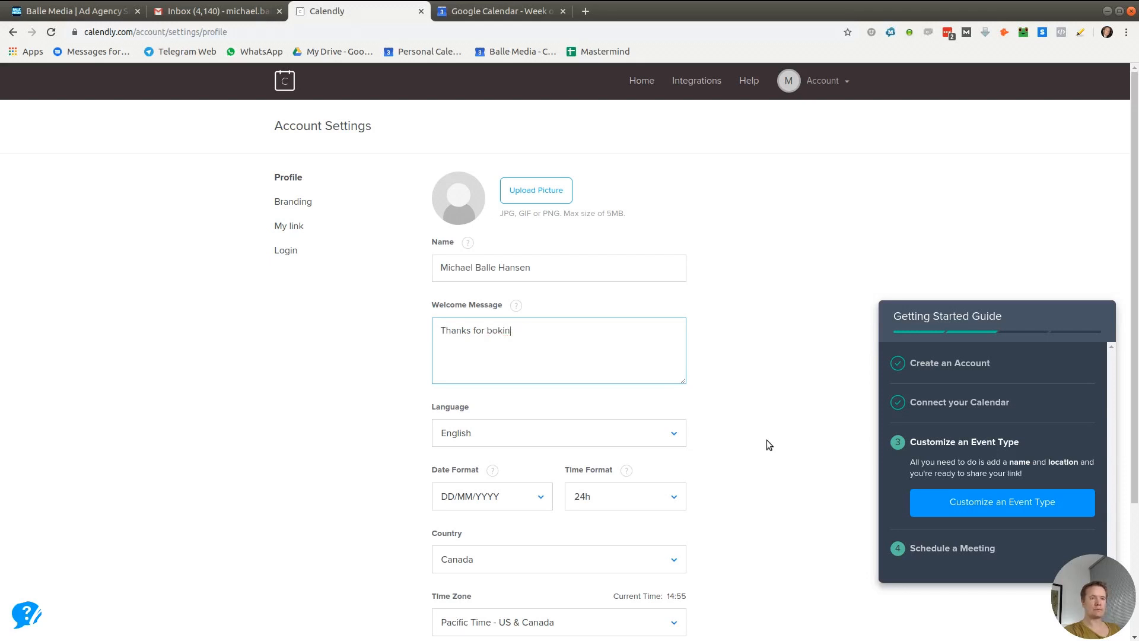
{"action": "type", "text": "n appointment with me"}
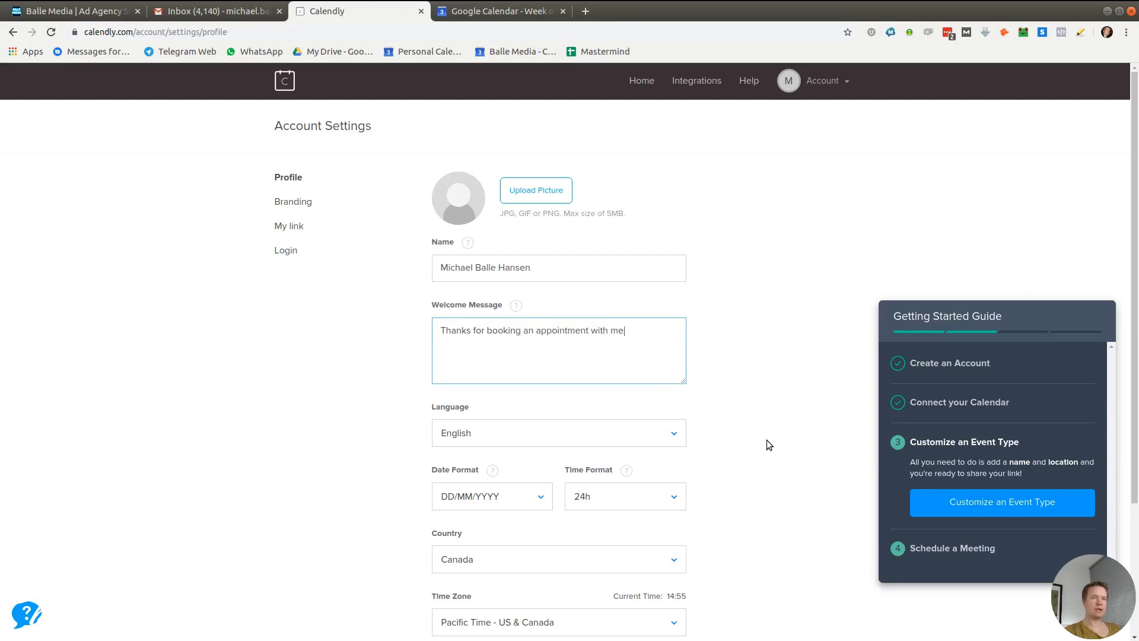
{"action": "type", "text": ". Please choose your ideal time below"}
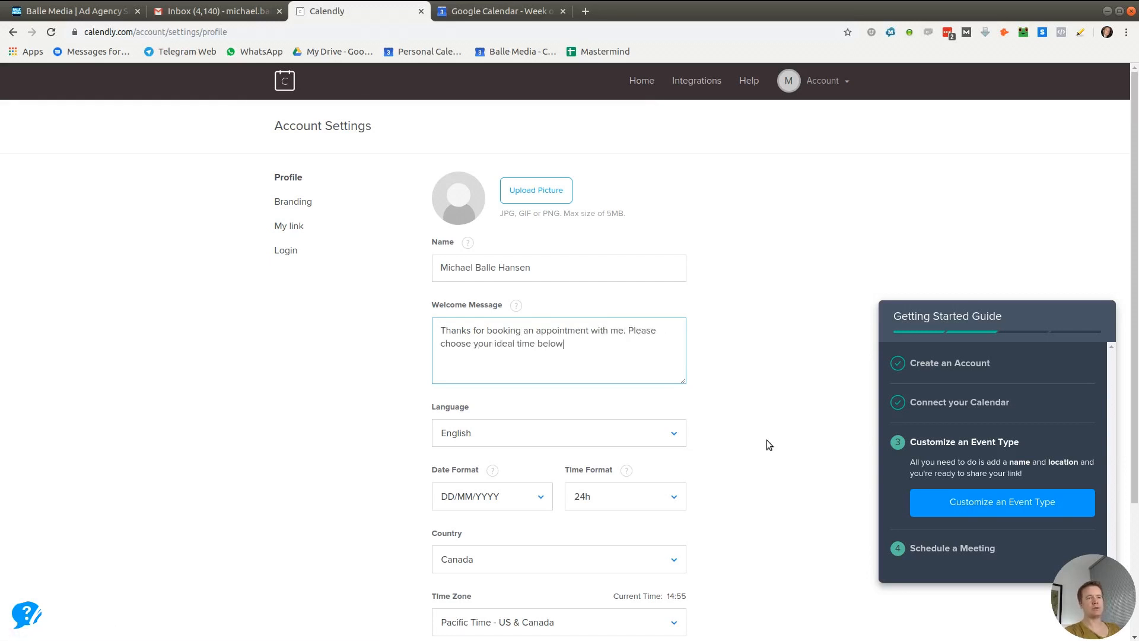
Keep the time format at 24h and save the profile settings
{"action": "scroll", "coordinate": [760, 440], "scroll_direction": "down", "scroll_amount": 3}
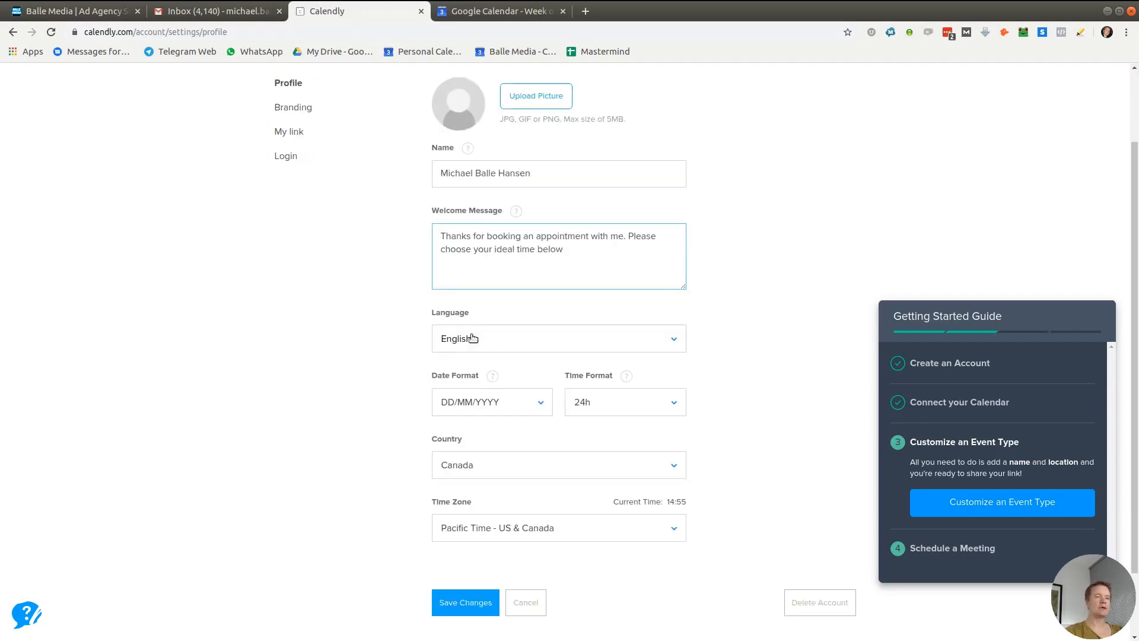
{"action": "left_click", "coordinate": [598, 403]}
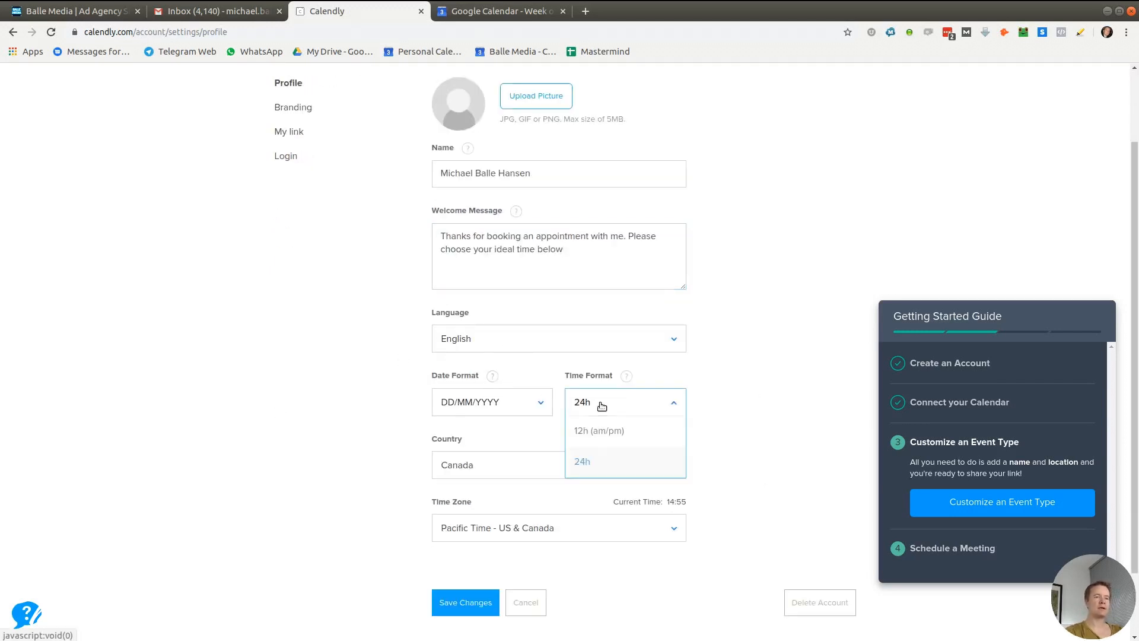
{"action": "left_click", "coordinate": [590, 468]}
{"action": "scroll", "coordinate": [215, 470], "scroll_direction": "down", "scroll_amount": 2}
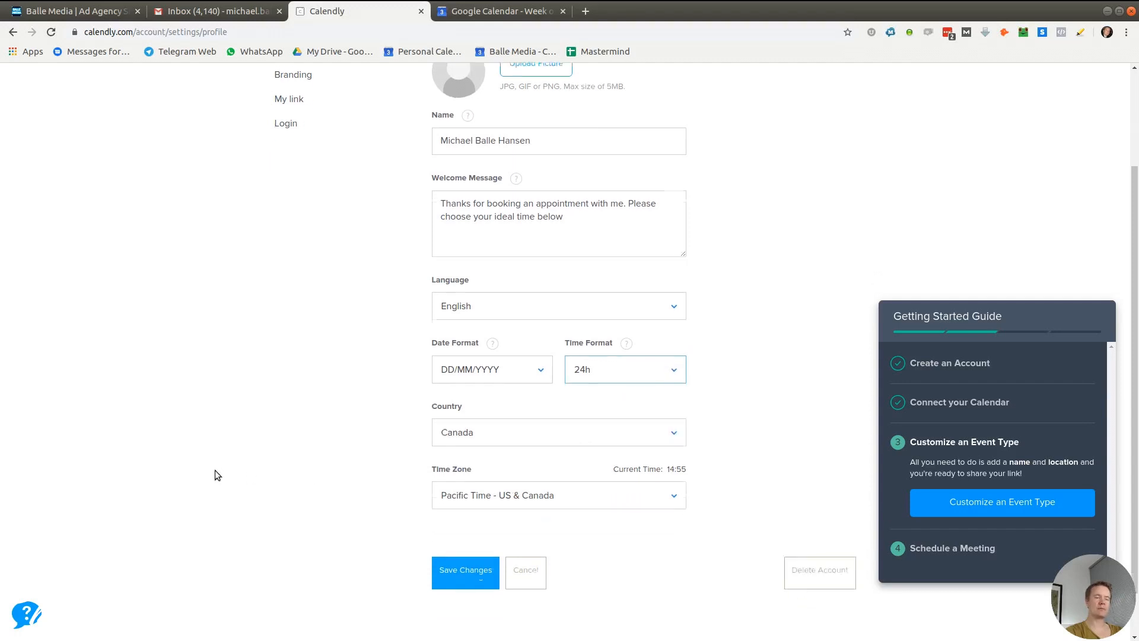
{"action": "left_click", "coordinate": [611, 348]}
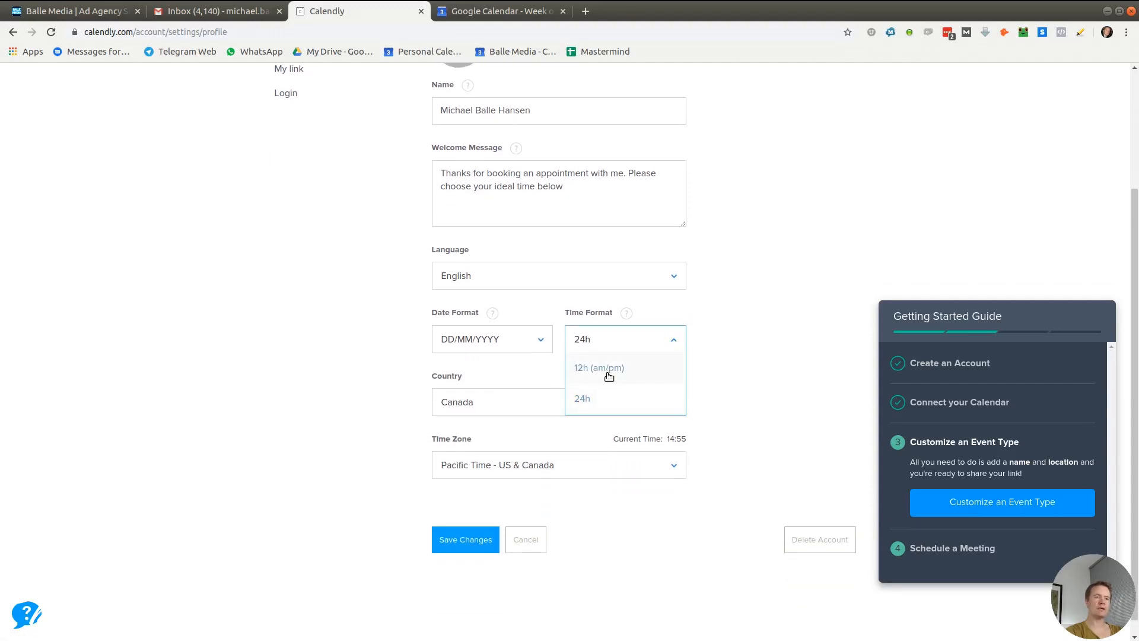
{"action": "left_click", "coordinate": [250, 479]}
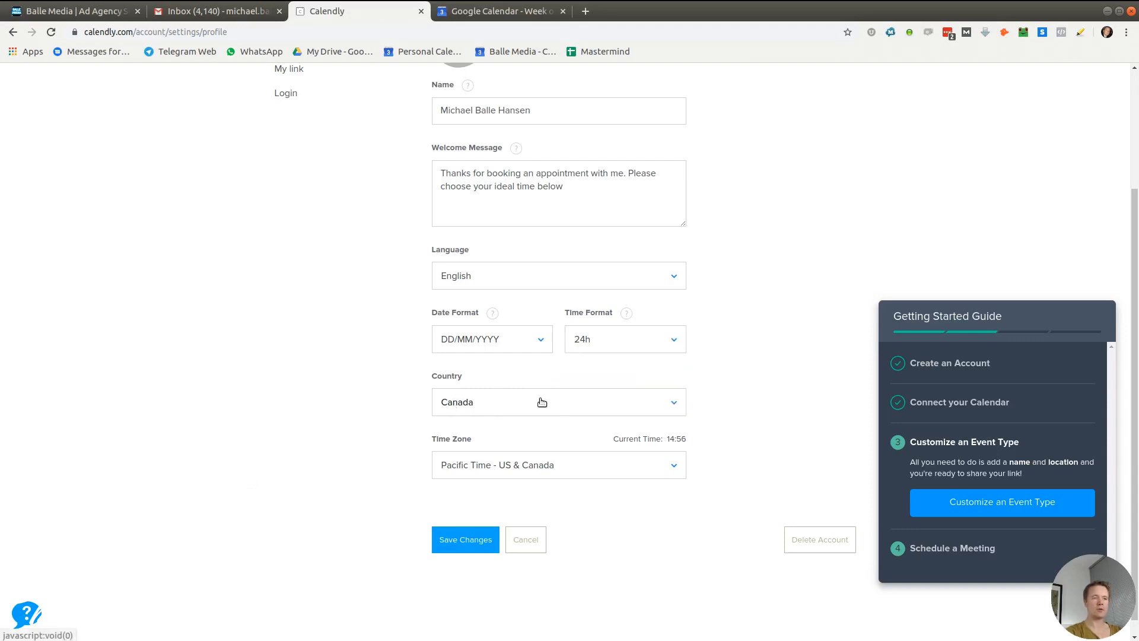
{"action": "left_click", "coordinate": [448, 552]}
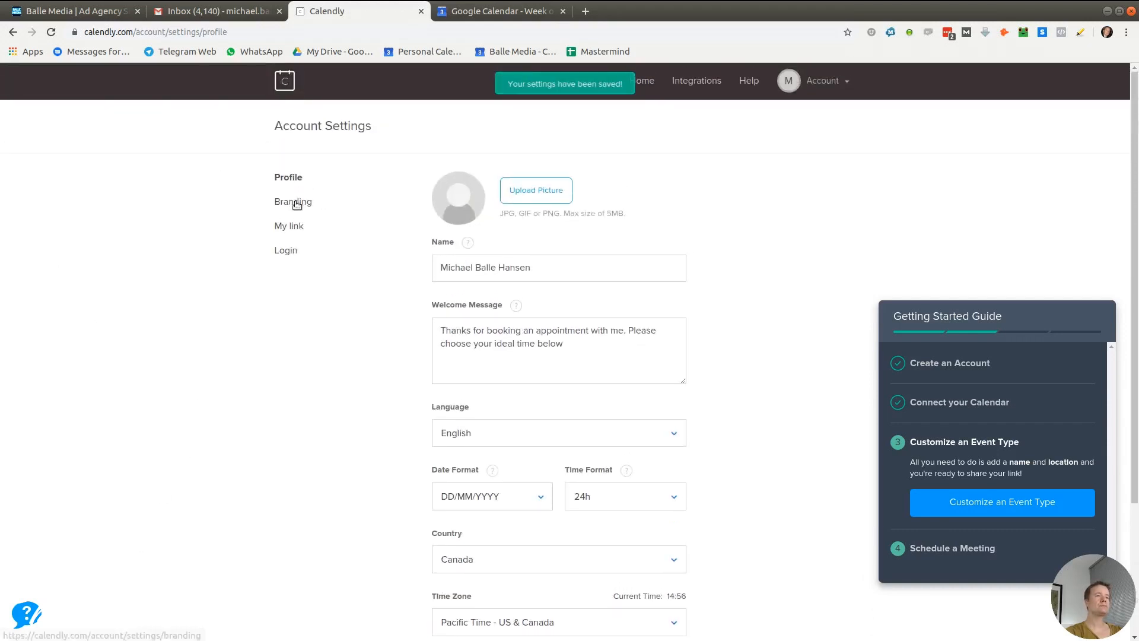
Glance at the Branding settings, then return to Profile and the event types overview
{"action": "left_click", "coordinate": [295, 202]}
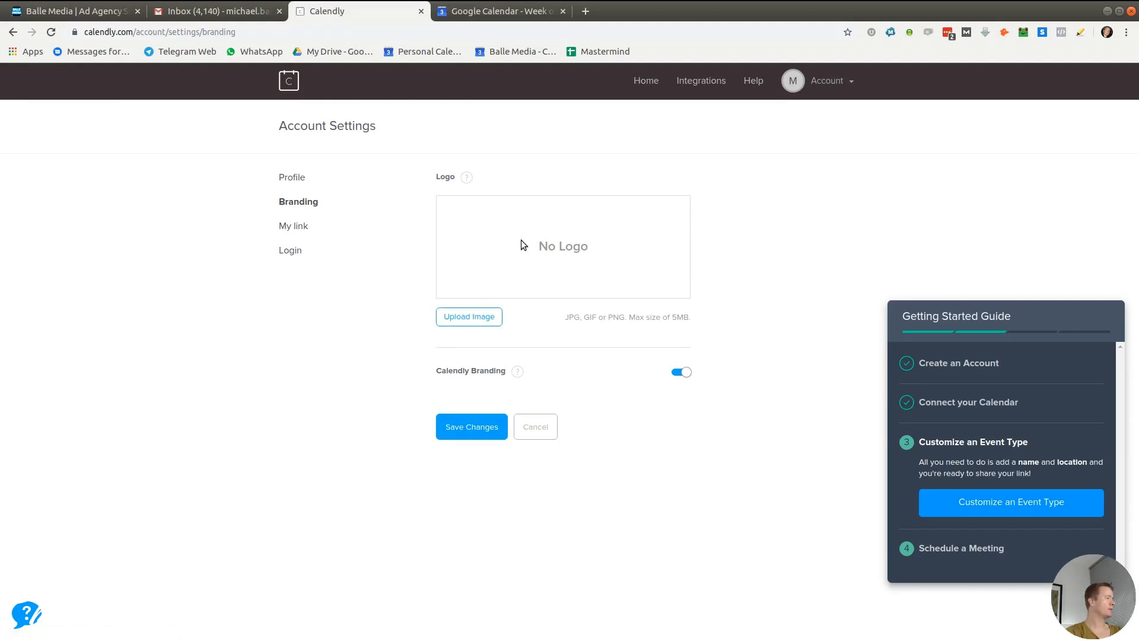
{"action": "left_click", "coordinate": [292, 177]}
{"action": "left_click", "coordinate": [642, 82]}
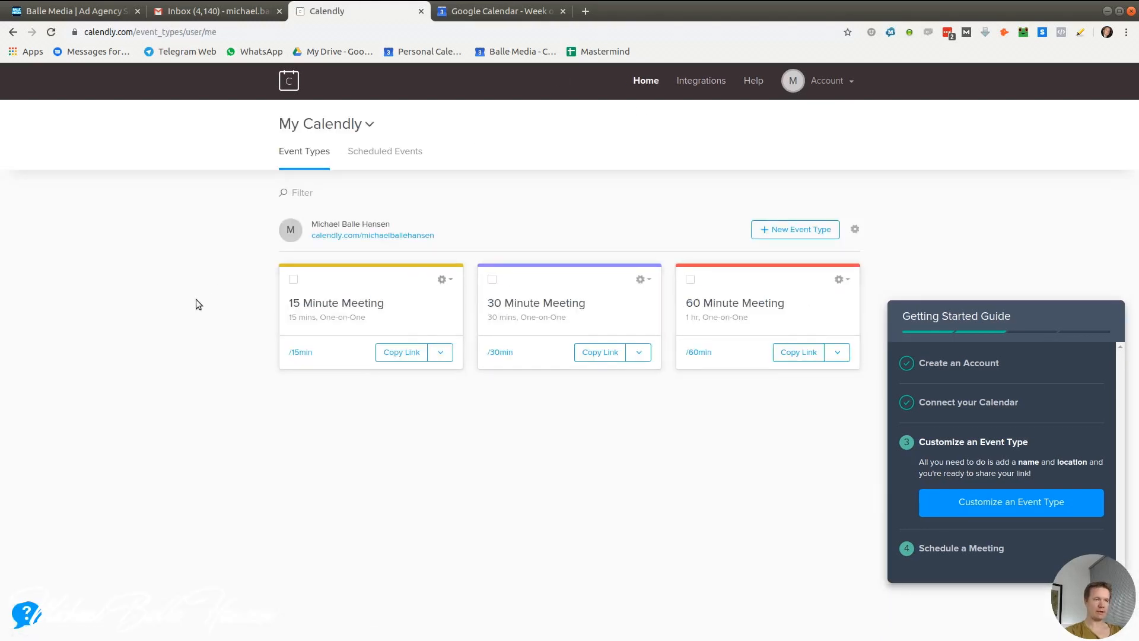
Edit the 15 Minute Meeting and expand its details, Invitee Questions and Notifications sections
{"action": "left_click", "coordinate": [445, 279]}
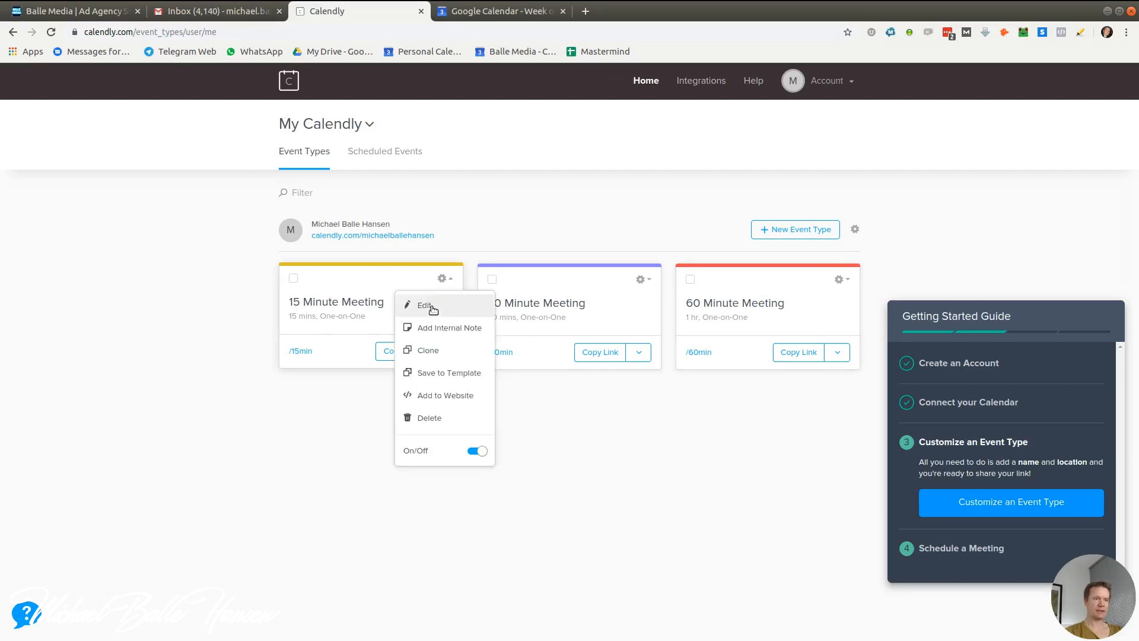
{"action": "left_click", "coordinate": [431, 306]}
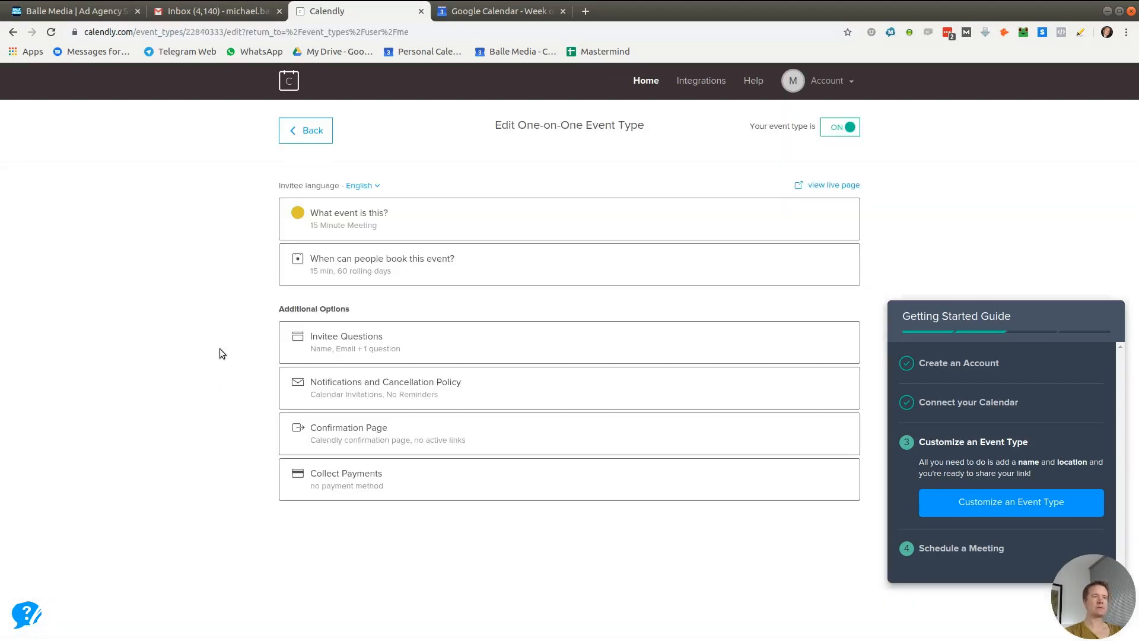
{"action": "left_click", "coordinate": [378, 223]}
{"action": "scroll", "coordinate": [127, 352], "scroll_direction": "down", "scroll_amount": 2}
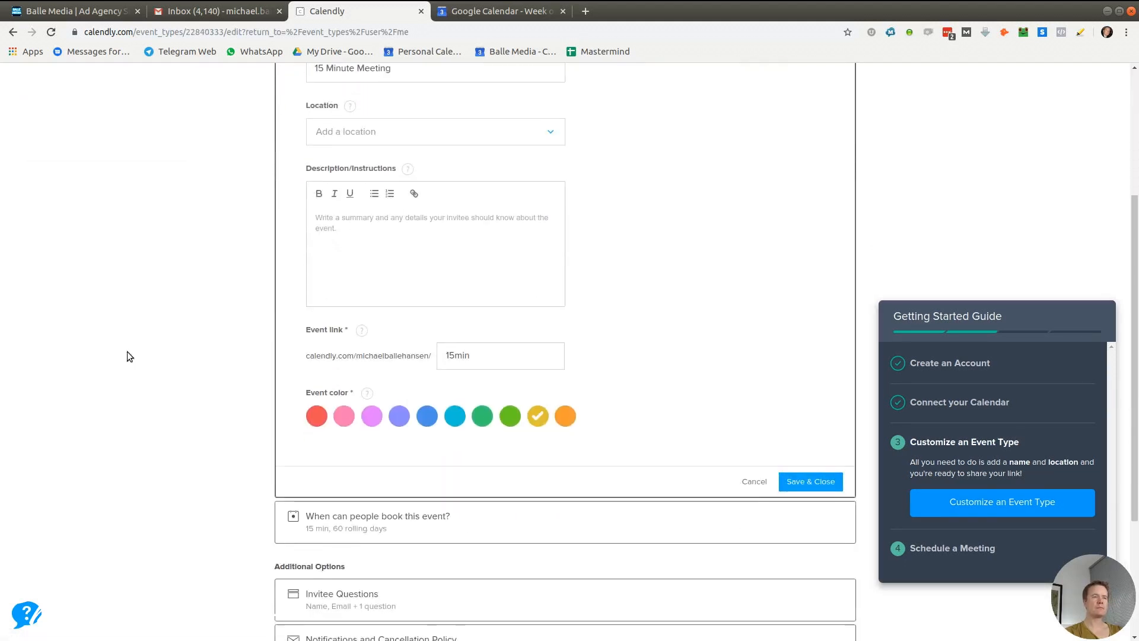
{"action": "scroll", "coordinate": [127, 351], "scroll_direction": "down", "scroll_amount": 3}
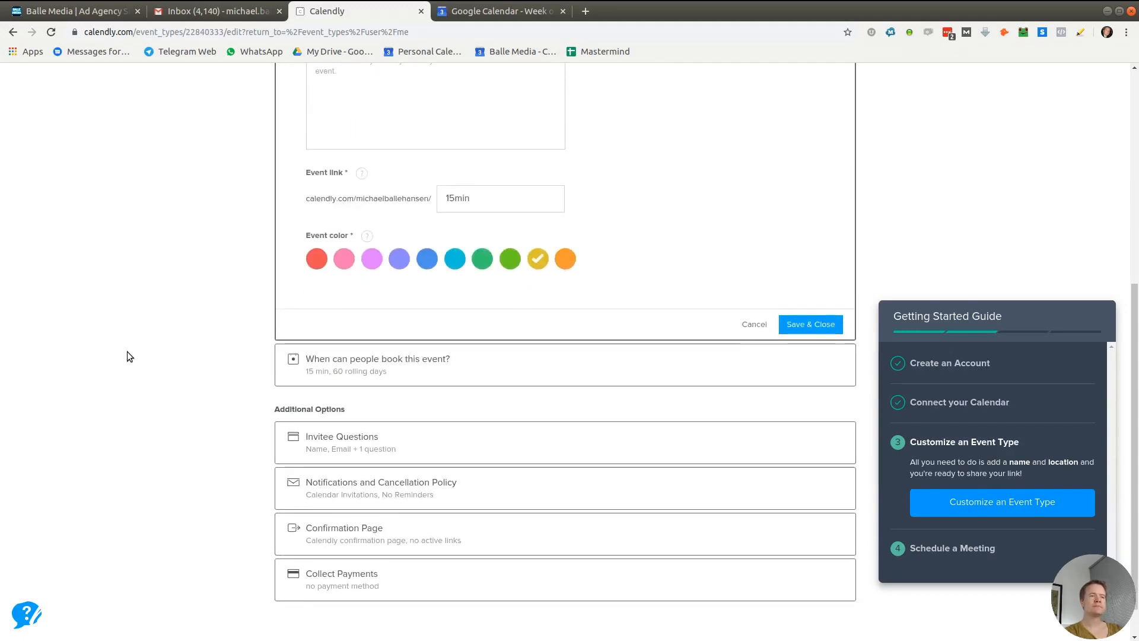
{"action": "scroll", "coordinate": [127, 351], "scroll_direction": "up", "scroll_amount": 1}
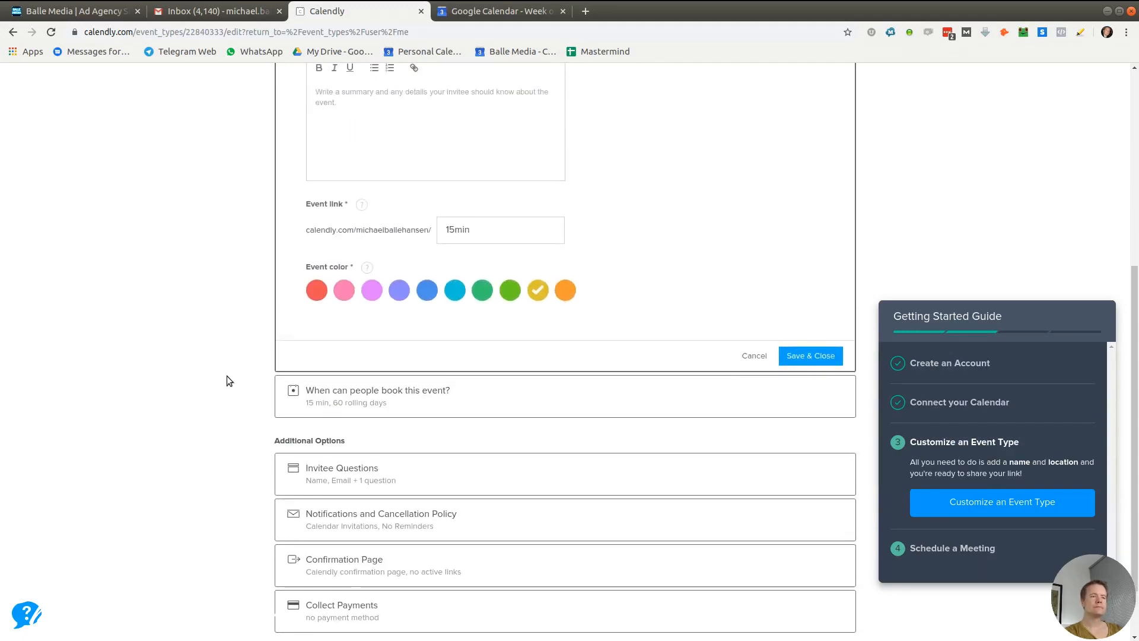
{"action": "left_click", "coordinate": [364, 472]}
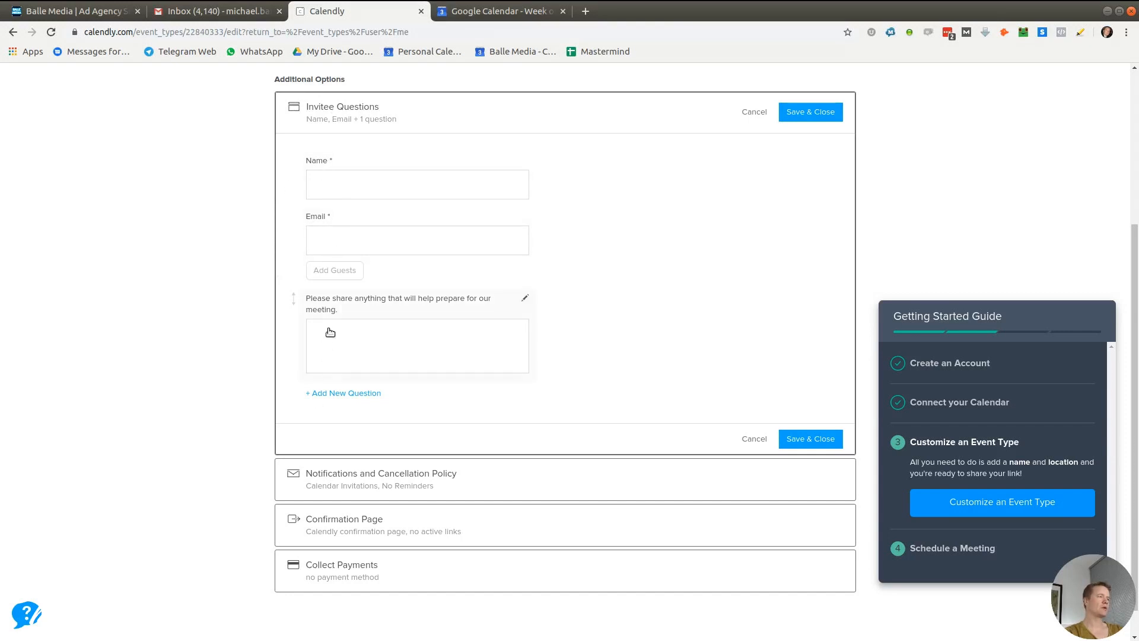
{"action": "scroll", "coordinate": [101, 481], "scroll_direction": "down", "scroll_amount": 1}
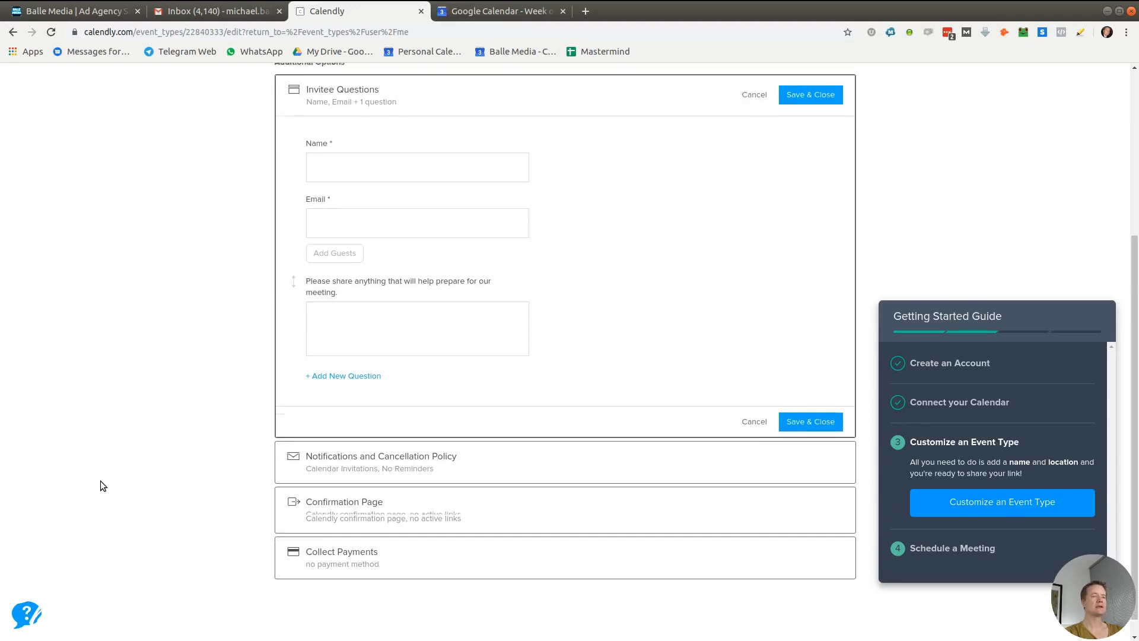
{"action": "left_click", "coordinate": [308, 445]}
Turn on email reminders, leave text reminders off, and save the notification settings
{"action": "scroll", "coordinate": [112, 496], "scroll_direction": "down", "scroll_amount": 4}
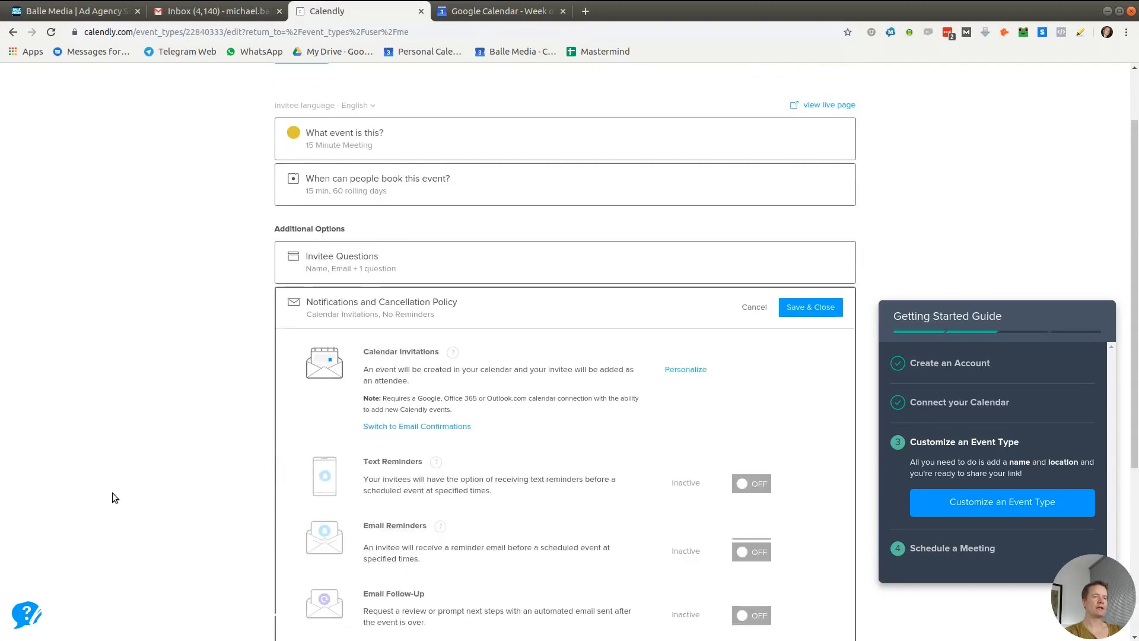
{"action": "scroll", "coordinate": [113, 493], "scroll_direction": "down", "scroll_amount": 4}
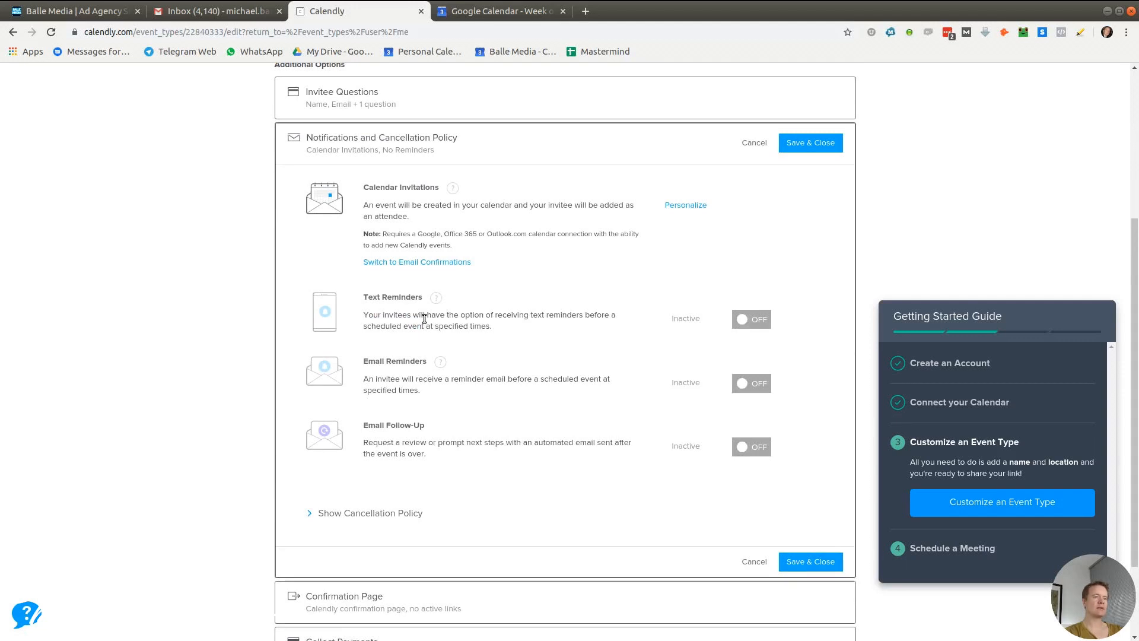
{"action": "left_click", "coordinate": [745, 384]}
{"action": "left_click", "coordinate": [749, 320]}
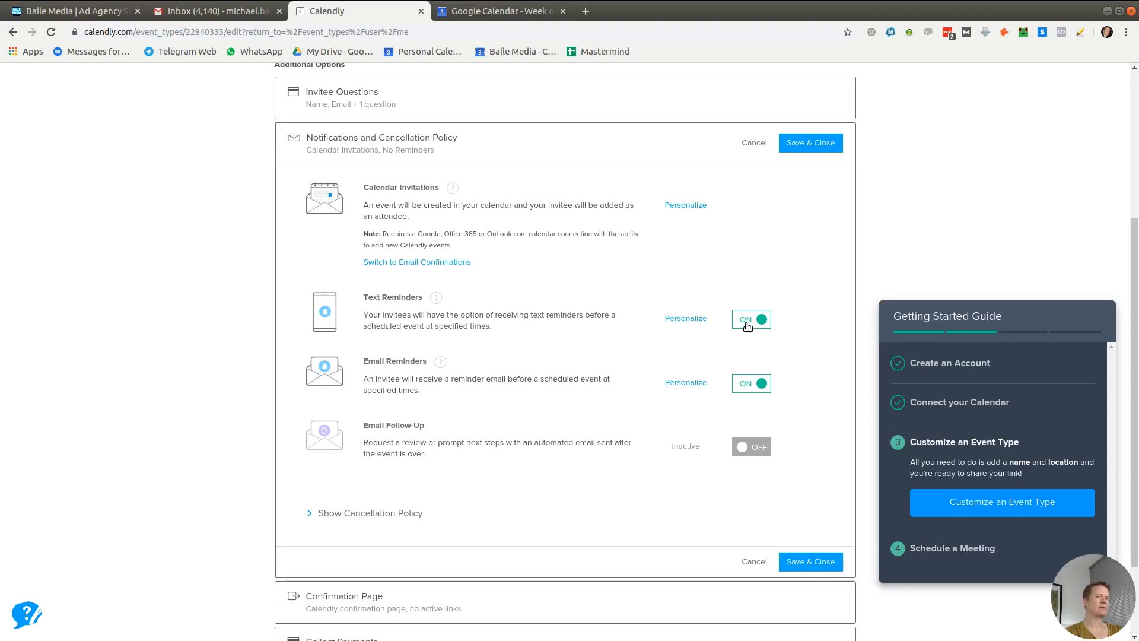
{"action": "left_click", "coordinate": [748, 325]}
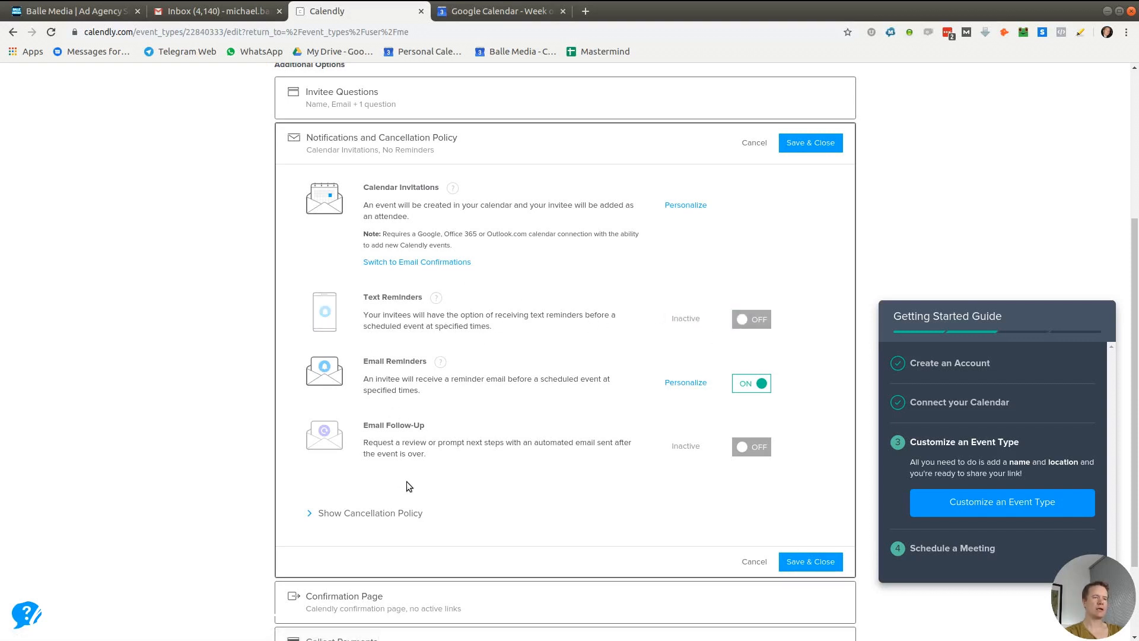
{"action": "scroll", "coordinate": [566, 460], "scroll_direction": "down", "scroll_amount": 2}
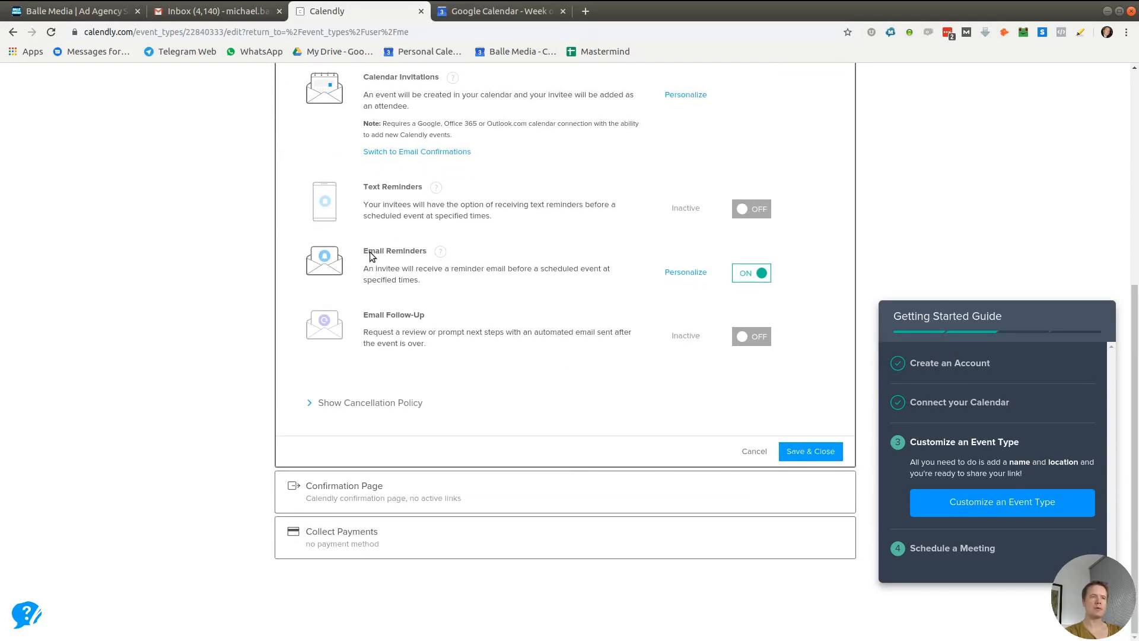
{"action": "left_click", "coordinate": [823, 453]}
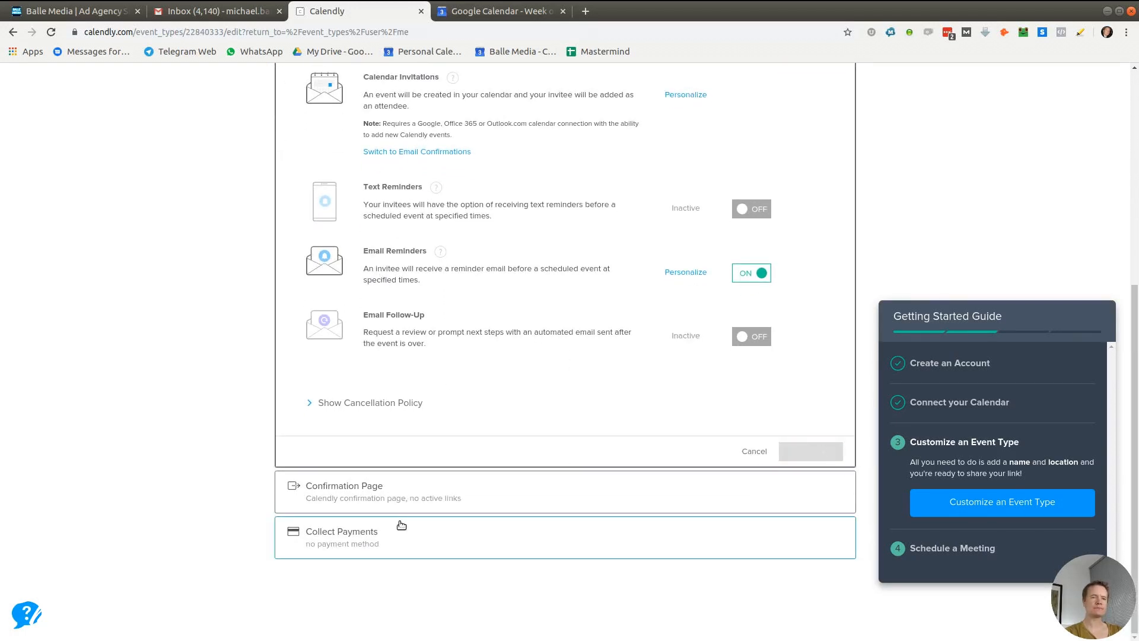
{"action": "left_click", "coordinate": [395, 426]}
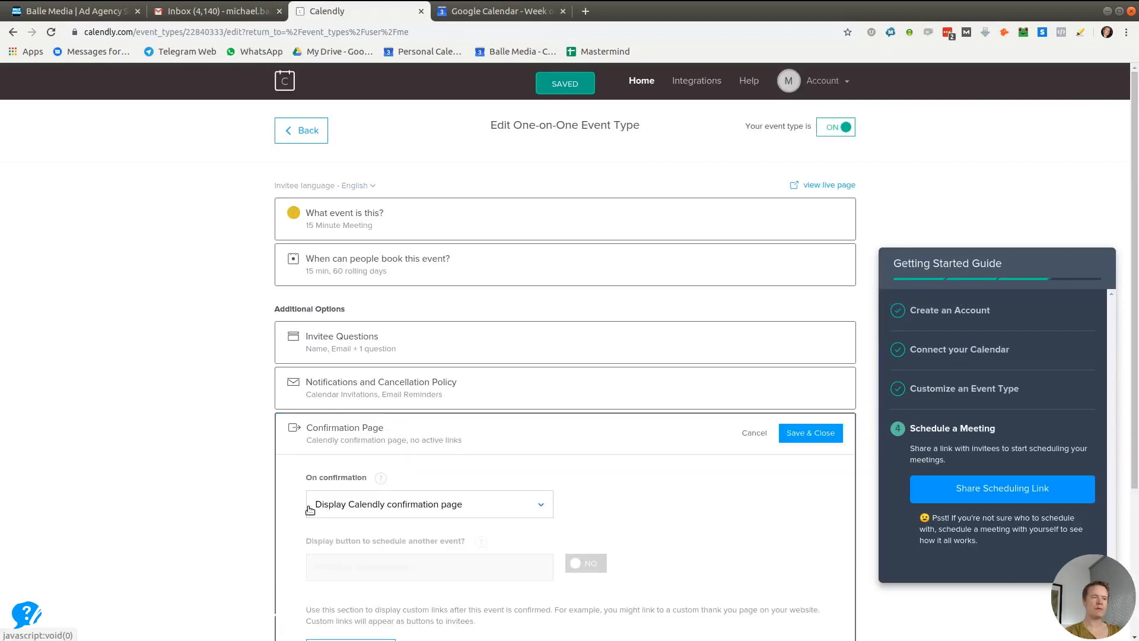
{"action": "scroll", "coordinate": [215, 534], "scroll_direction": "down", "scroll_amount": 5}
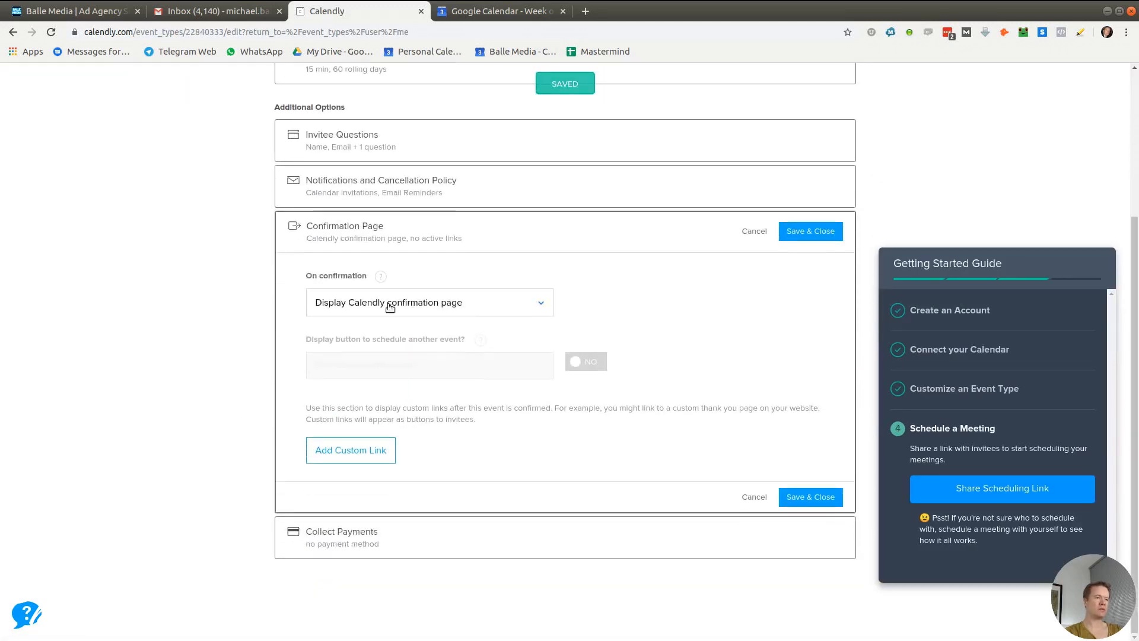
{"action": "left_click", "coordinate": [316, 544]}
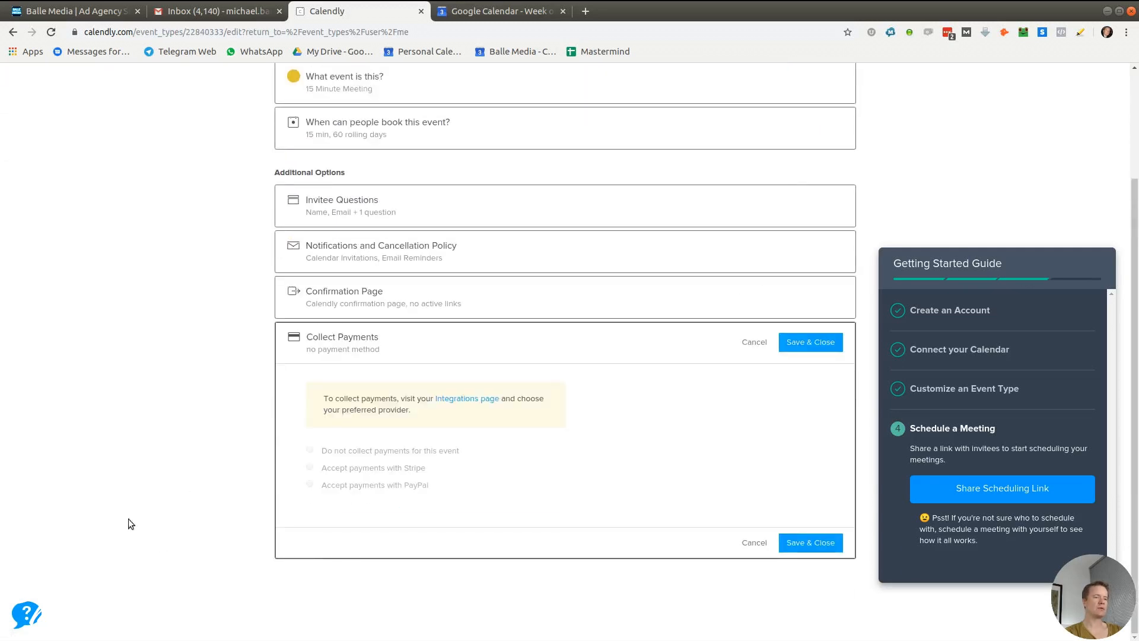
{"action": "scroll", "coordinate": [129, 486], "scroll_direction": "up", "scroll_amount": 3}
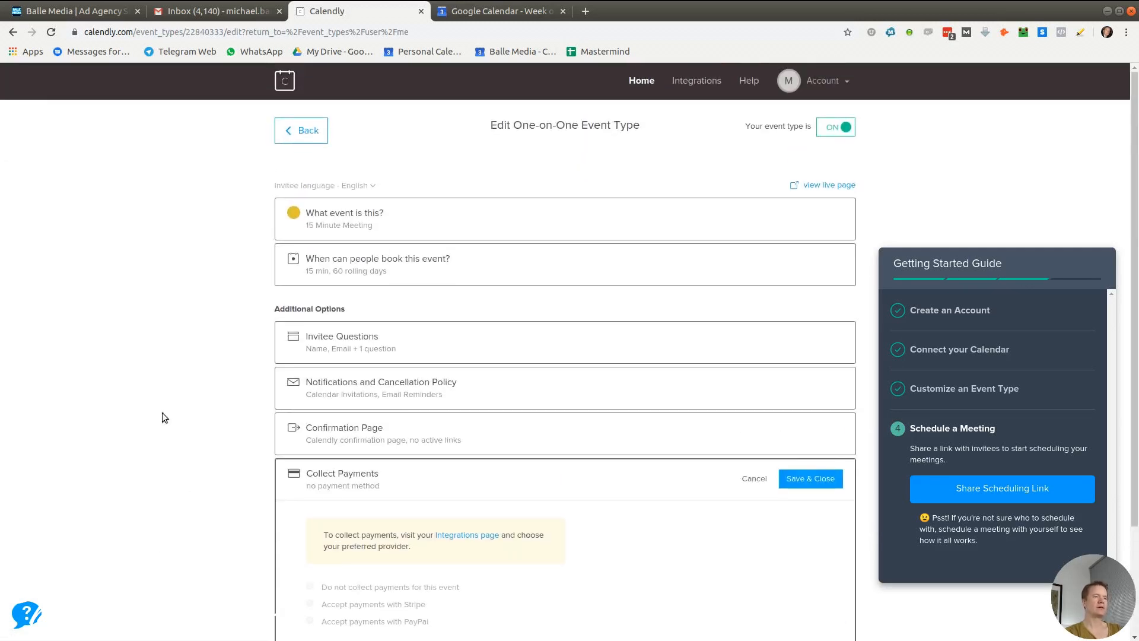
{"action": "left_click", "coordinate": [400, 221]}
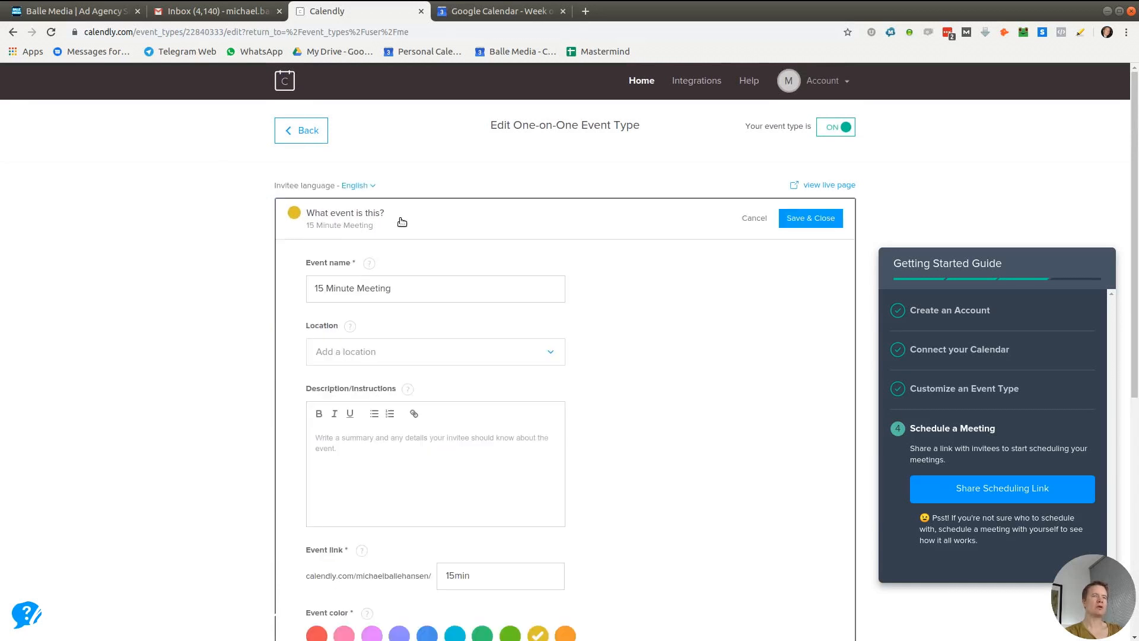
{"action": "scroll", "coordinate": [670, 396], "scroll_direction": "down", "scroll_amount": 3}
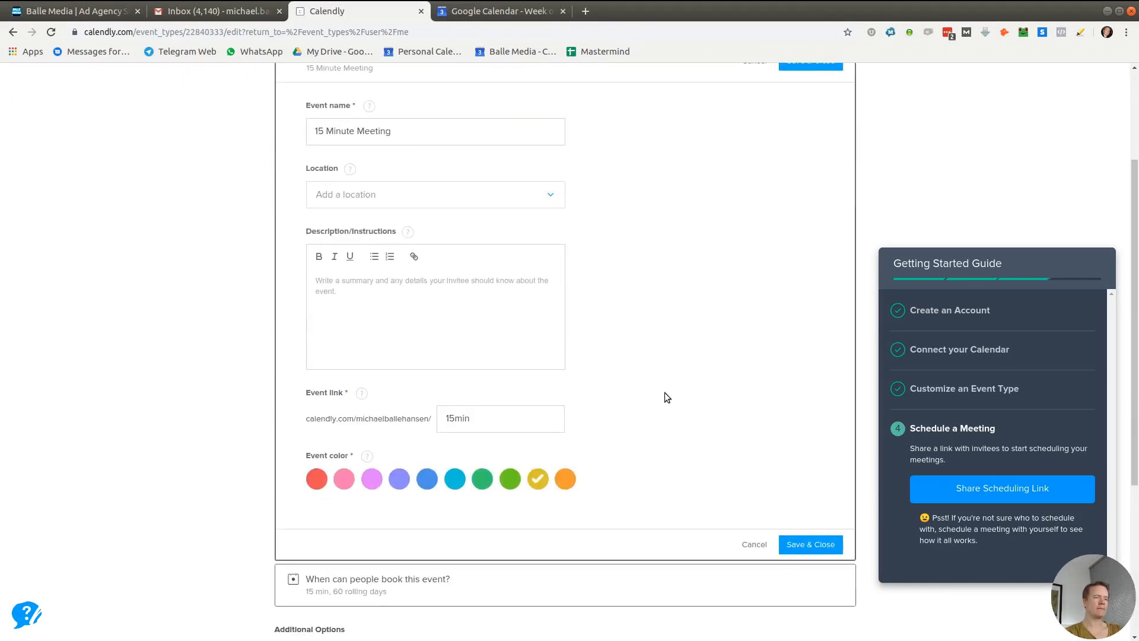
{"action": "scroll", "coordinate": [665, 396], "scroll_direction": "up", "scroll_amount": 3}
{"action": "left_click", "coordinate": [316, 124]}
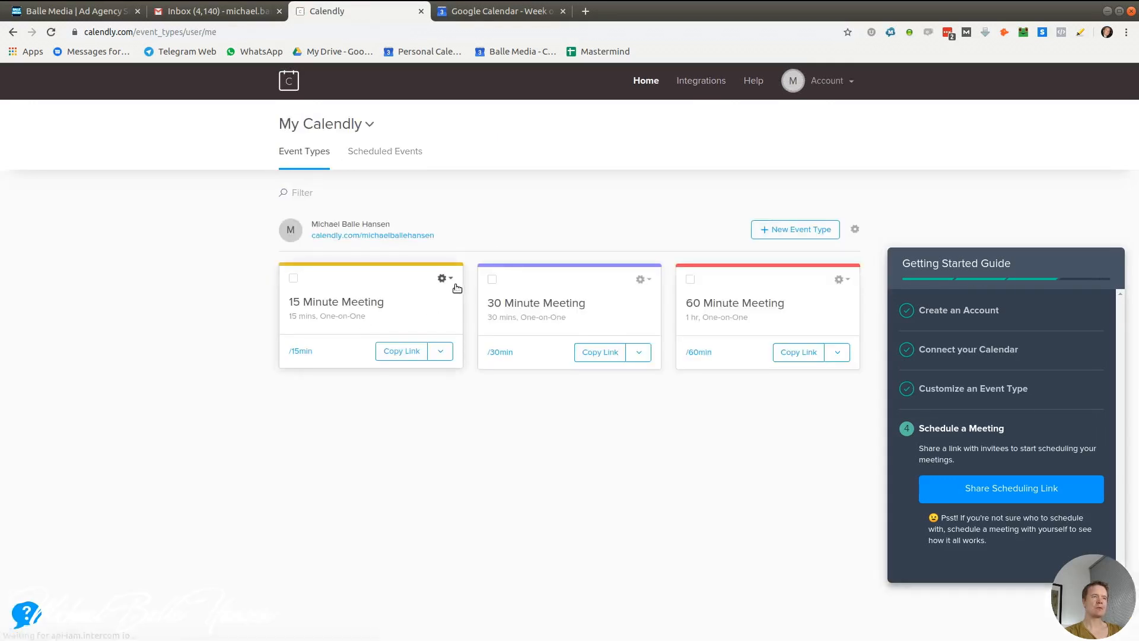
{"action": "left_click", "coordinate": [444, 279]}
{"action": "left_click", "coordinate": [434, 312]}
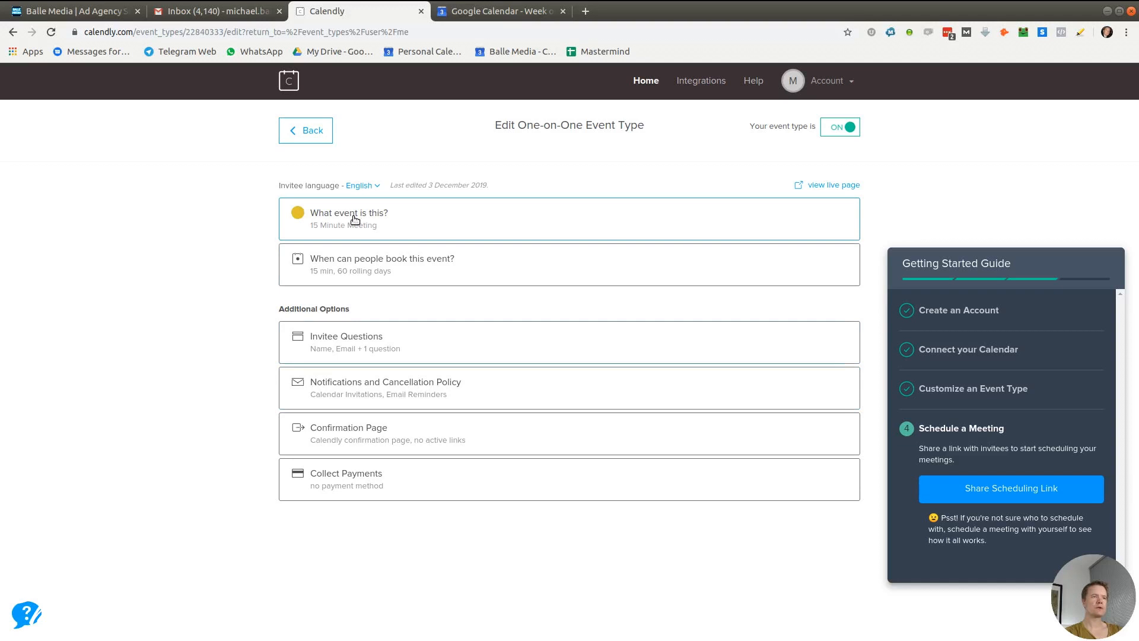
{"action": "left_click", "coordinate": [381, 274]}
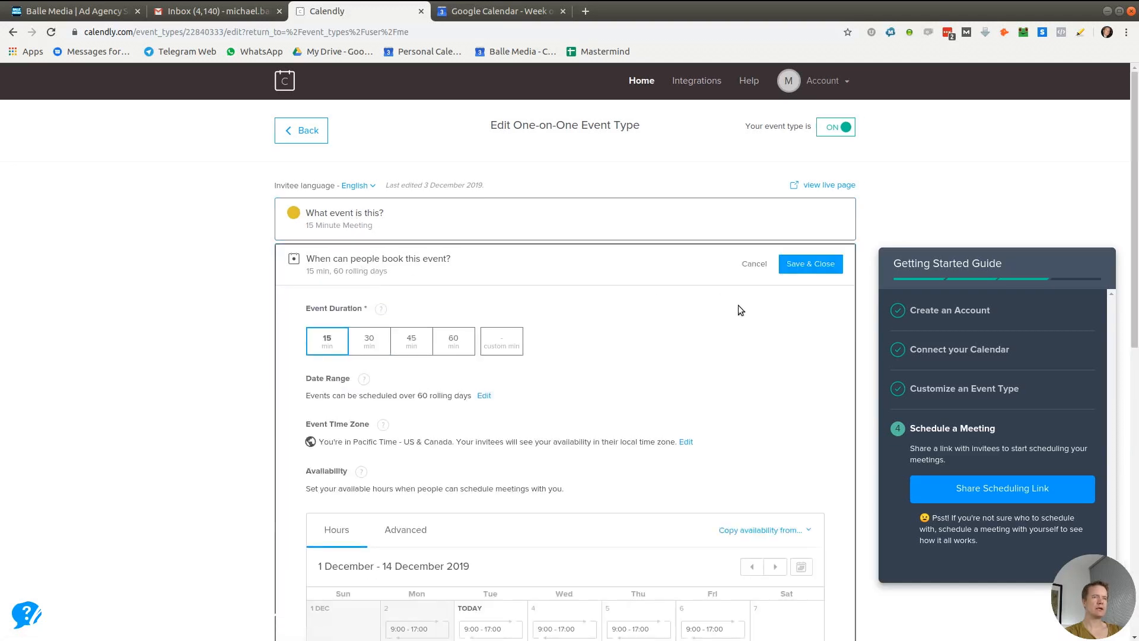
{"action": "left_click", "coordinate": [382, 202]}
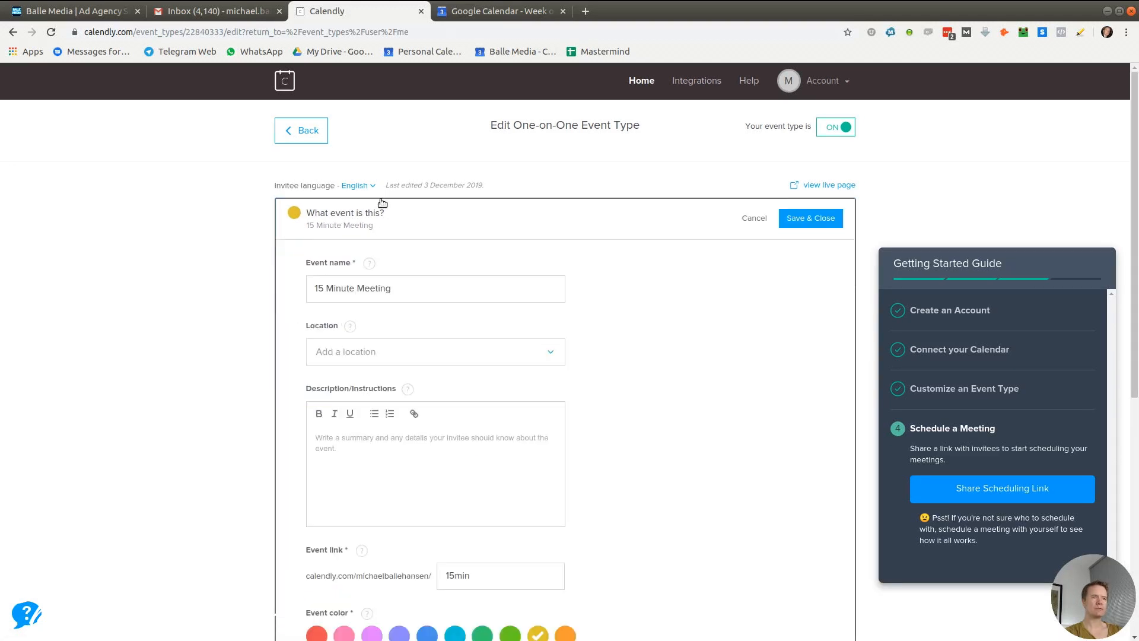
{"action": "scroll", "coordinate": [661, 428], "scroll_direction": "down", "scroll_amount": 5}
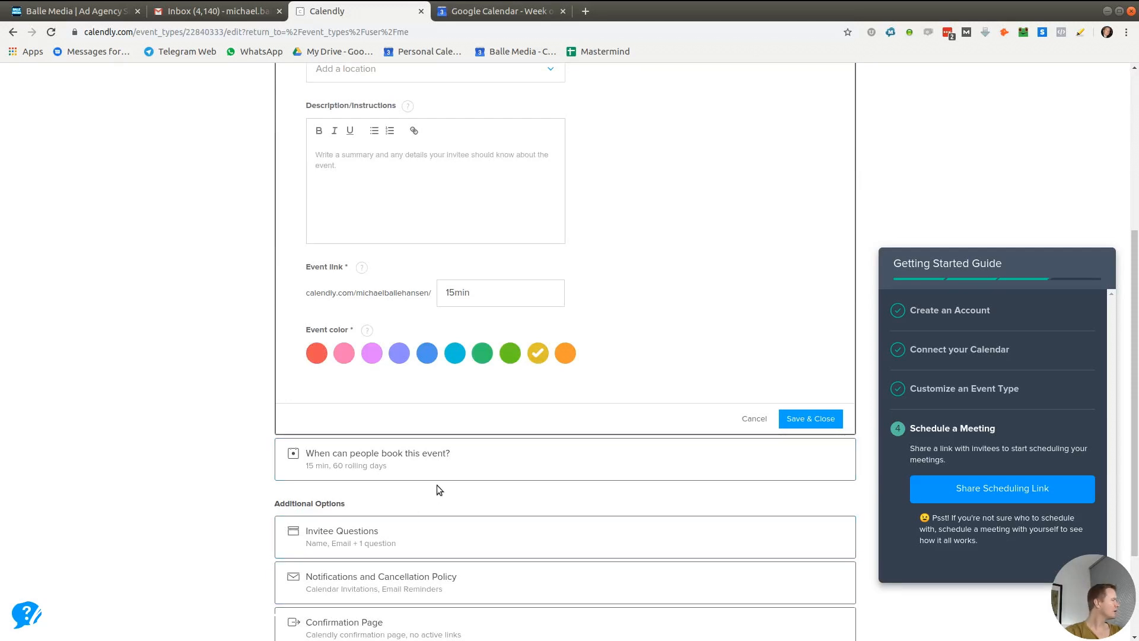
Expand 'When can people book this event?' and switch Availability to the Advanced tab
{"action": "left_click", "coordinate": [439, 458]}
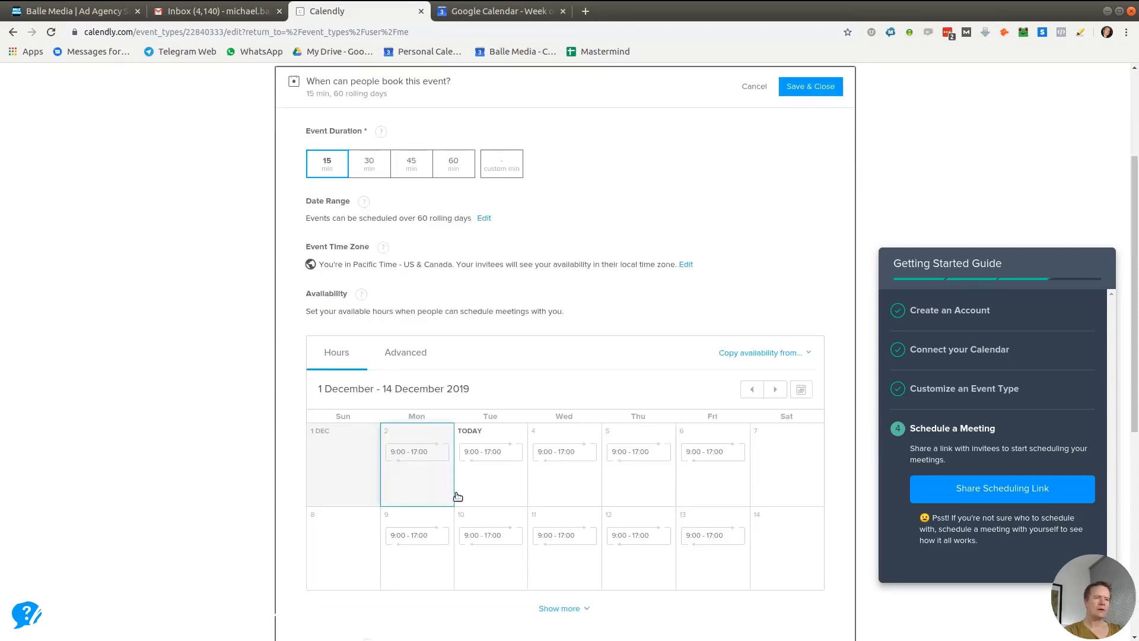
{"action": "scroll", "coordinate": [456, 494], "scroll_direction": "down", "scroll_amount": 2}
{"action": "scroll", "coordinate": [225, 284], "scroll_direction": "up", "scroll_amount": 3}
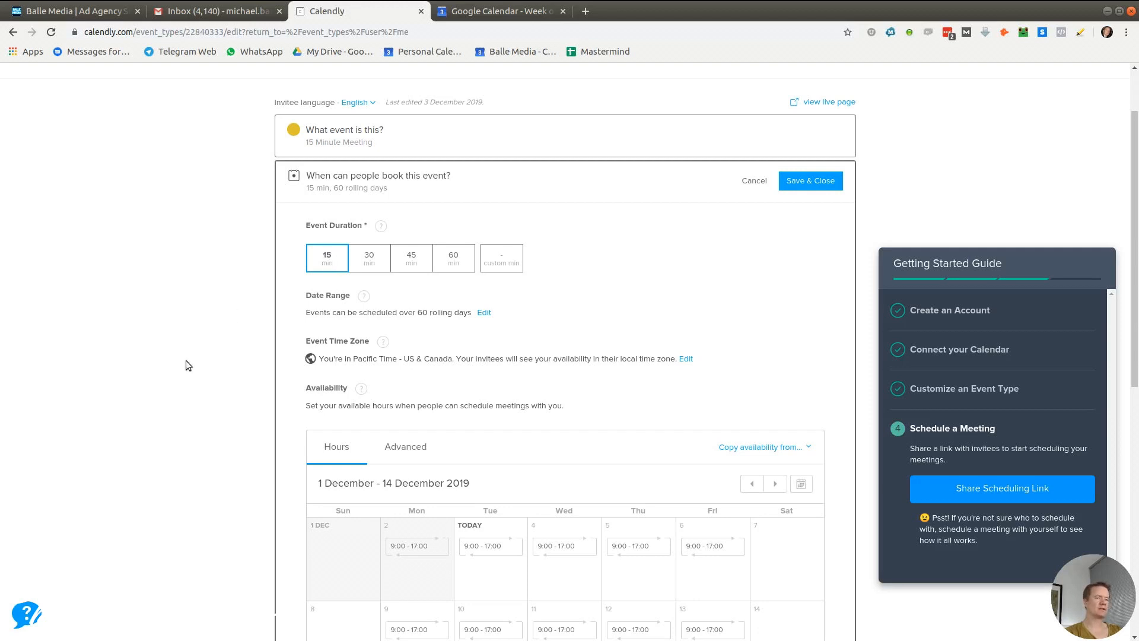
{"action": "scroll", "coordinate": [187, 365], "scroll_direction": "down", "scroll_amount": 4}
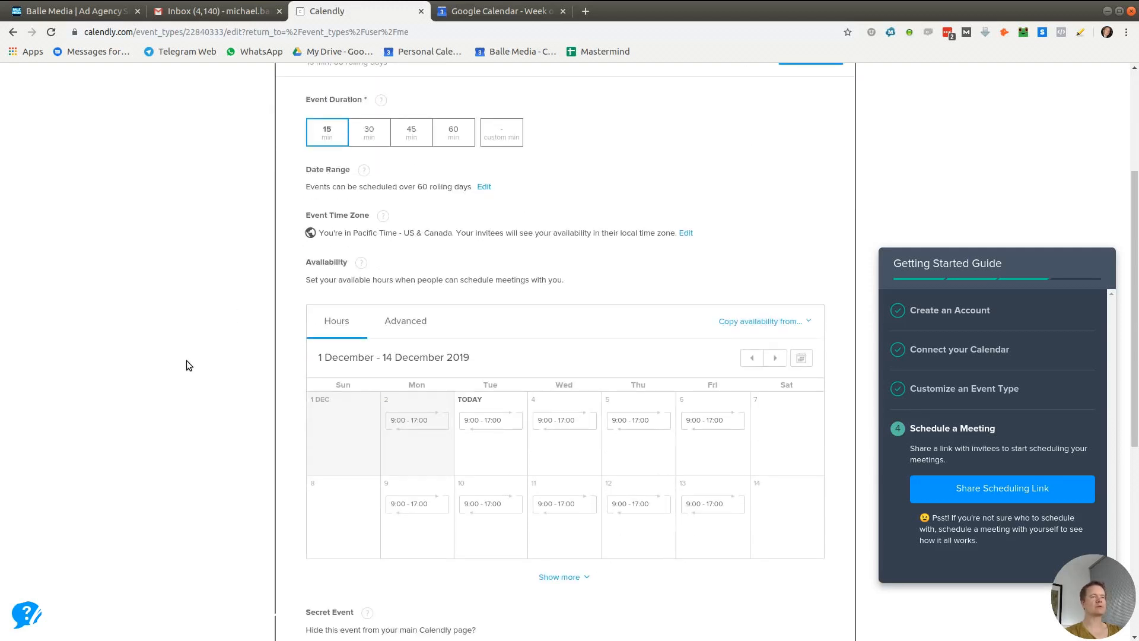
{"action": "scroll", "coordinate": [186, 361], "scroll_direction": "up", "scroll_amount": 4}
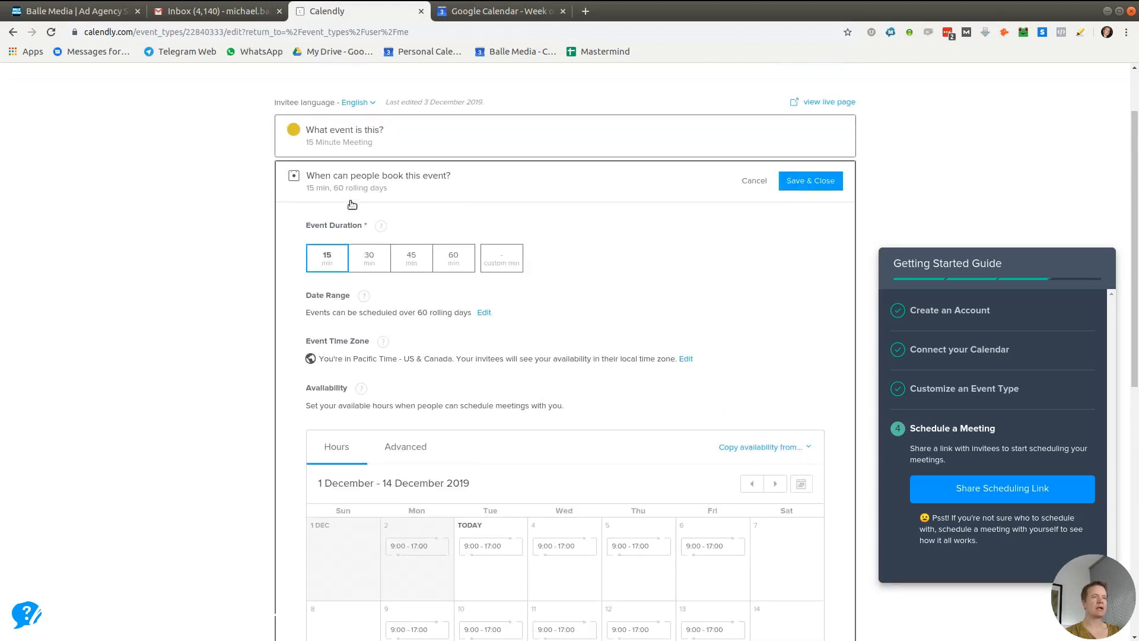
{"action": "scroll", "coordinate": [238, 347], "scroll_direction": "down", "scroll_amount": 8}
{"action": "scroll", "coordinate": [237, 347], "scroll_direction": "up", "scroll_amount": 8}
{"action": "scroll", "coordinate": [236, 347], "scroll_direction": "down", "scroll_amount": 5}
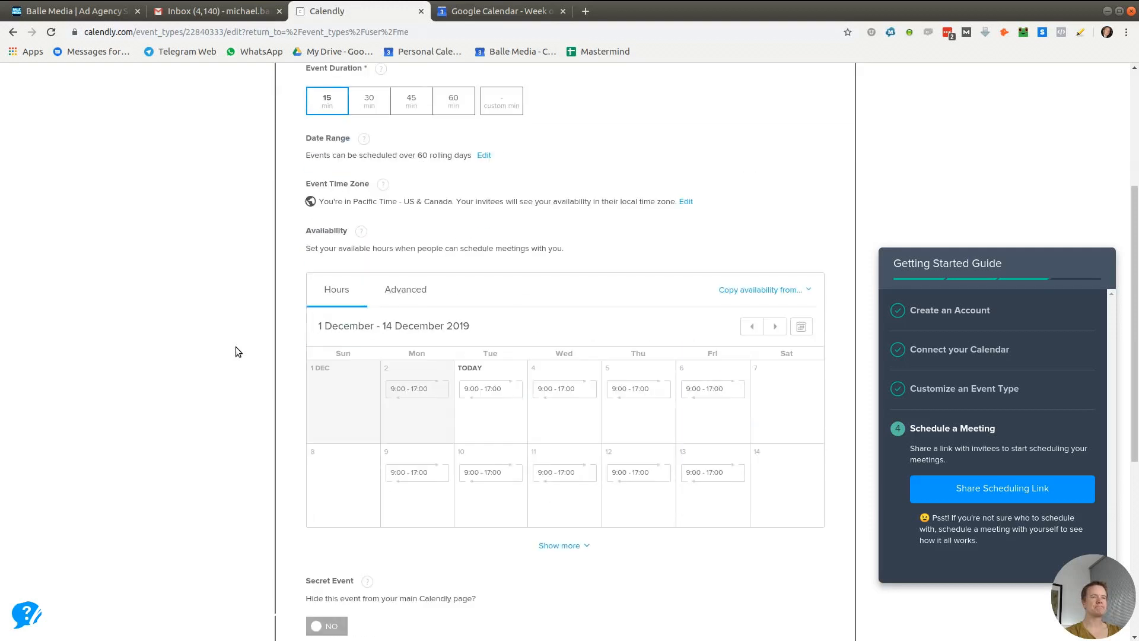
{"action": "left_click", "coordinate": [421, 292]}
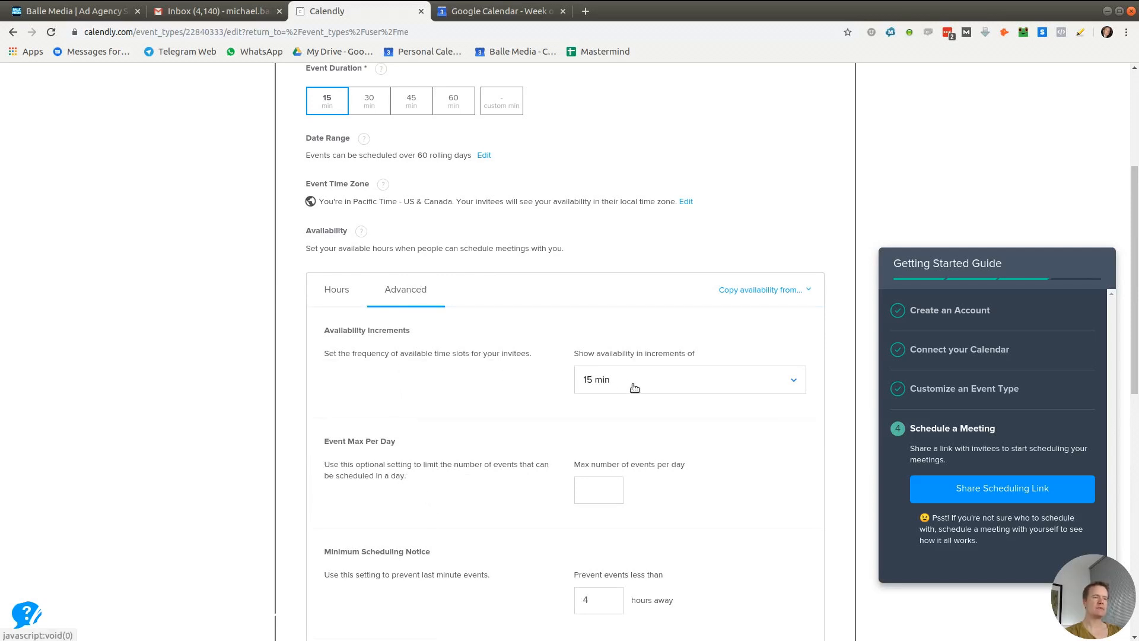
Keep 15 min increments and set a maximum of 4 events per day
{"action": "left_click", "coordinate": [673, 378]}
{"action": "left_click", "coordinate": [384, 393]}
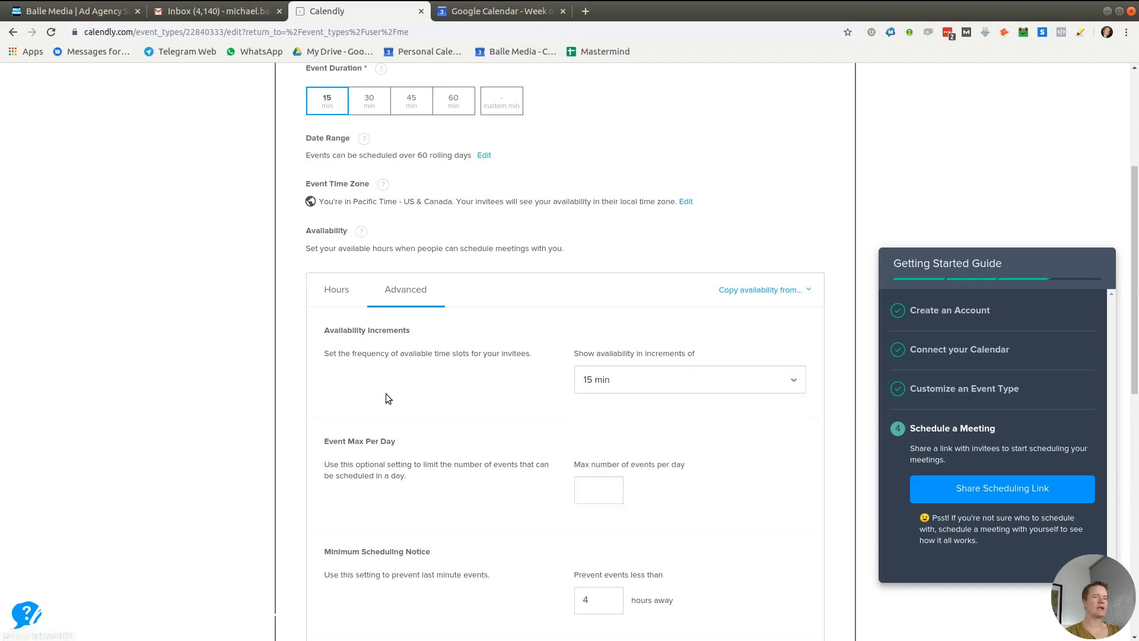
{"action": "scroll", "coordinate": [382, 403], "scroll_direction": "down", "scroll_amount": 3}
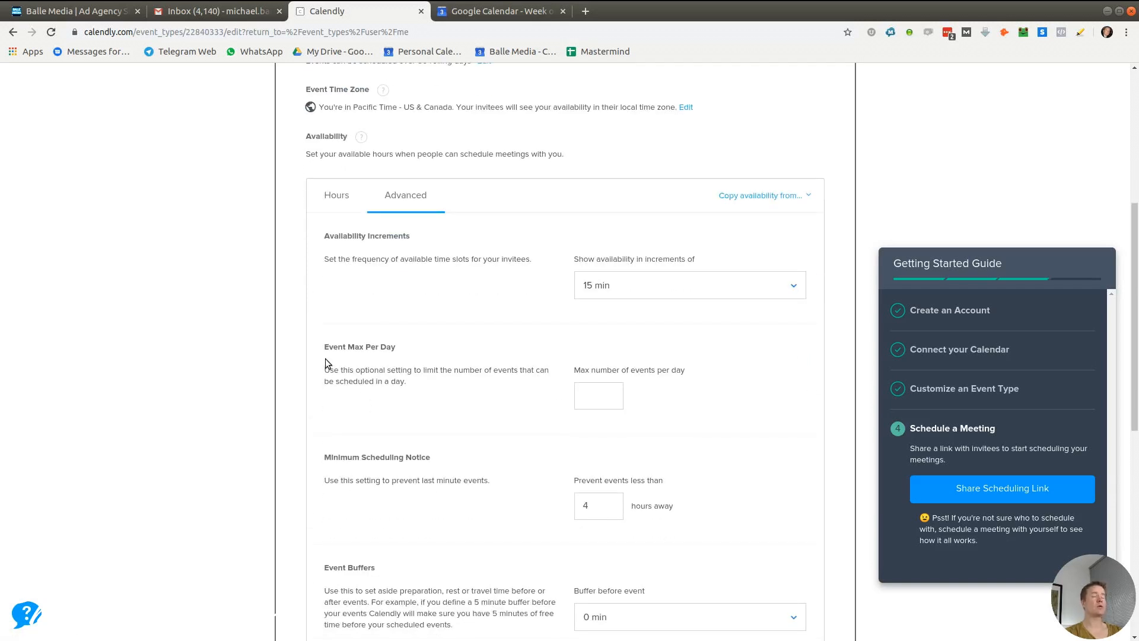
{"action": "left_click", "coordinate": [603, 396]}
{"action": "type", "text": "4"}
{"action": "left_click", "coordinate": [428, 455]}
Set a 10 min buffer before each event, leaving minimum notice at 4 hours
{"action": "scroll", "coordinate": [468, 427], "scroll_direction": "down", "scroll_amount": 3}
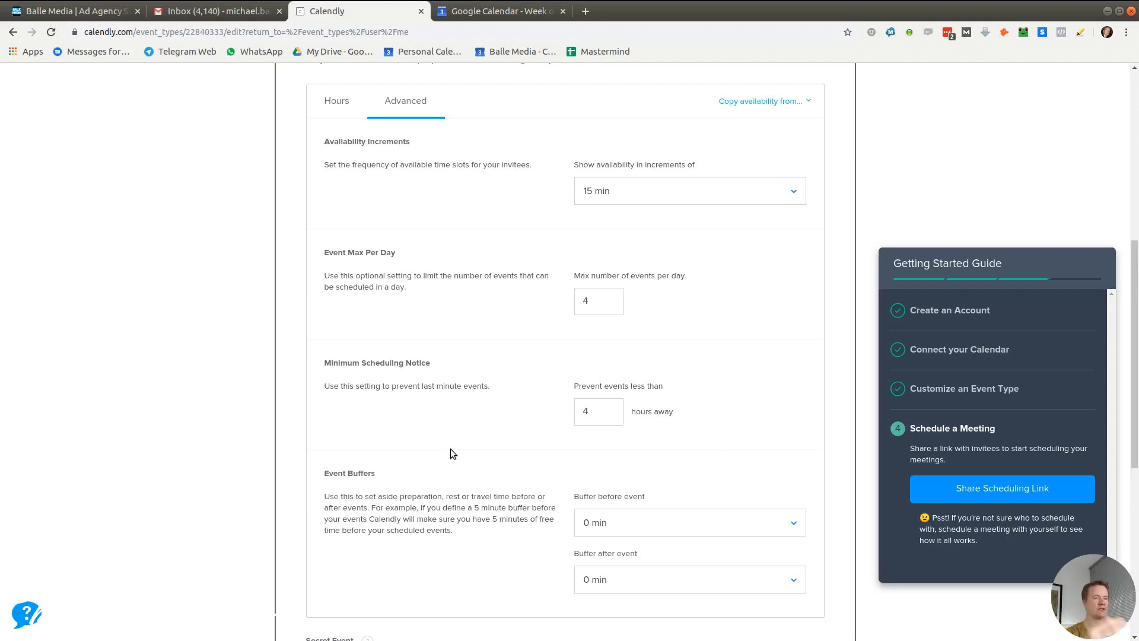
{"action": "scroll", "coordinate": [450, 448], "scroll_direction": "down", "scroll_amount": 3}
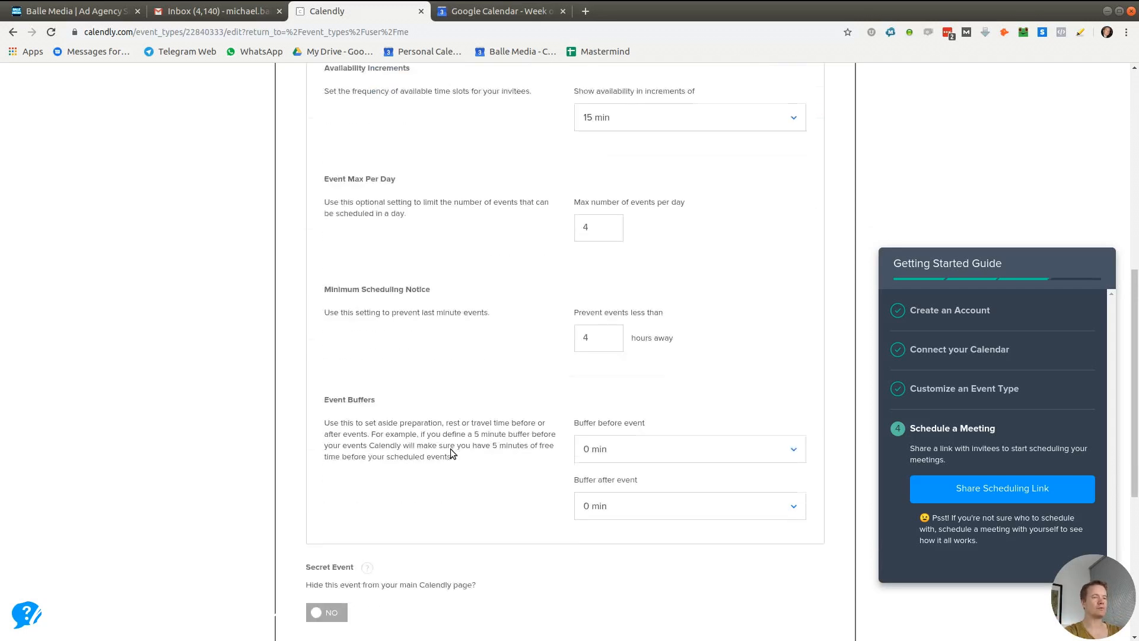
{"action": "left_click", "coordinate": [601, 316]}
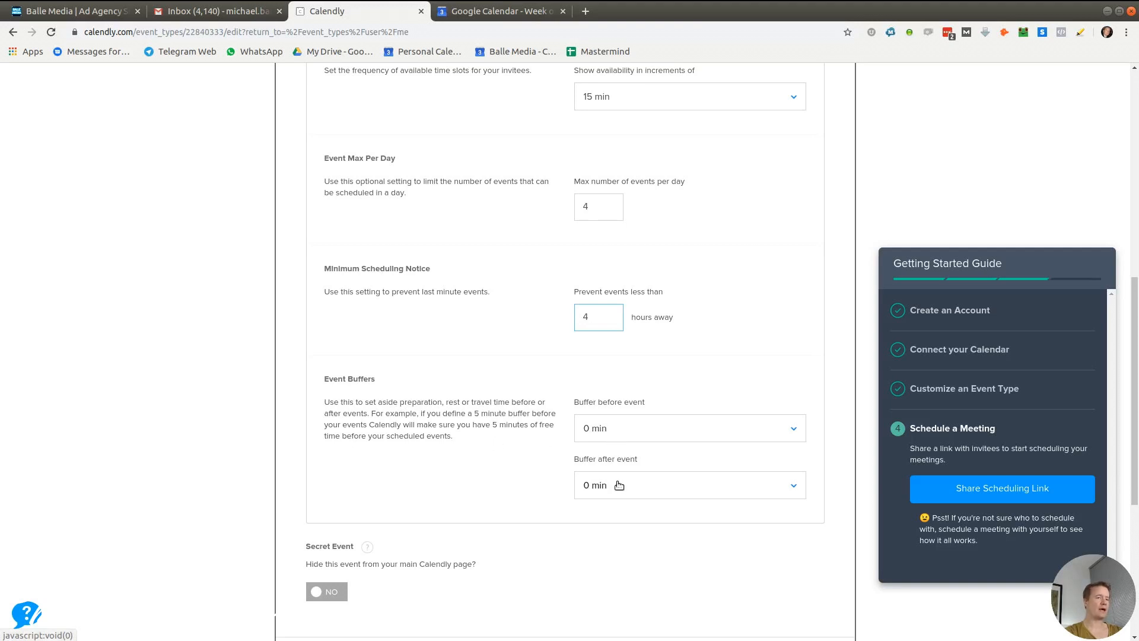
{"action": "left_click", "coordinate": [623, 429]}
{"action": "left_click", "coordinate": [603, 519]}
{"action": "scroll", "coordinate": [429, 482], "scroll_direction": "up", "scroll_amount": 7}
{"action": "scroll", "coordinate": [438, 482], "scroll_direction": "up", "scroll_amount": 3}
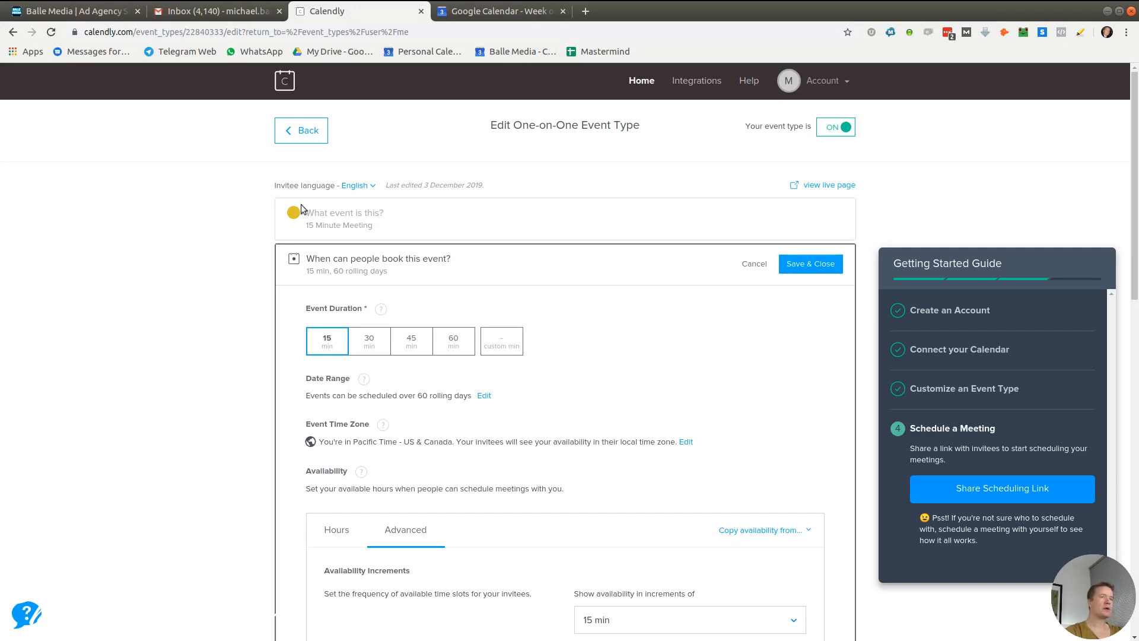
Leave the event editor without losing the availability changes and return to Event Types
{"action": "left_click", "coordinate": [302, 132]}
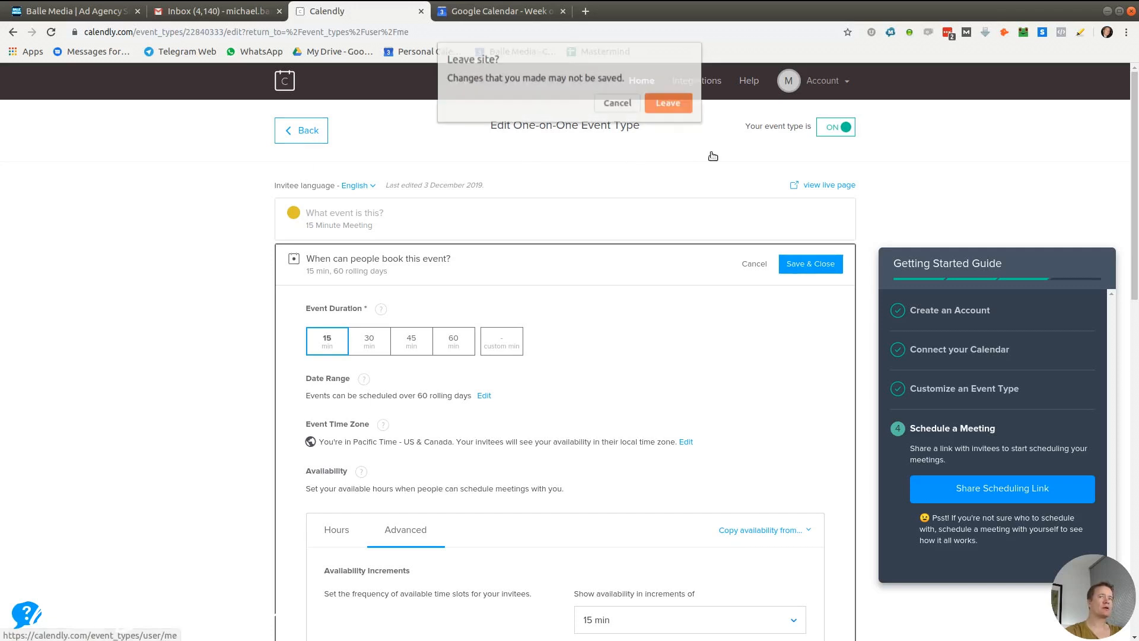
{"action": "left_click", "coordinate": [628, 103]}
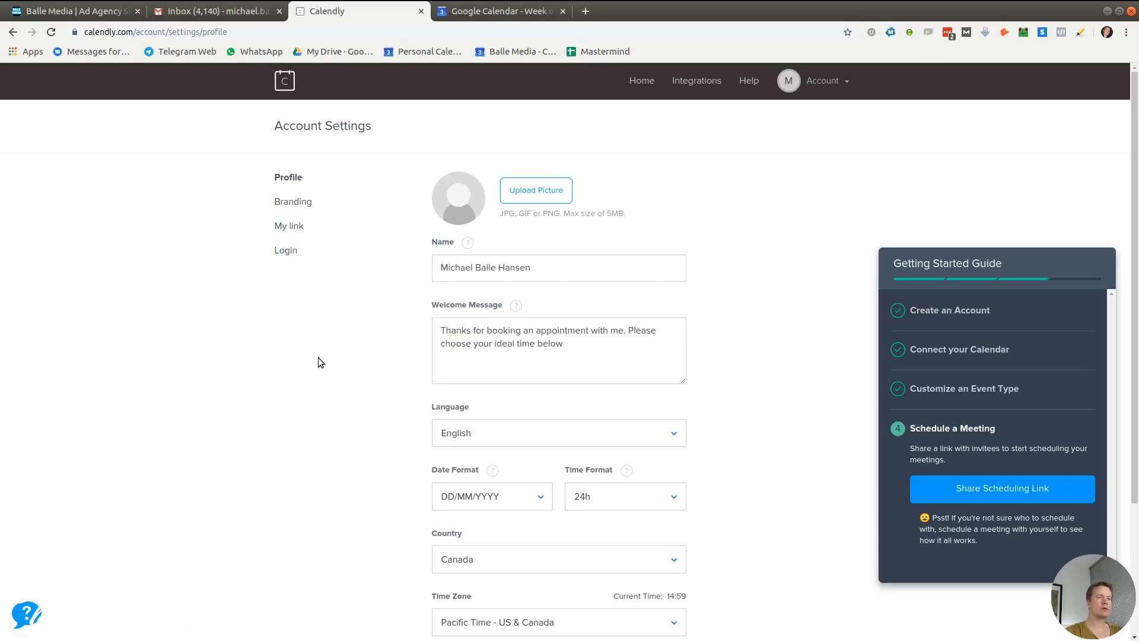
{"action": "key", "text": "alt+Left"}
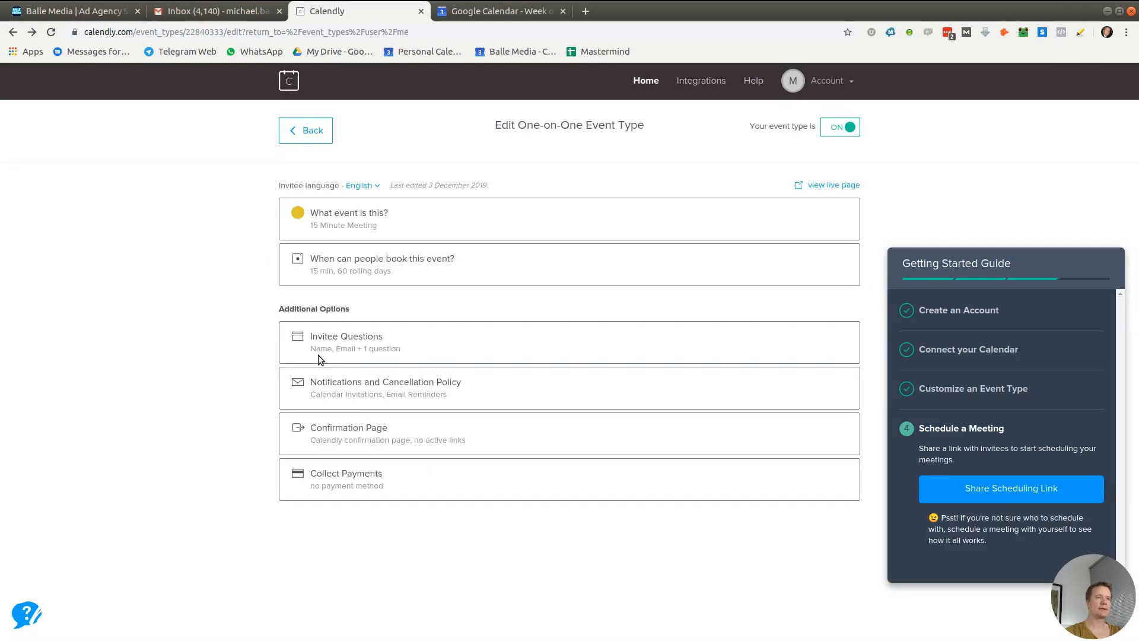
{"action": "left_click", "coordinate": [305, 130]}
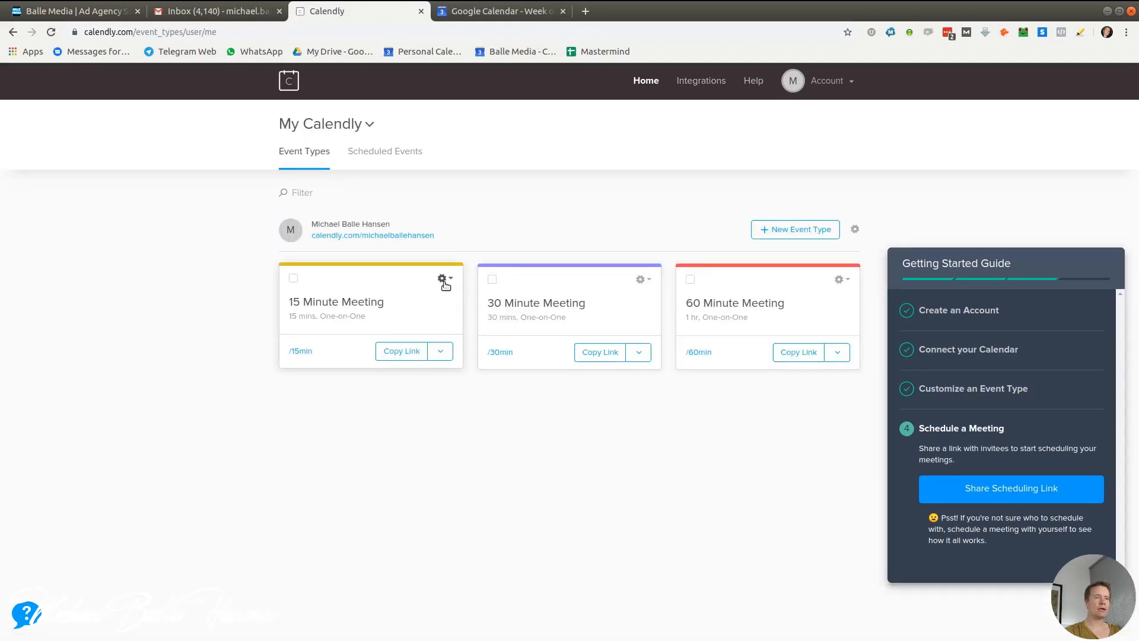
View and select the 15 Minute Meeting's inline embed code, then close the dialog
{"action": "left_click", "coordinate": [445, 279]}
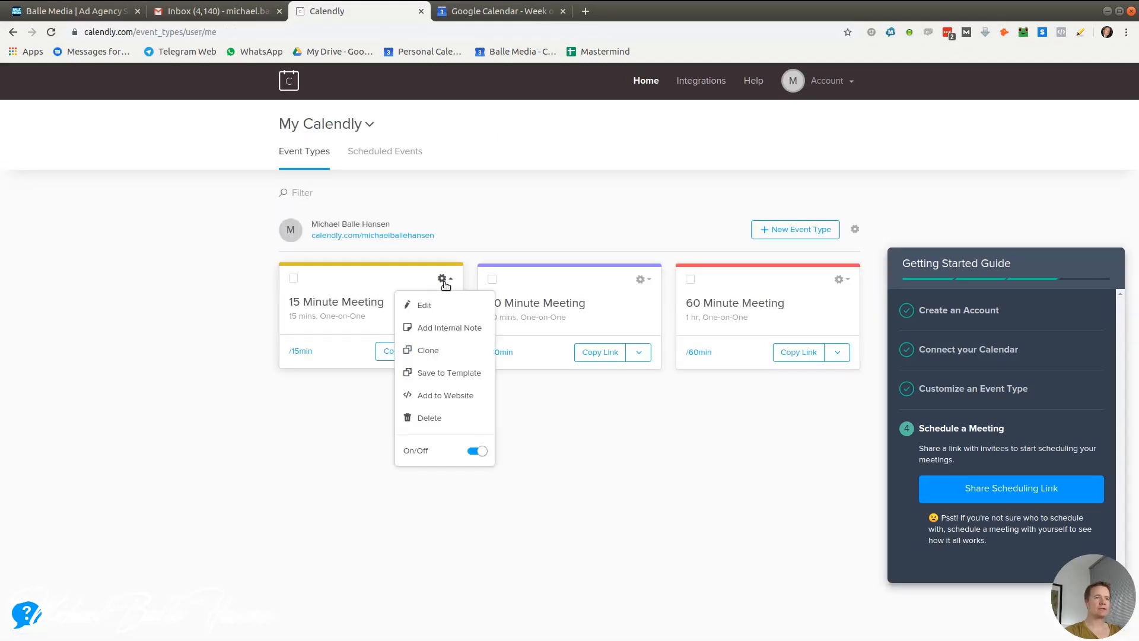
{"action": "left_click", "coordinate": [451, 398]}
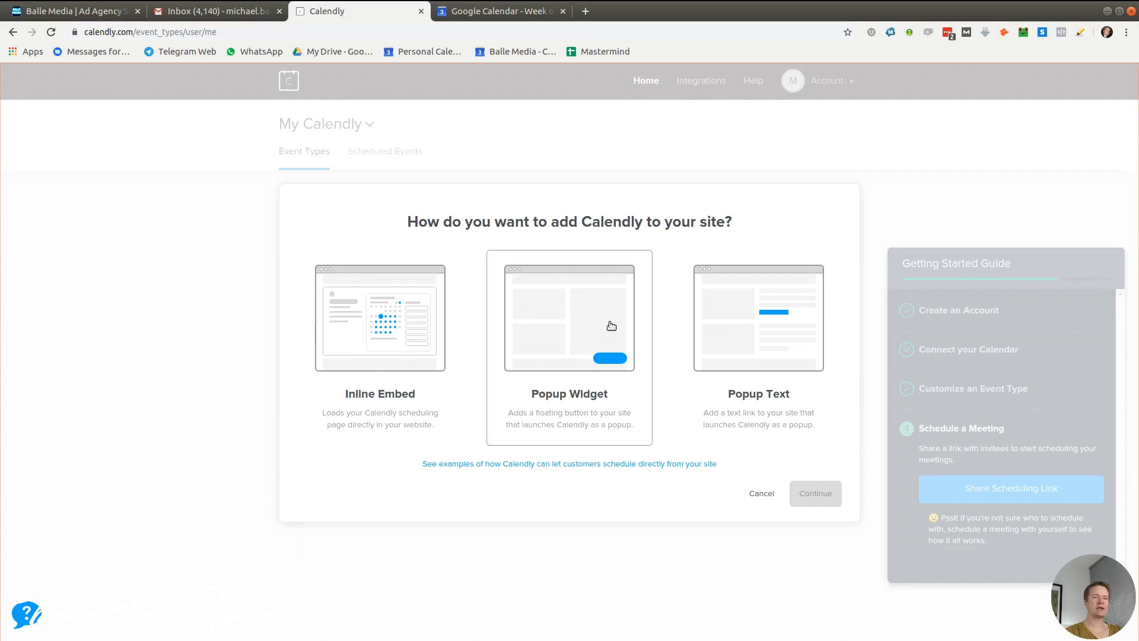
{"action": "left_click", "coordinate": [364, 321]}
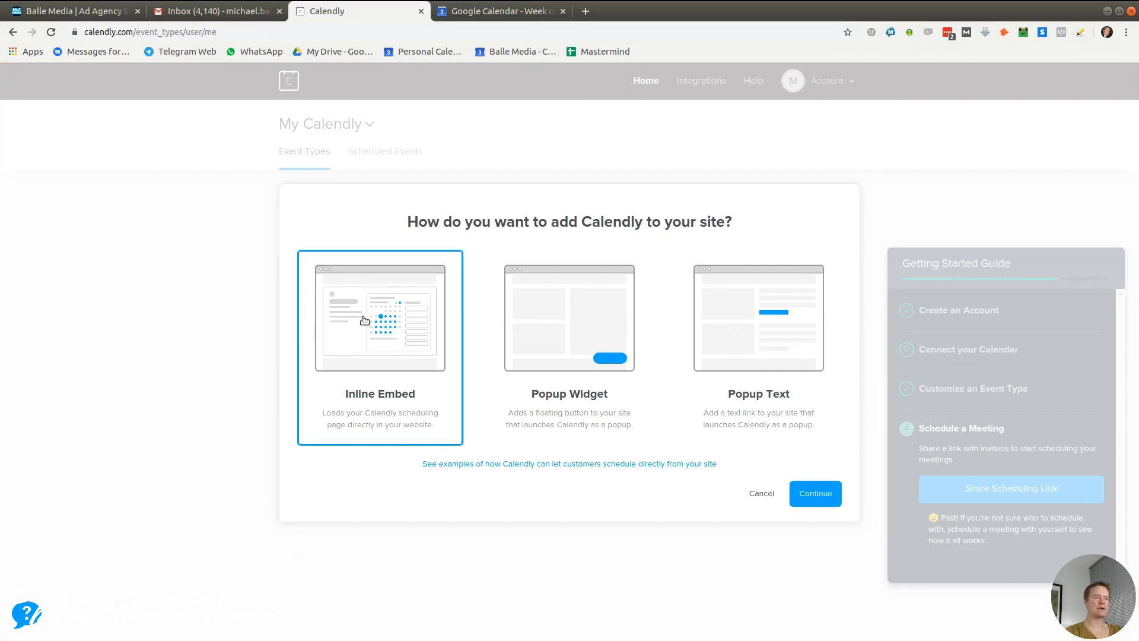
{"action": "left_click", "coordinate": [828, 497]}
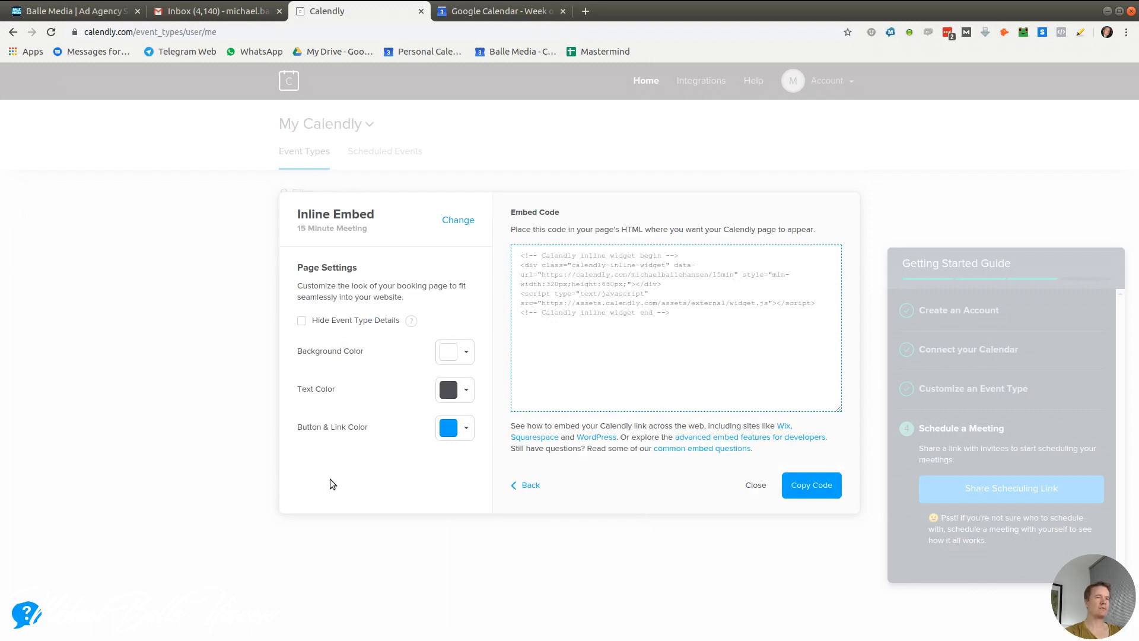
{"action": "left_click", "coordinate": [694, 315]}
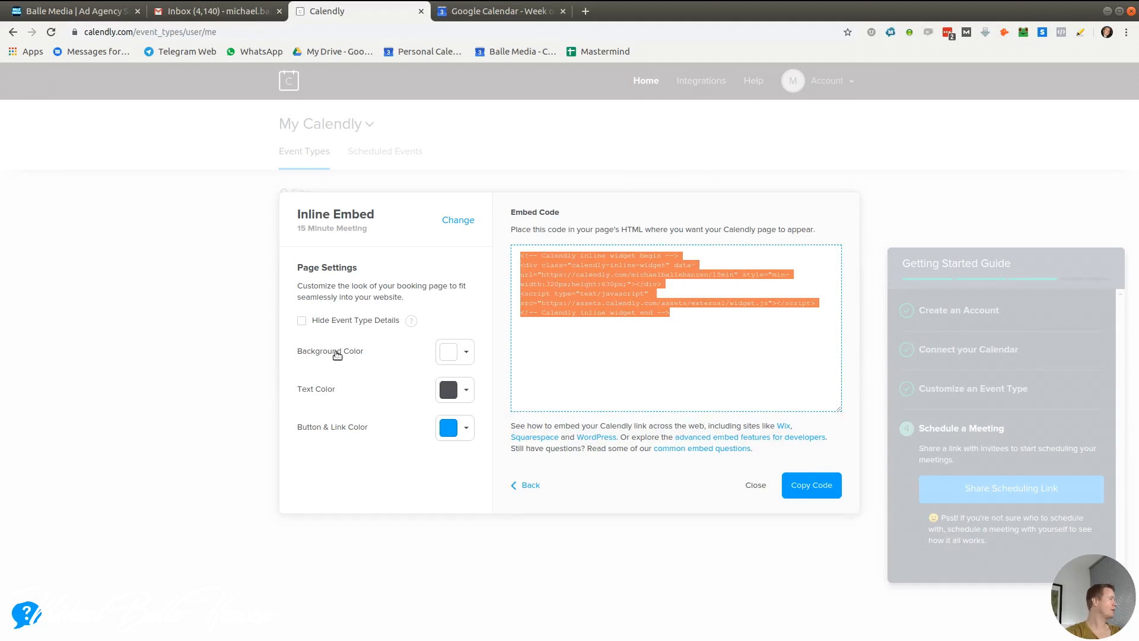
{"action": "left_click", "coordinate": [319, 155]}
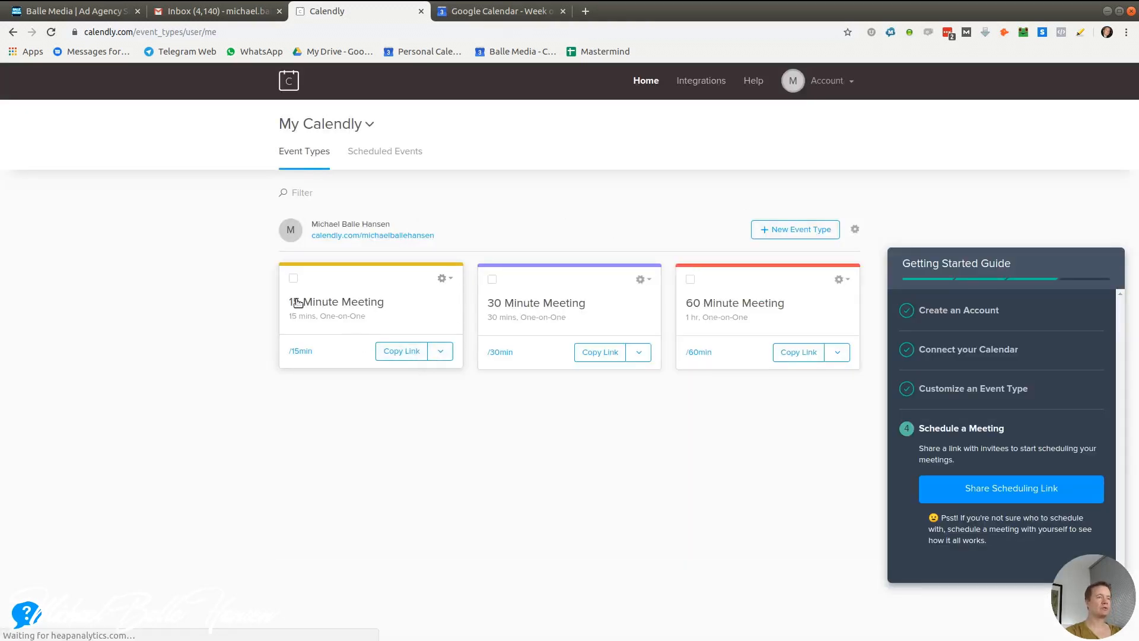
Copy the 15 Minute Meeting booking link and load it in the browser as an invitee
{"action": "left_click", "coordinate": [386, 354]}
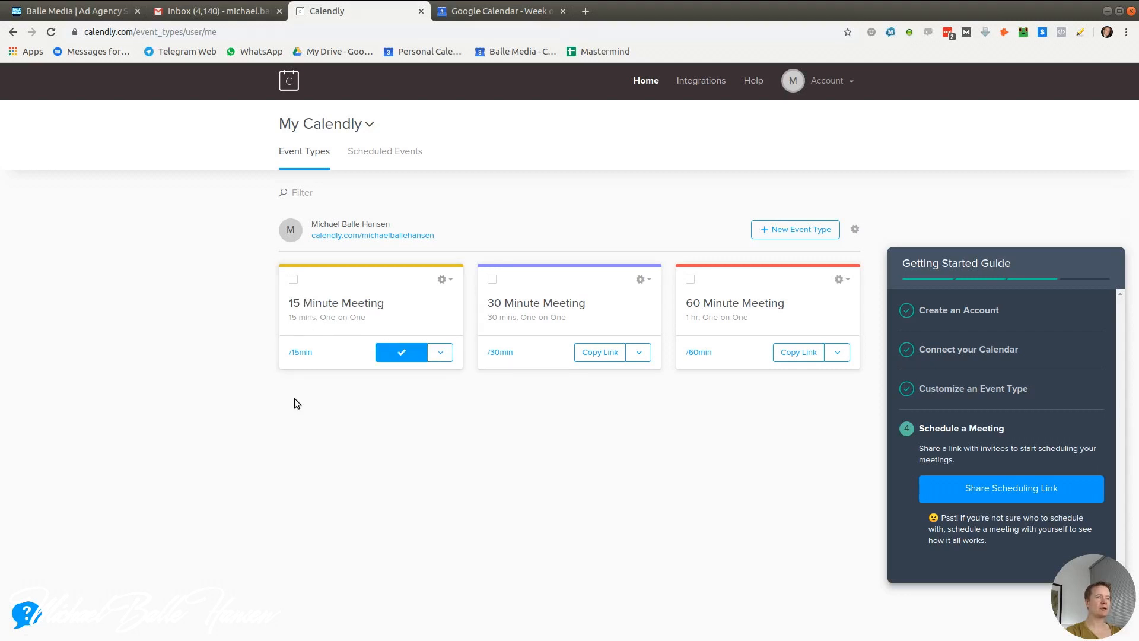
{"action": "left_click", "coordinate": [468, 31]}
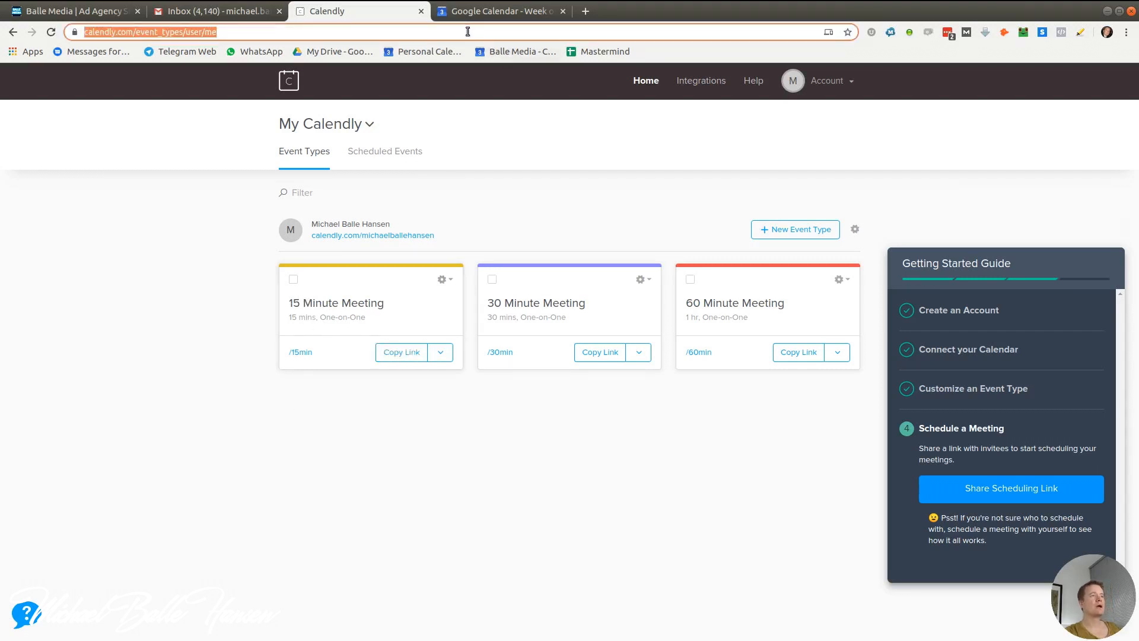
{"action": "key", "text": "Return"}
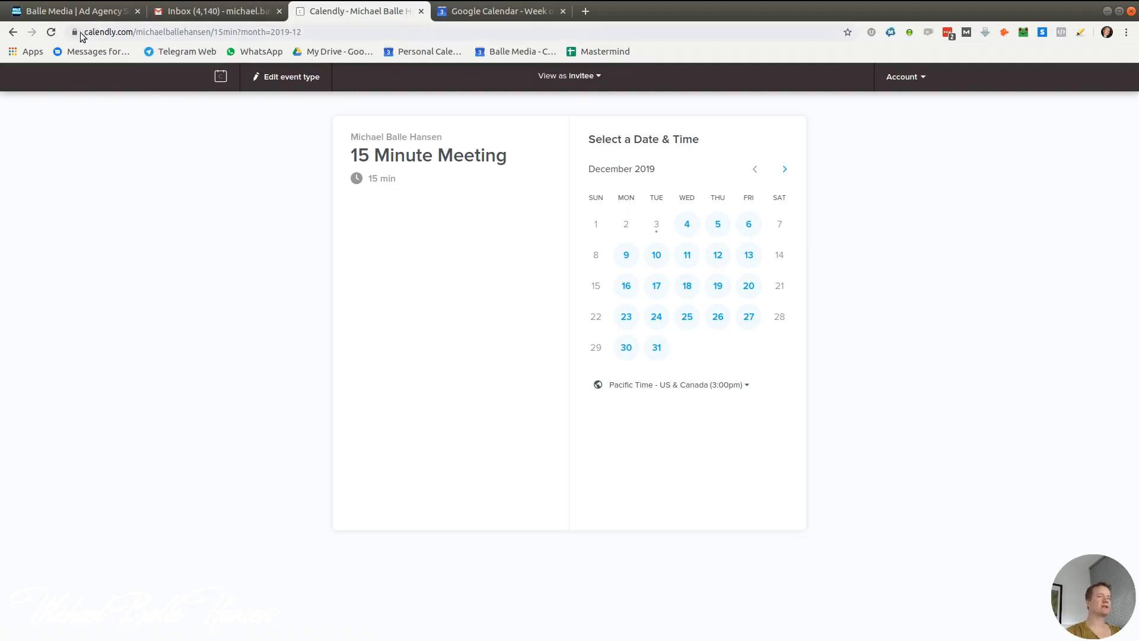
Reserve the 9:00am slot on Wednesday, December 4, 2019
{"action": "left_click", "coordinate": [687, 224]}
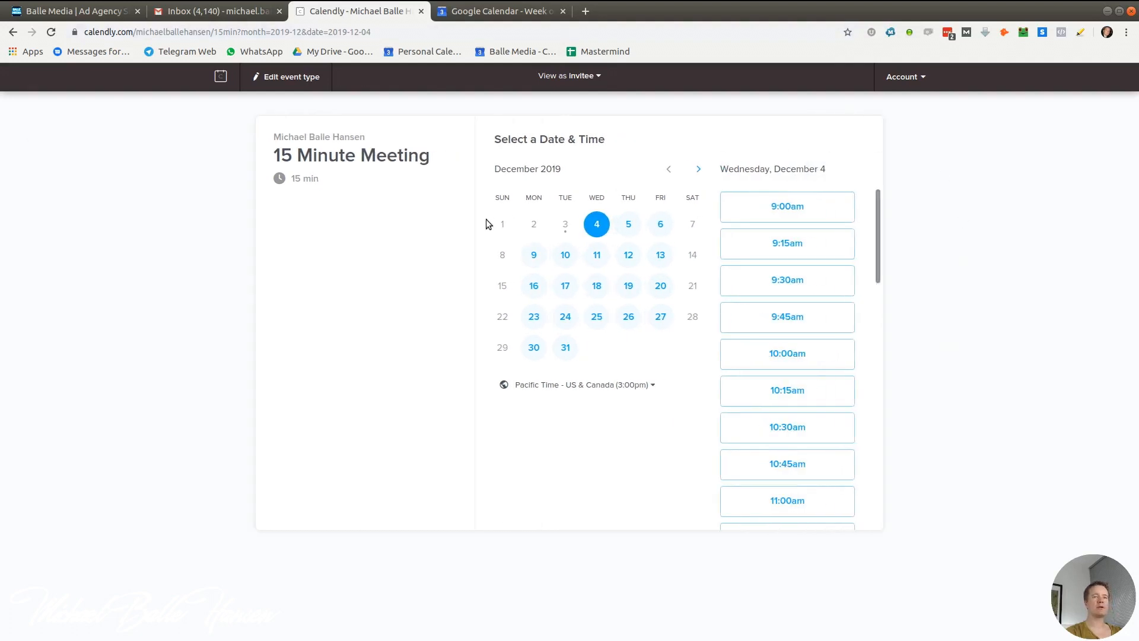
{"action": "left_click", "coordinate": [779, 206]}
{"action": "left_click", "coordinate": [822, 207]}
Enter the invitee's name and e-mail address in the booking details
{"action": "left_click", "coordinate": [538, 153]}
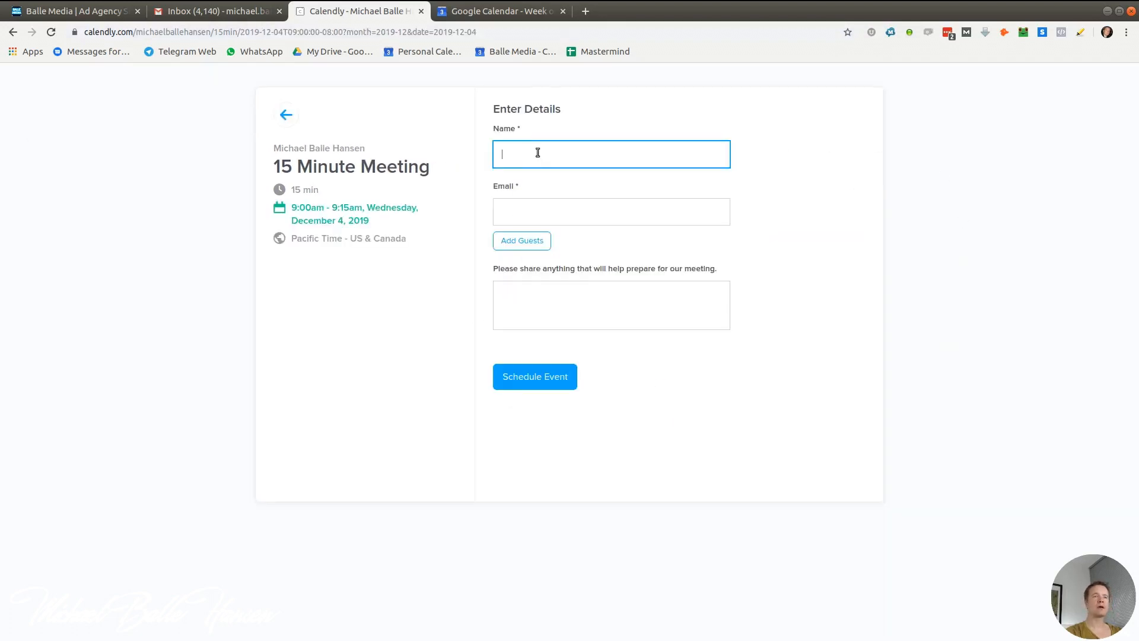
{"action": "type", "text": "Test"}
{"action": "key", "text": "Tab"}
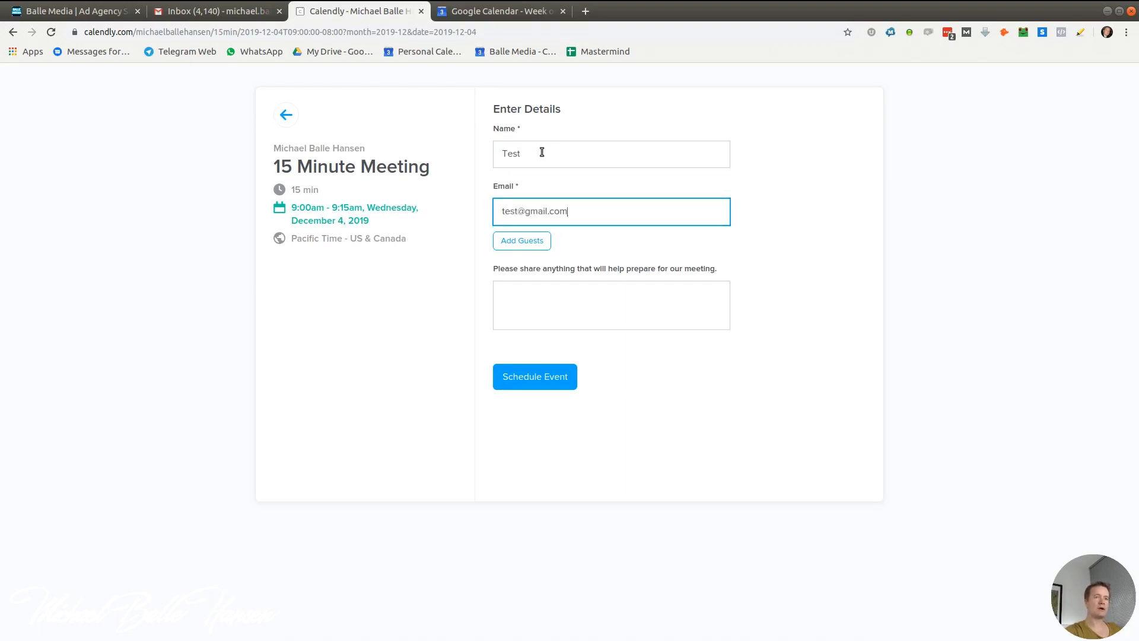
Add the note 'Great chatting with you the other day, looking forward' with the spelling fixed, and schedule the event
{"action": "left_click", "coordinate": [567, 311]}
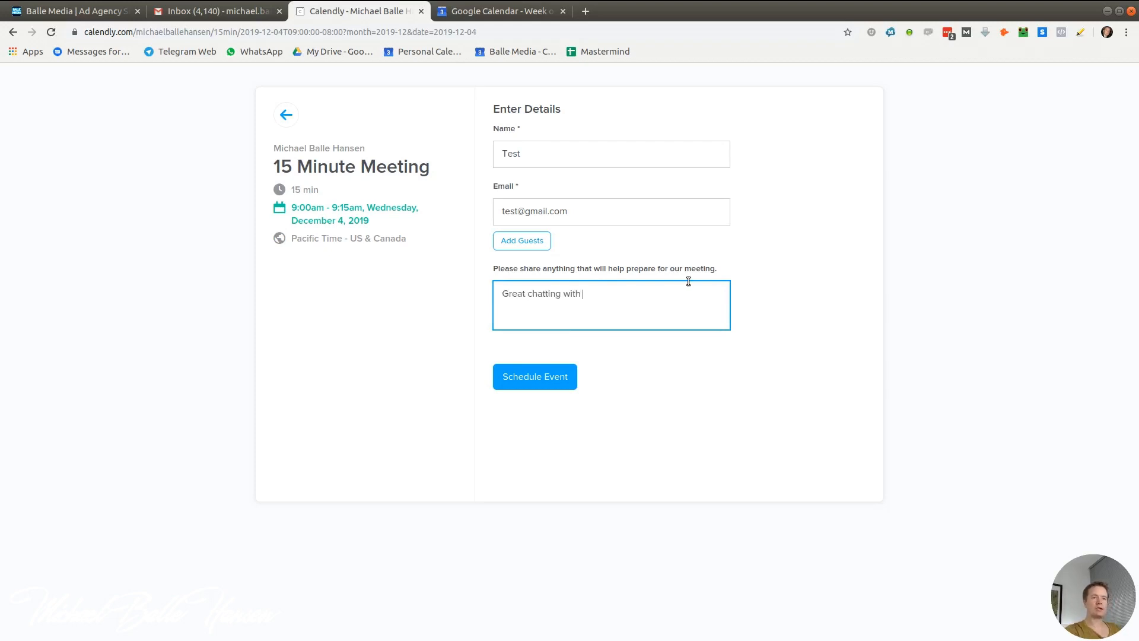
{"action": "type", "text": "Great chatting with you the other day"}
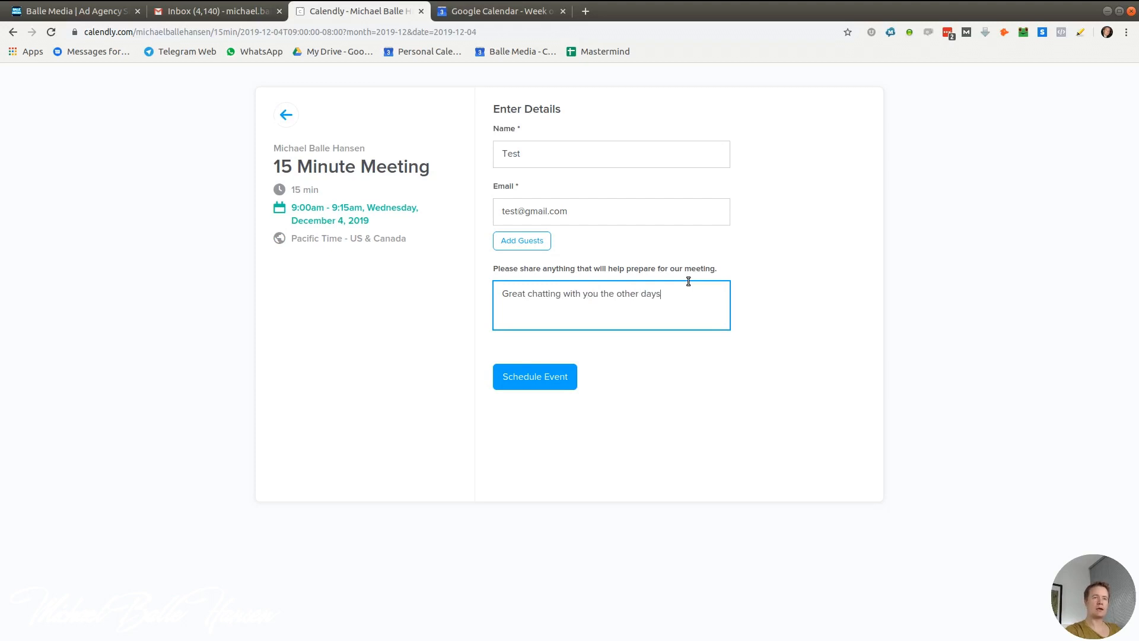
{"action": "type", "text": ", lookign forward to our chat."}
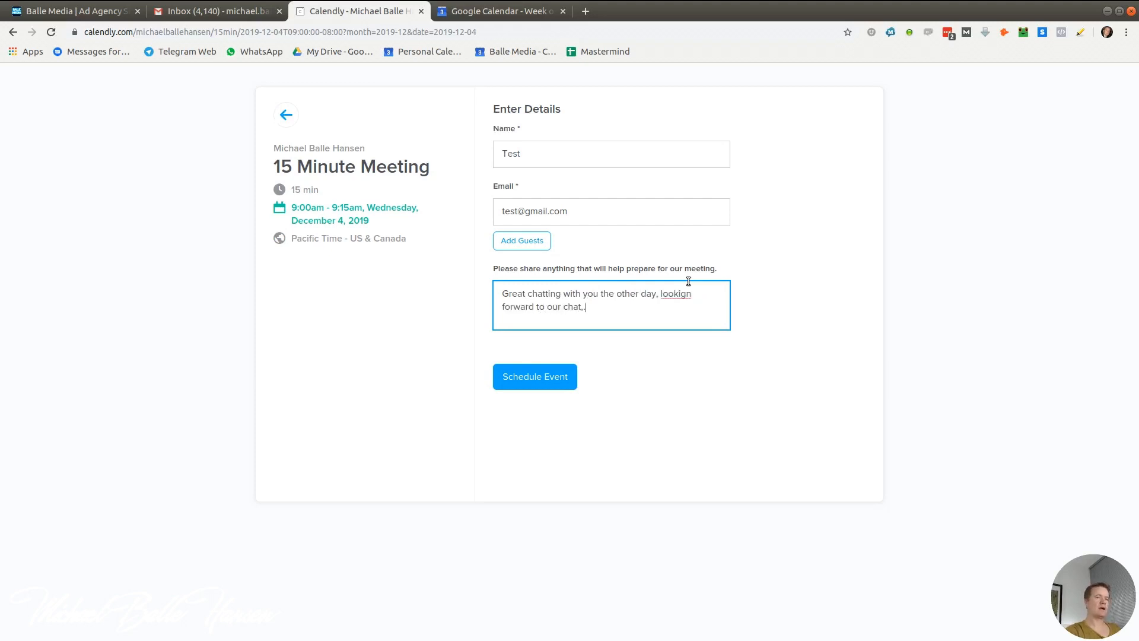
{"action": "right_click", "coordinate": [676, 295]}
{"action": "left_click", "coordinate": [683, 301]}
{"action": "left_click", "coordinate": [648, 378]}
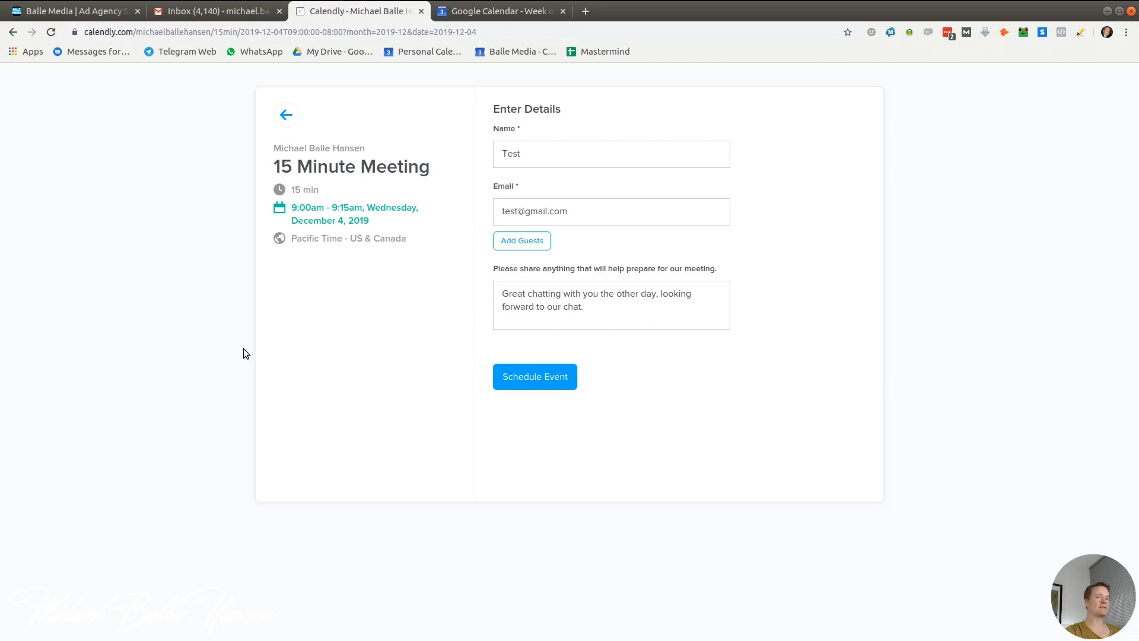
{"action": "left_click", "coordinate": [540, 383]}
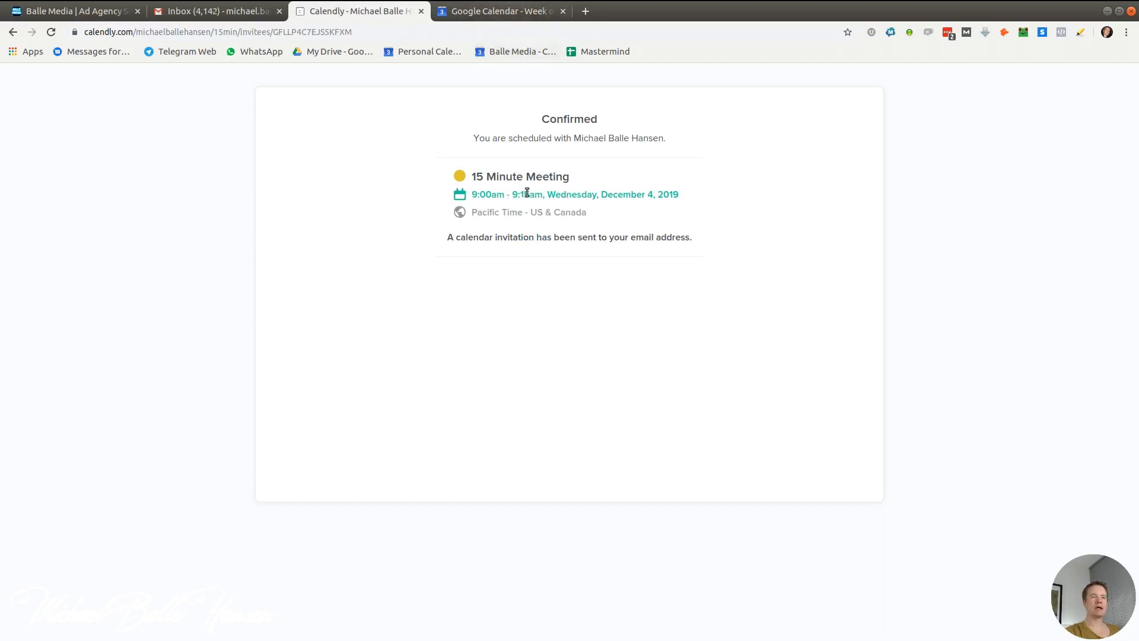
Check the Calendly confirmation and discard a stray untitled draft event in Google Calendar
{"action": "left_click", "coordinate": [528, 11]}
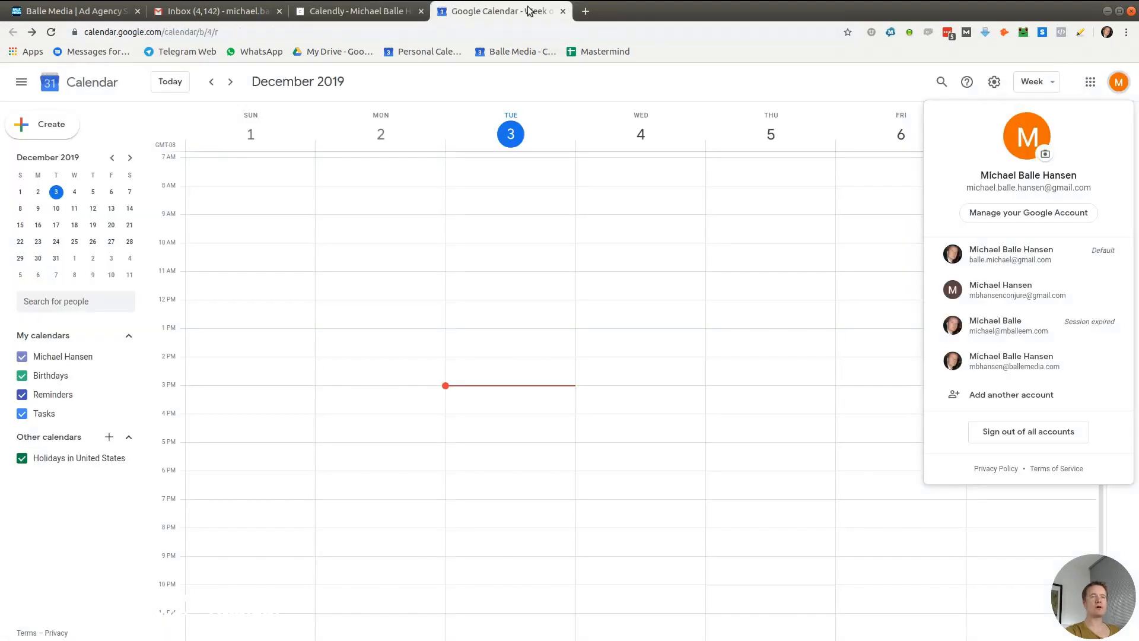
{"action": "scroll", "coordinate": [542, 332], "scroll_direction": "up", "scroll_amount": 4}
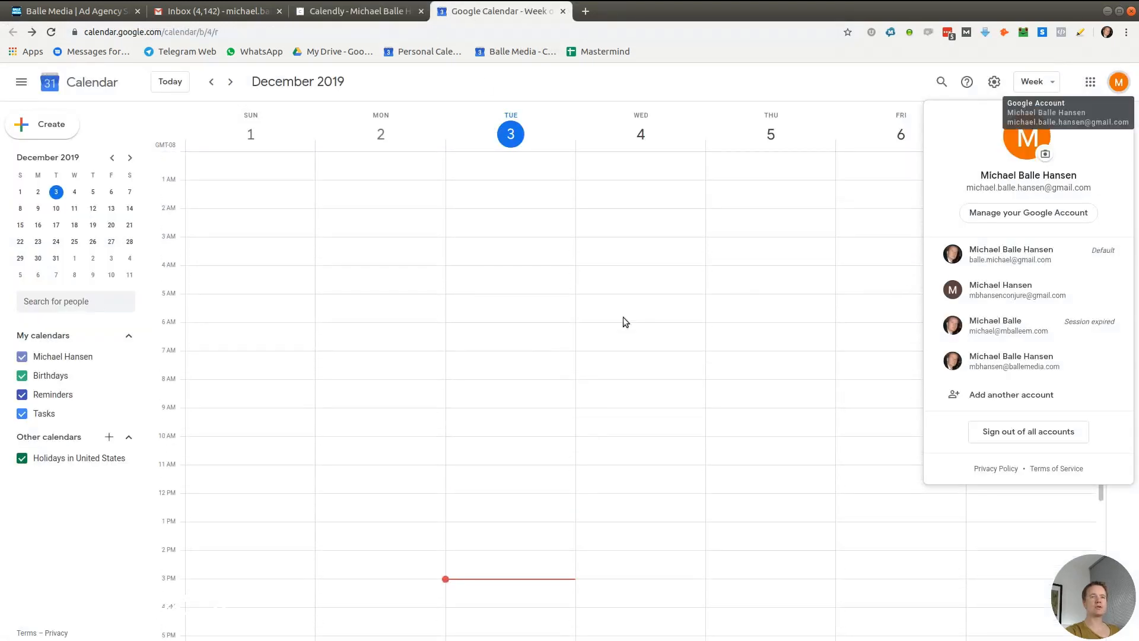
{"action": "left_click", "coordinate": [349, 11]}
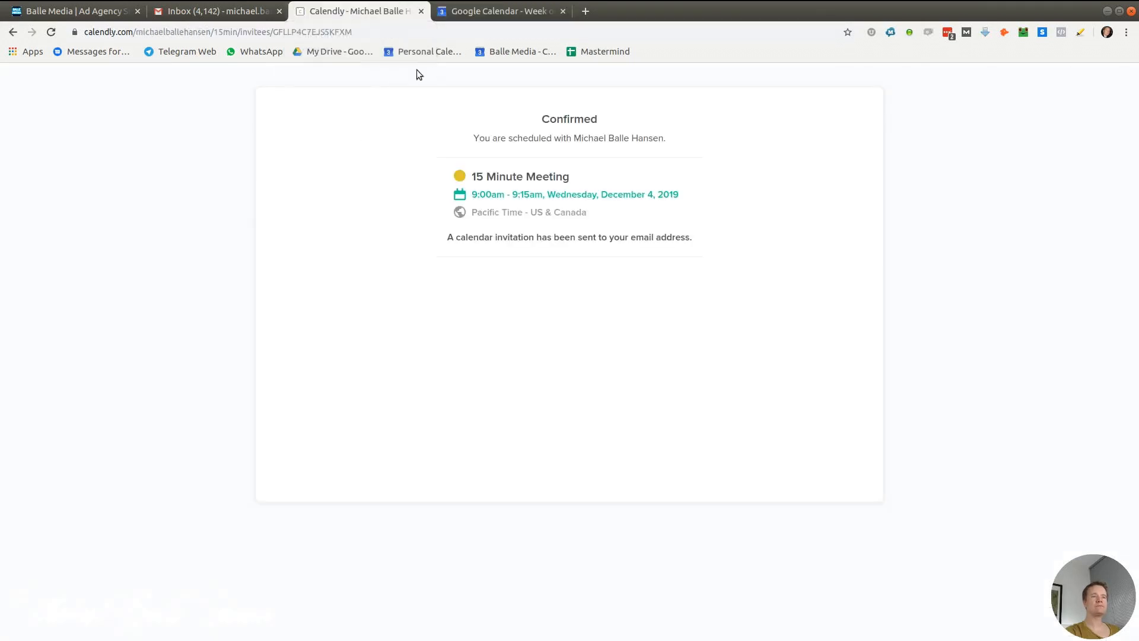
{"action": "left_click", "coordinate": [508, 12]}
{"action": "left_click", "coordinate": [529, 309]}
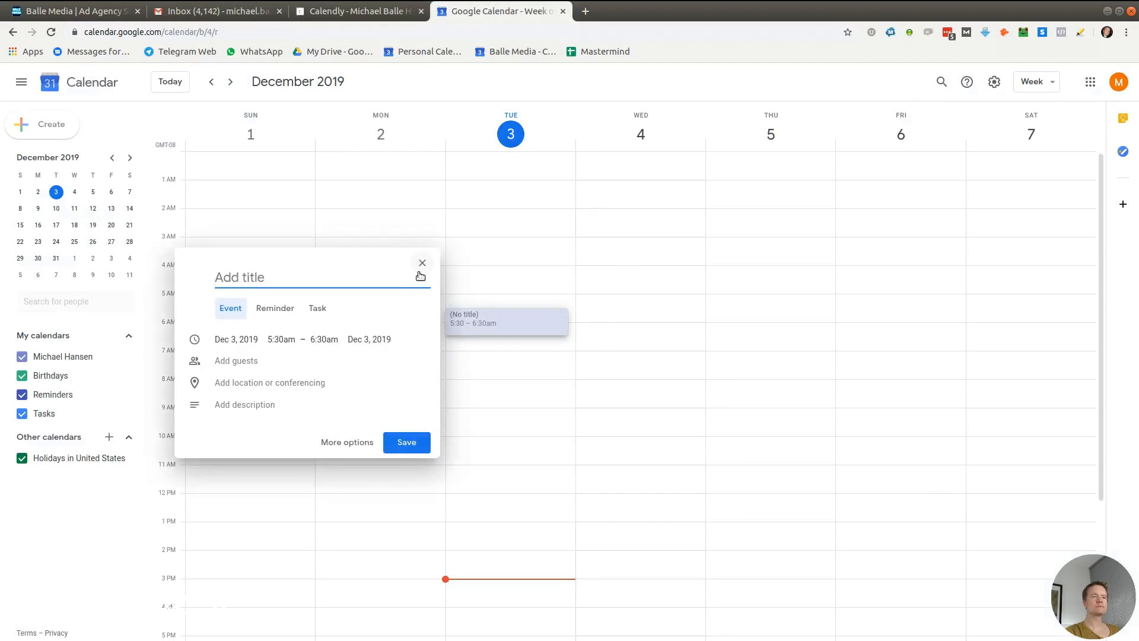
{"action": "left_click", "coordinate": [419, 272]}
Return Google Calendar to the December 1–7 week, clearing another accidental draft event
{"action": "left_click", "coordinate": [213, 81]}
{"action": "left_click", "coordinate": [230, 82]}
{"action": "scroll", "coordinate": [834, 325], "scroll_direction": "down", "scroll_amount": 5}
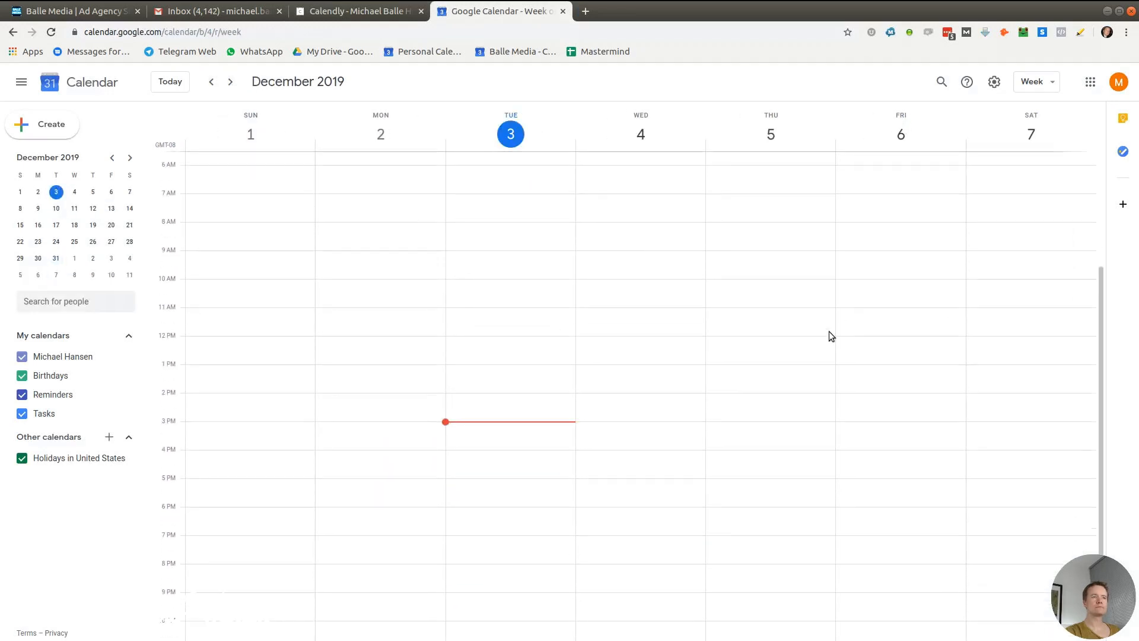
{"action": "scroll", "coordinate": [830, 332], "scroll_direction": "up", "scroll_amount": 5}
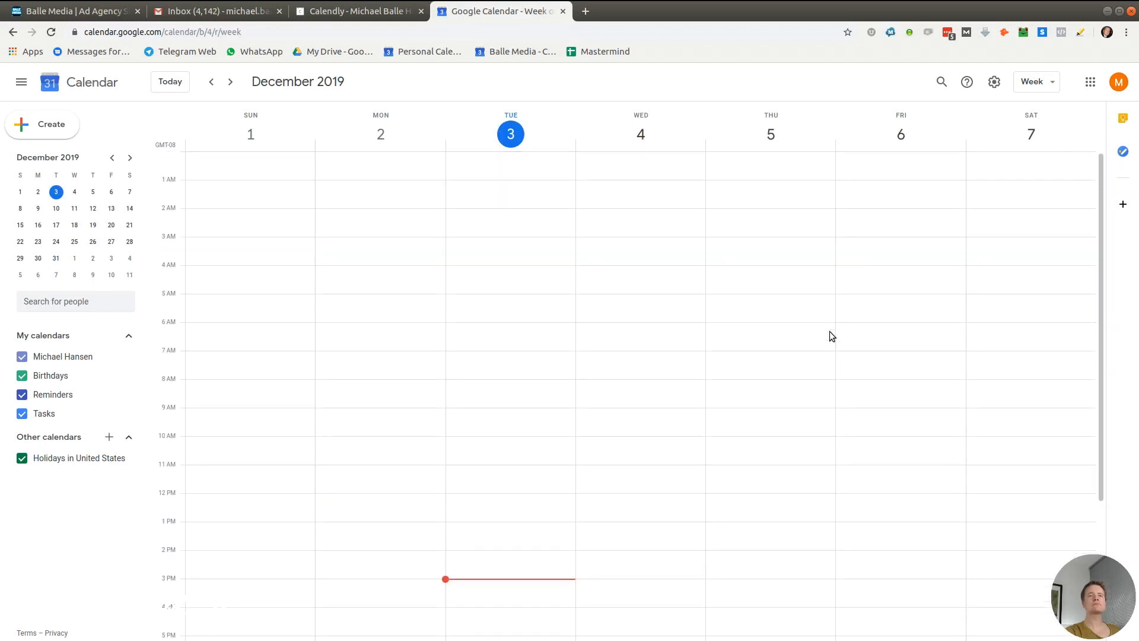
{"action": "left_click", "coordinate": [1119, 82]}
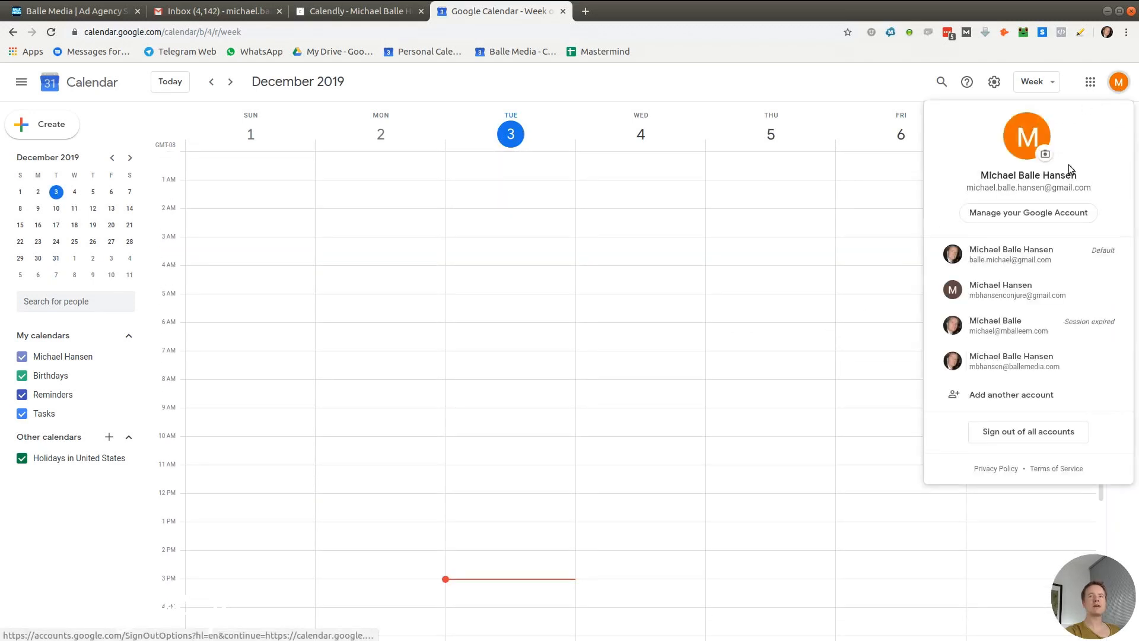
{"action": "left_click", "coordinate": [703, 290]}
{"action": "left_click", "coordinate": [649, 224]}
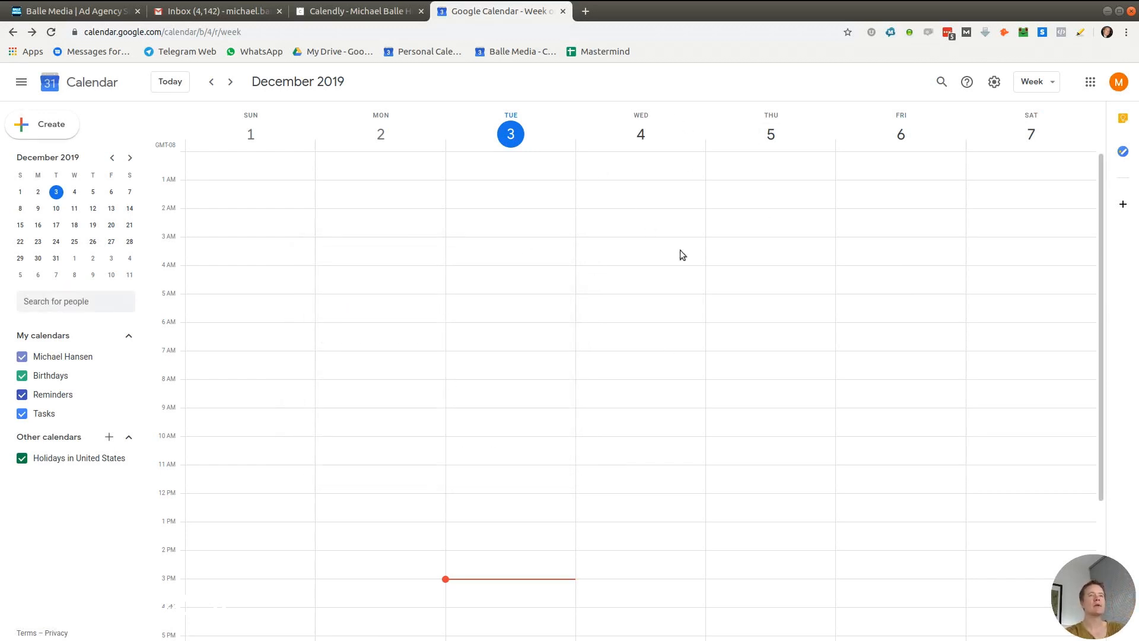
{"action": "scroll", "coordinate": [555, 362], "scroll_direction": "down", "scroll_amount": 3}
{"action": "scroll", "coordinate": [556, 362], "scroll_direction": "up", "scroll_amount": 3}
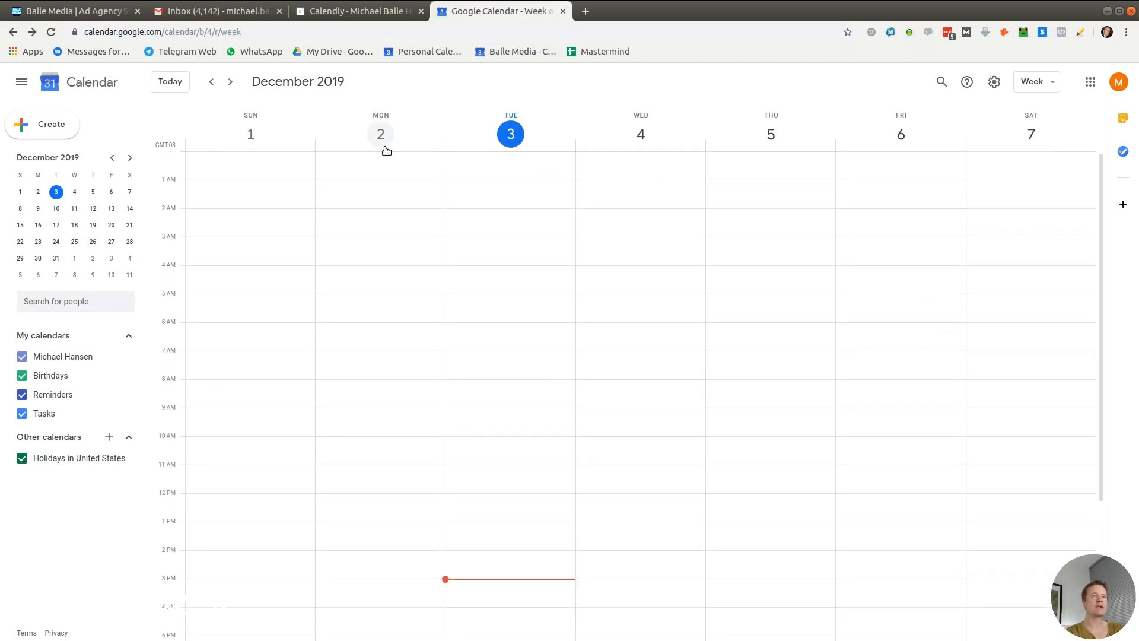
{"action": "scroll", "coordinate": [682, 281], "scroll_direction": "down", "scroll_amount": 3}
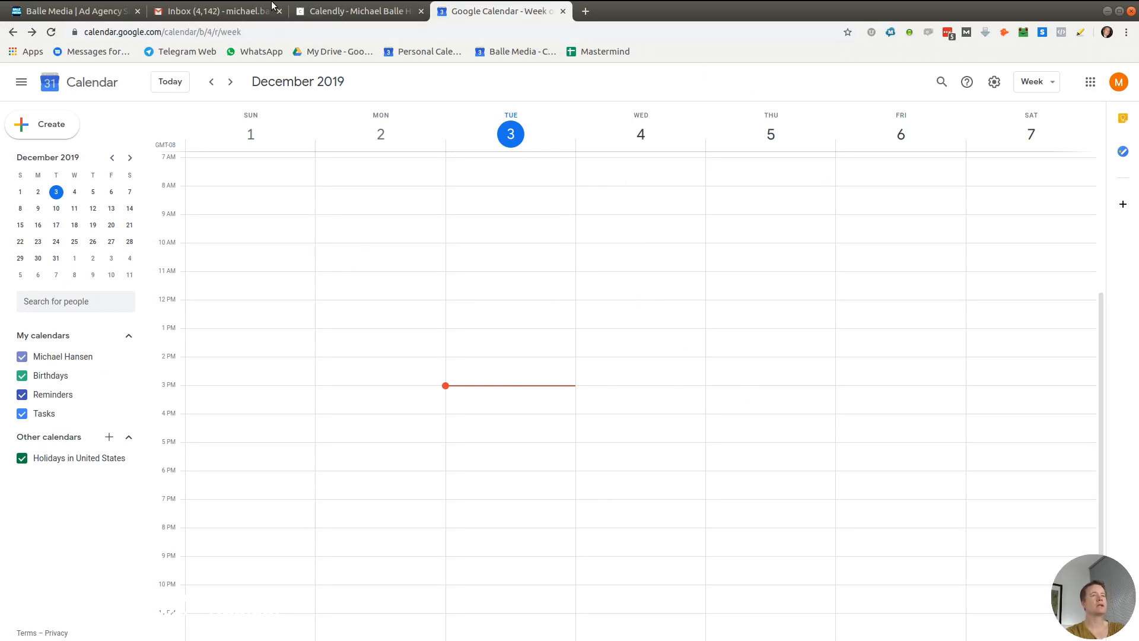
{"action": "left_click", "coordinate": [343, 16]}
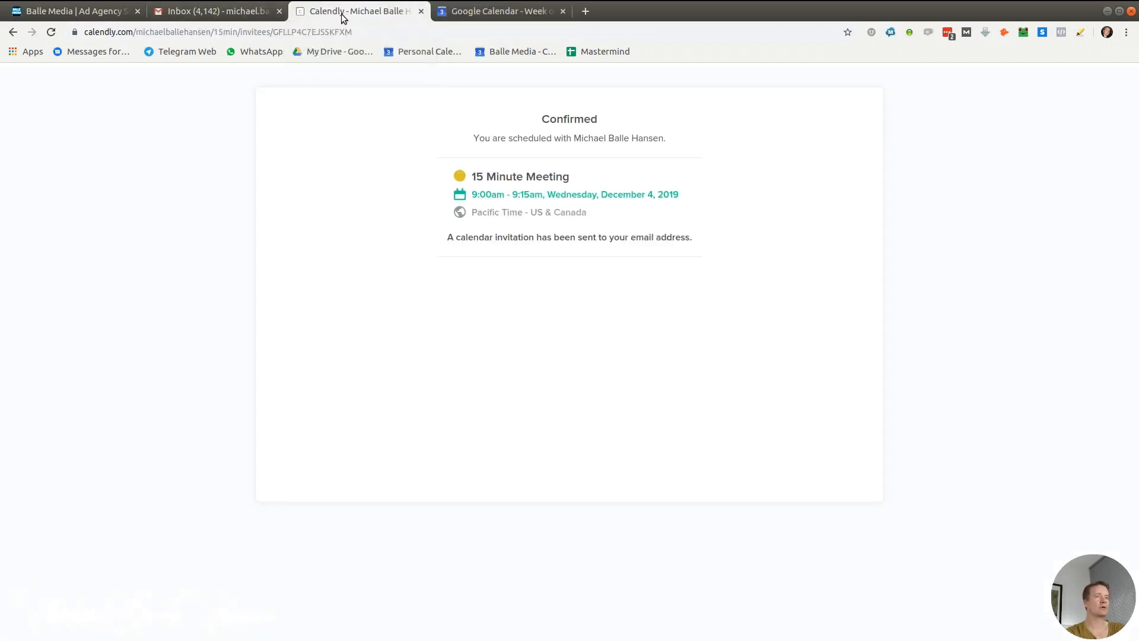
{"action": "left_click", "coordinate": [538, 16]}
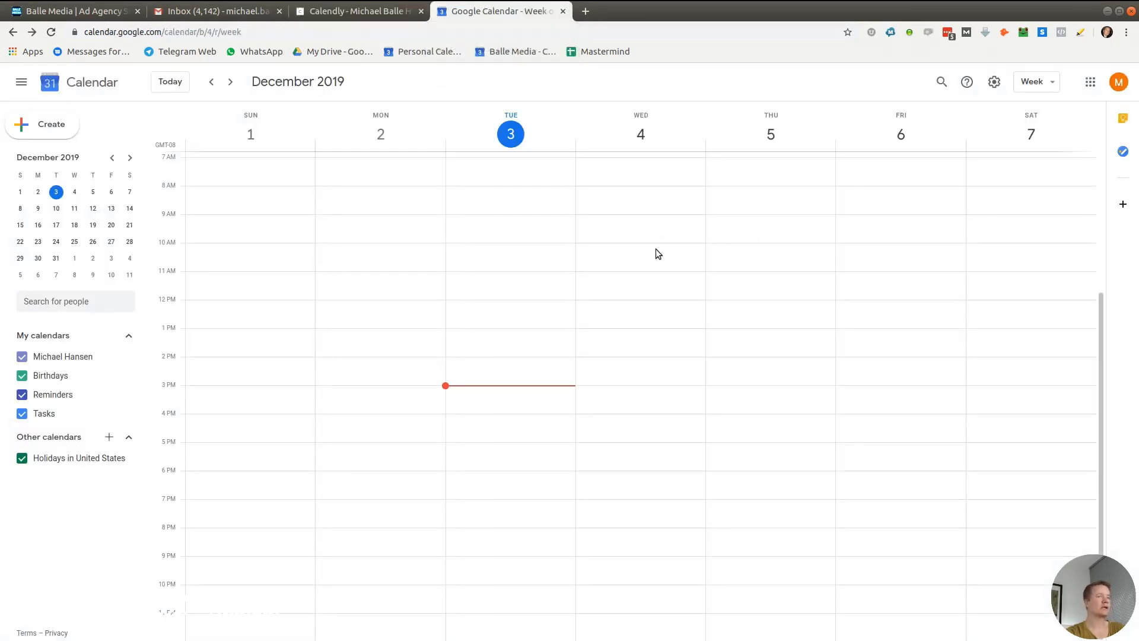
Draft a 9am–6pm event on Wednesday the 4th, then discard it
{"action": "left_click_drag", "start_coordinate": [653, 225], "coordinate": [638, 466]}
{"action": "type", "text": "Block"}
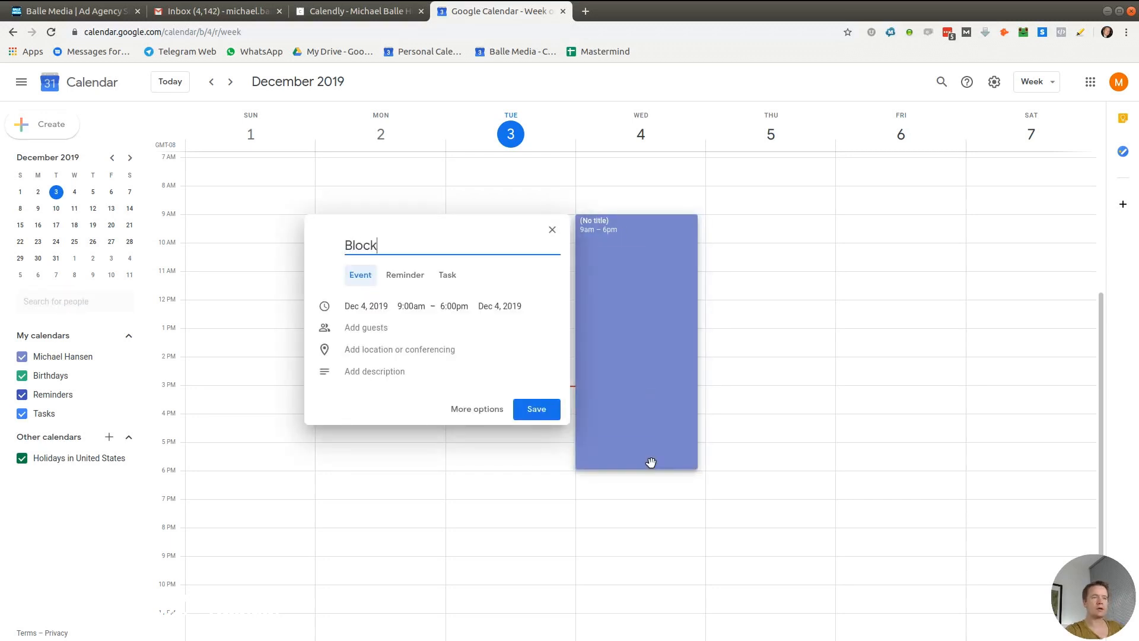
{"action": "left_click", "coordinate": [685, 257]}
{"action": "left_click", "coordinate": [618, 372]}
Save a 'Block' event from 1pm to 6pm on Wednesday, December 4
{"action": "left_click_drag", "start_coordinate": [632, 343], "coordinate": [642, 393]}
{"action": "left_click", "coordinate": [654, 330]}
{"action": "left_click_drag", "start_coordinate": [654, 330], "coordinate": [649, 469]}
{"action": "type", "text": "Block"}
{"action": "left_click", "coordinate": [520, 438]}
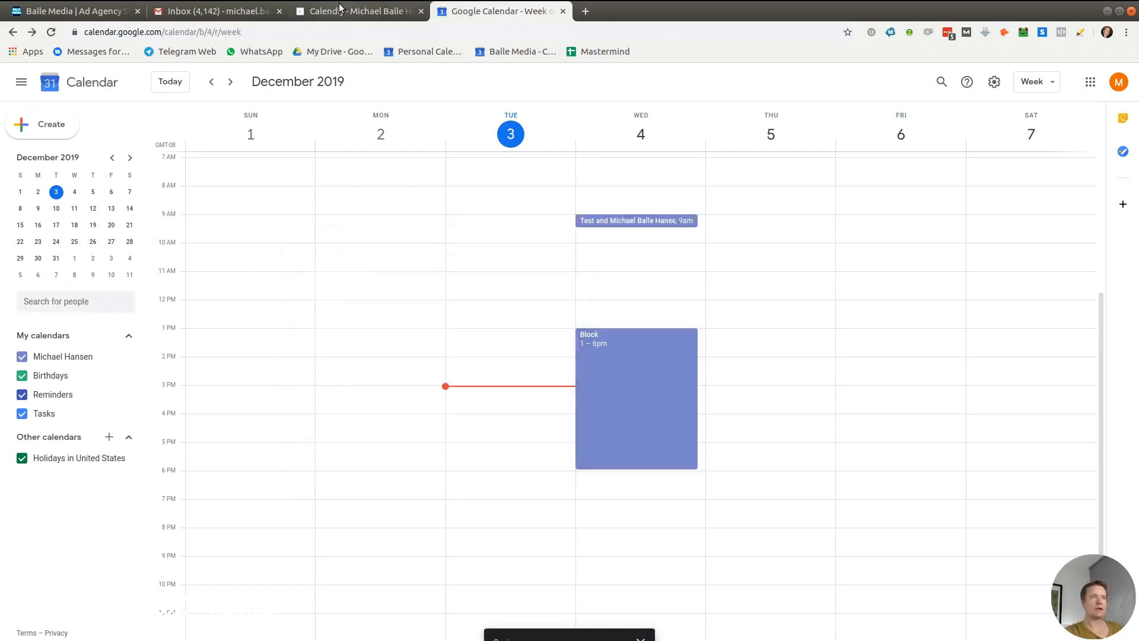
Cycle through the browser tabs and end on the Calendly confirmation page
{"action": "left_click", "coordinate": [340, 7]}
{"action": "left_click", "coordinate": [220, 10]}
{"action": "left_click", "coordinate": [148, 12]}
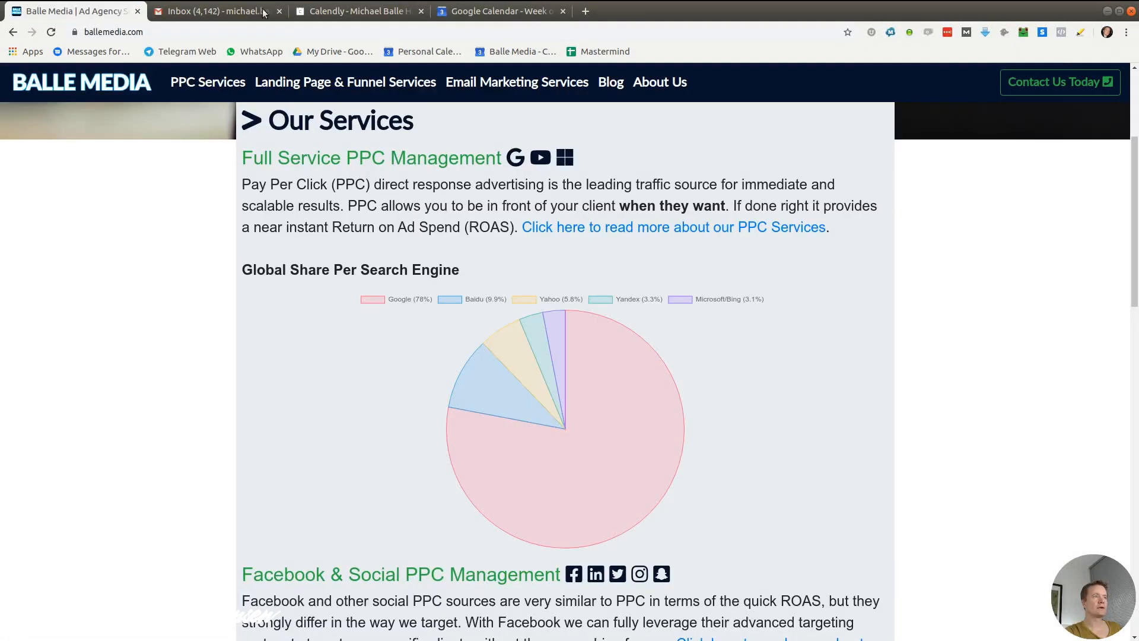
{"action": "left_click", "coordinate": [374, 11]}
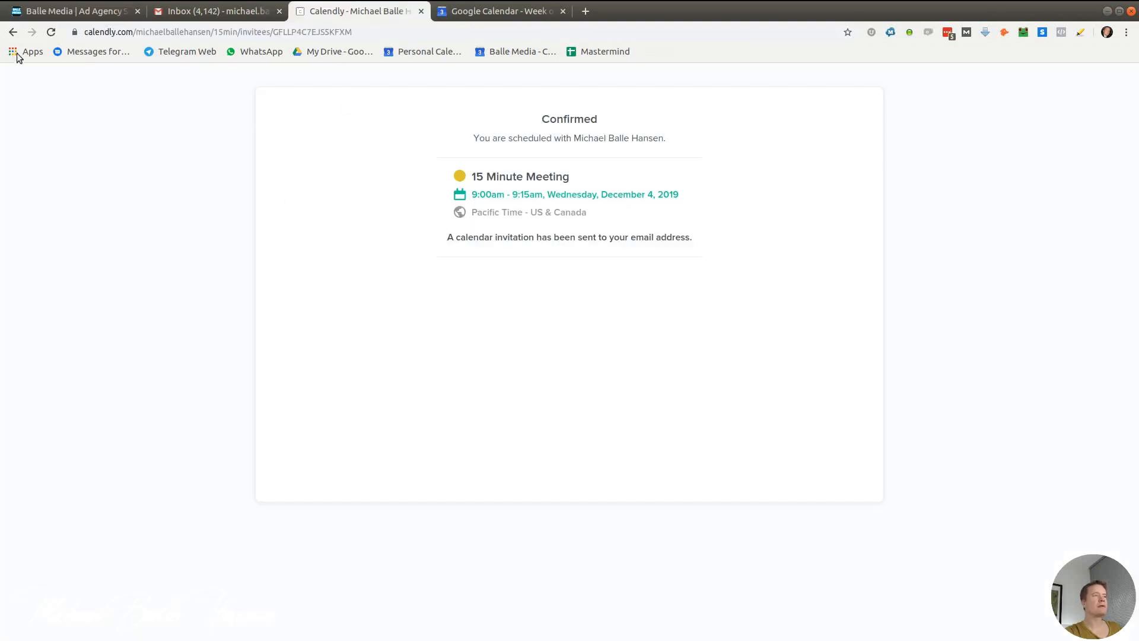
Step back through the tab's history toward the December 4 date selection
{"action": "right_click", "coordinate": [15, 31]}
{"action": "left_click", "coordinate": [63, 110]}
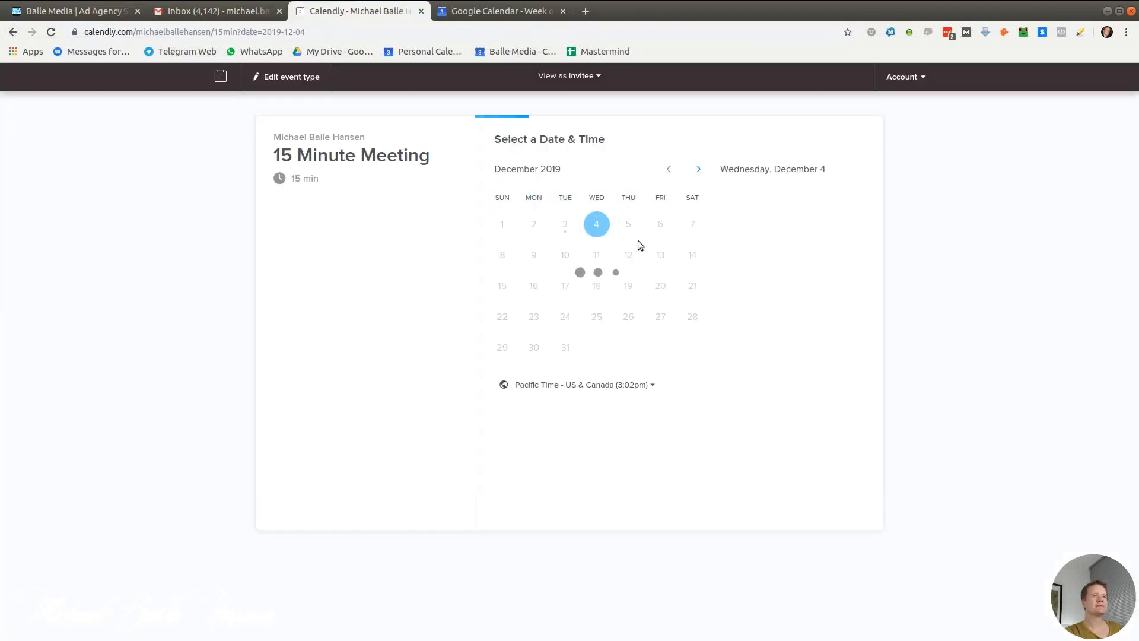
{"action": "left_click", "coordinate": [925, 76]}
{"action": "left_click", "coordinate": [208, 243]}
{"action": "key", "text": "alt+Left"}
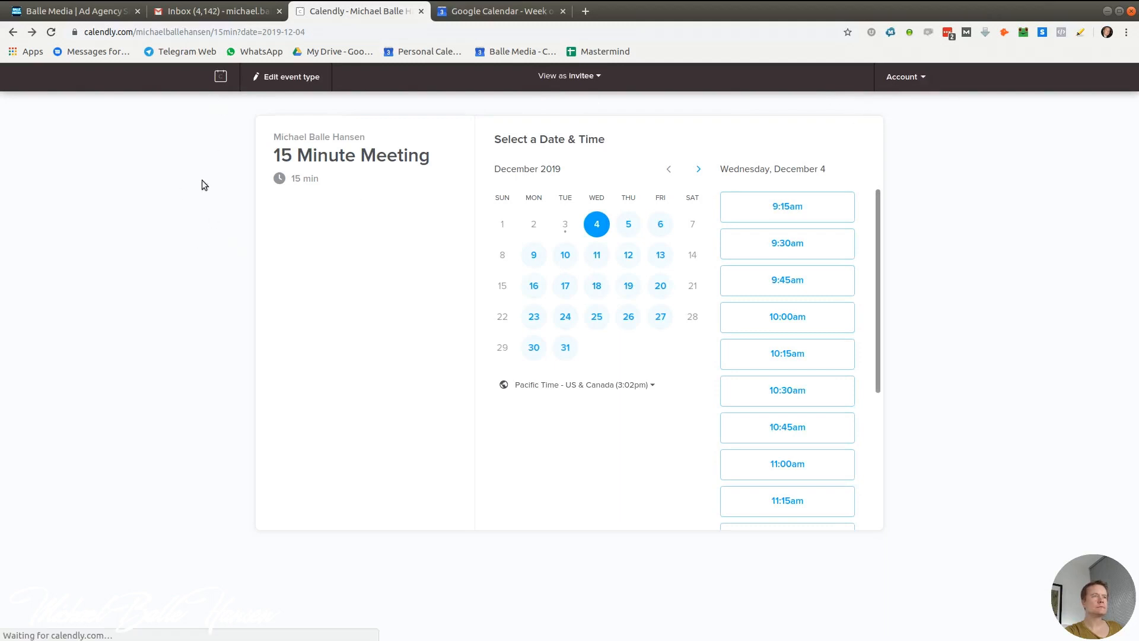
Trim the event part from the URL to load the public scheduling page
{"action": "left_click_drag", "start_coordinate": [207, 33], "coordinate": [447, 26]}
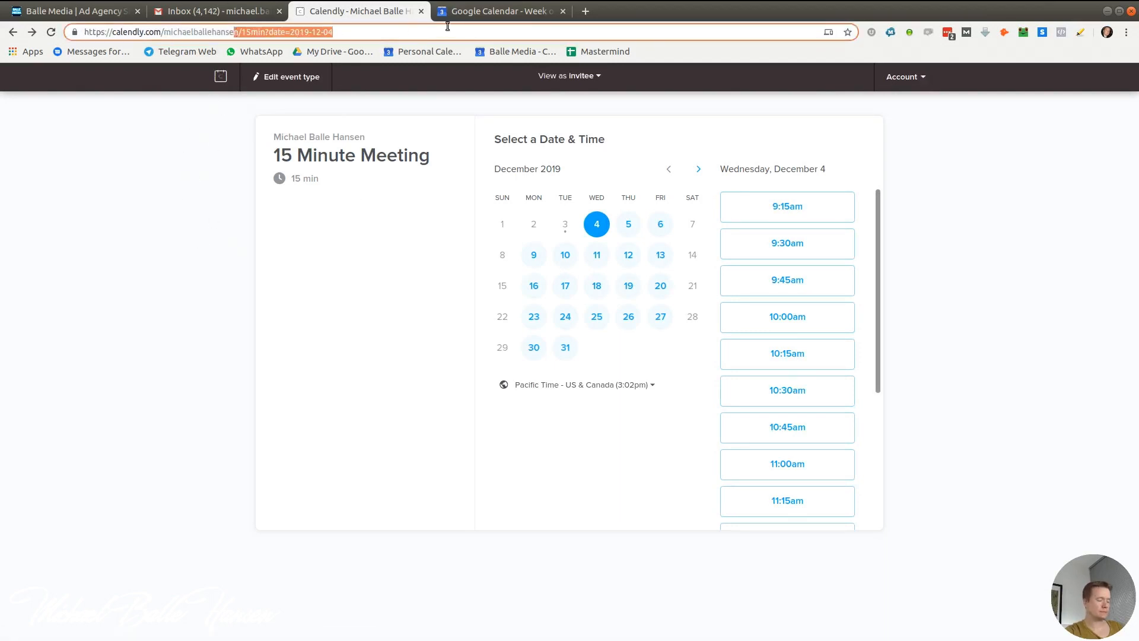
{"action": "key", "text": "BackSpace"}
{"action": "key", "text": "Return"}
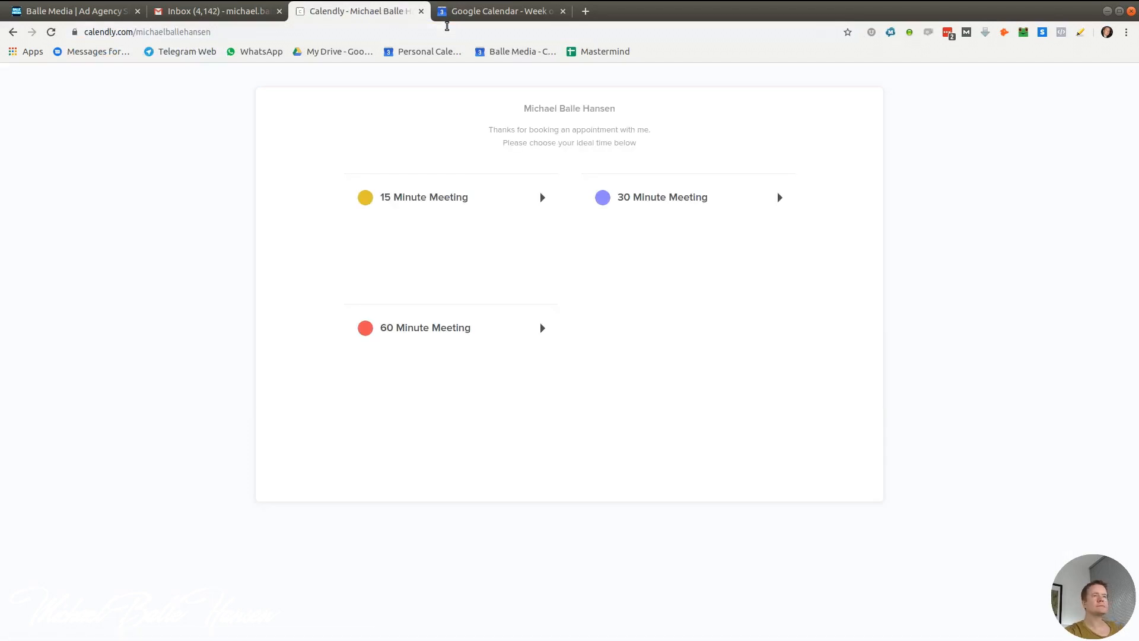
Show December 4's open 15 Minute Meeting slots and compare them with the Google Calendar week
{"action": "left_click", "coordinate": [454, 198]}
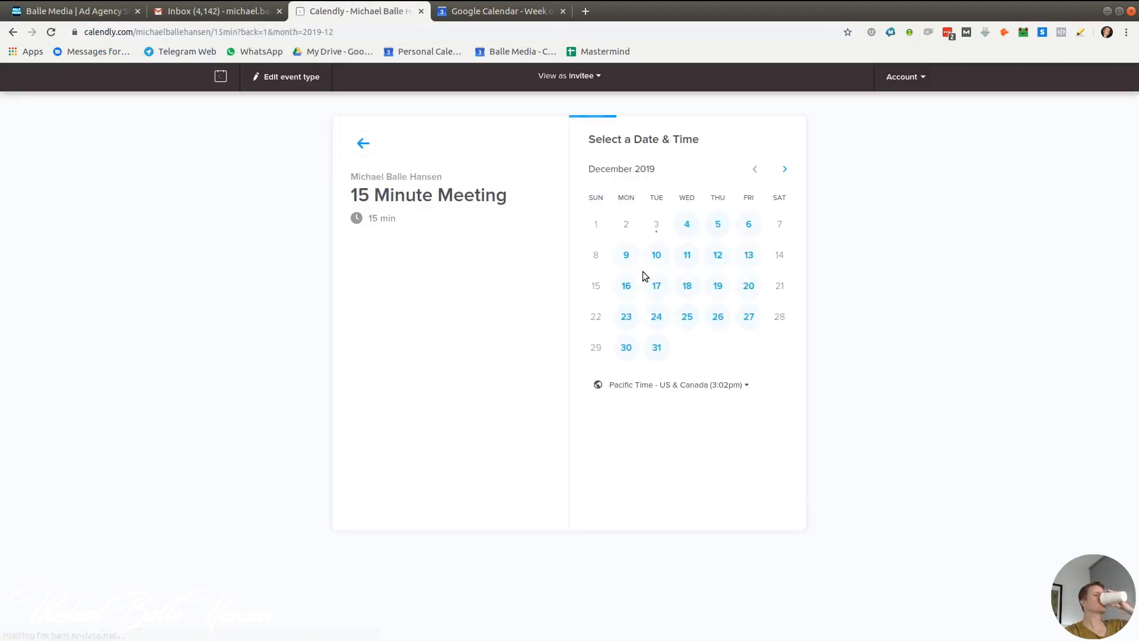
{"action": "left_click", "coordinate": [686, 225]}
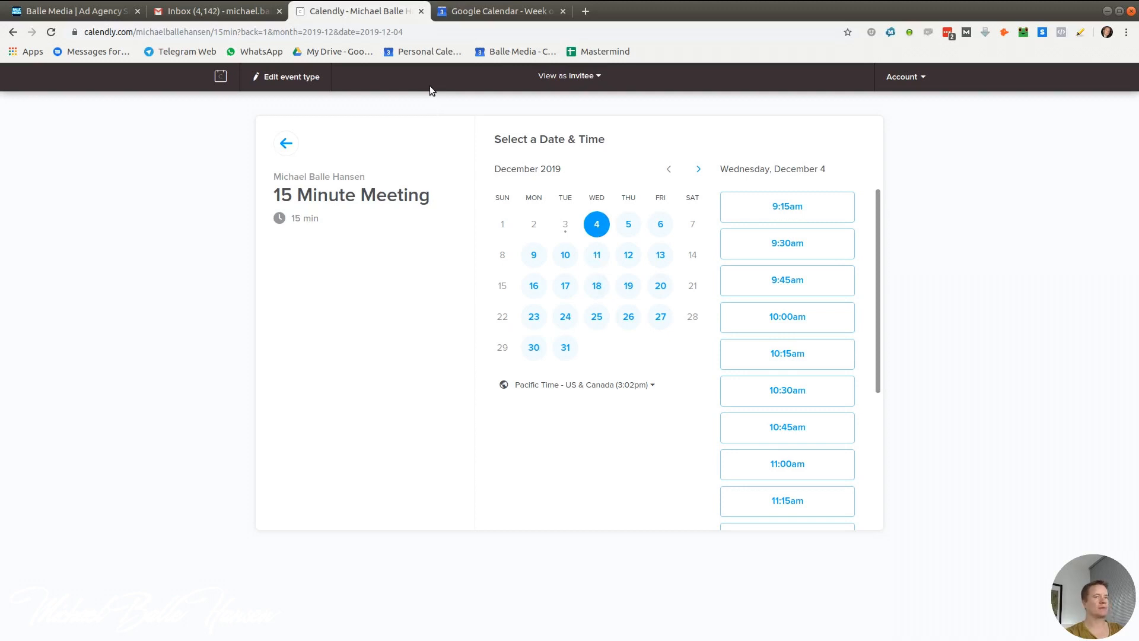
{"action": "left_click", "coordinate": [464, 17]}
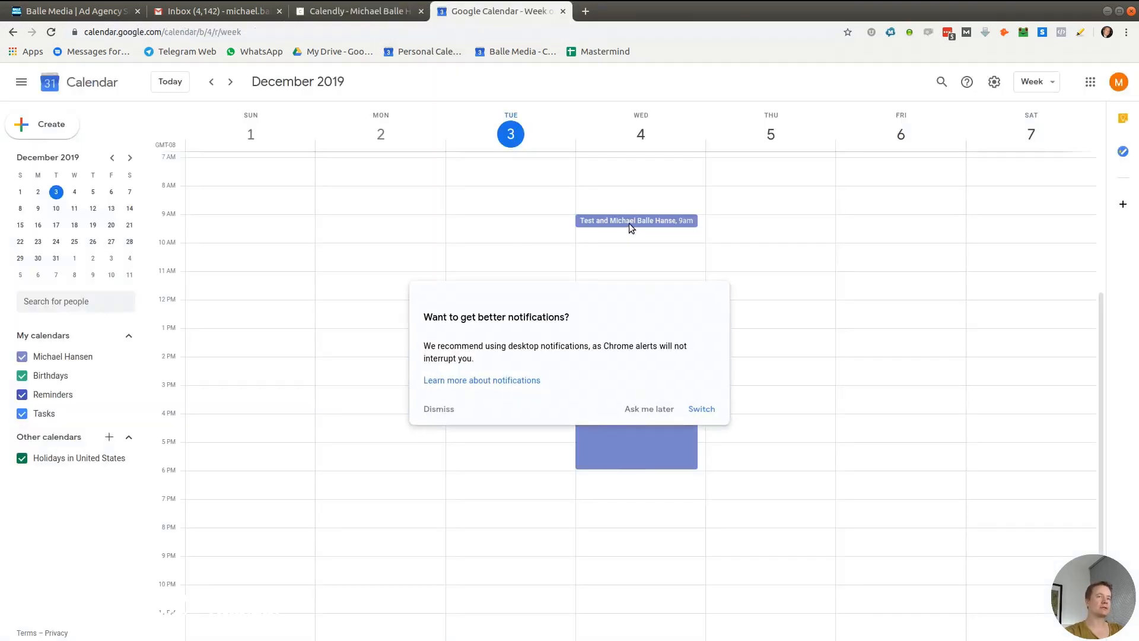
Scroll December 4's time slots and dismiss Google Calendar's notifications prompt
{"action": "left_click", "coordinate": [379, 16]}
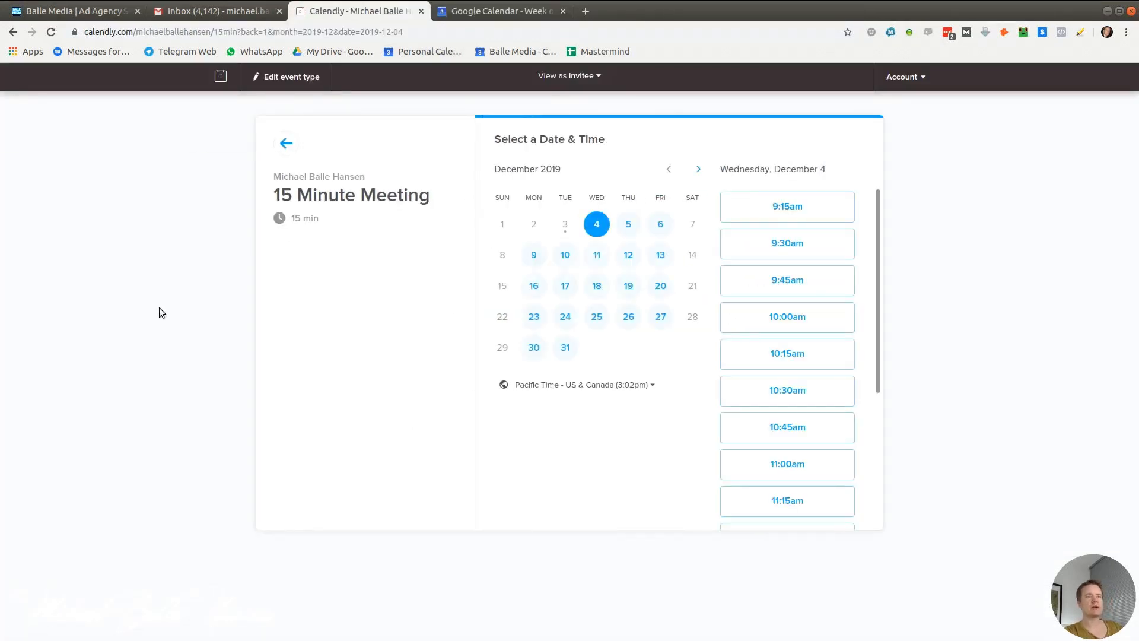
{"action": "scroll", "coordinate": [817, 463], "scroll_direction": "down", "scroll_amount": 4}
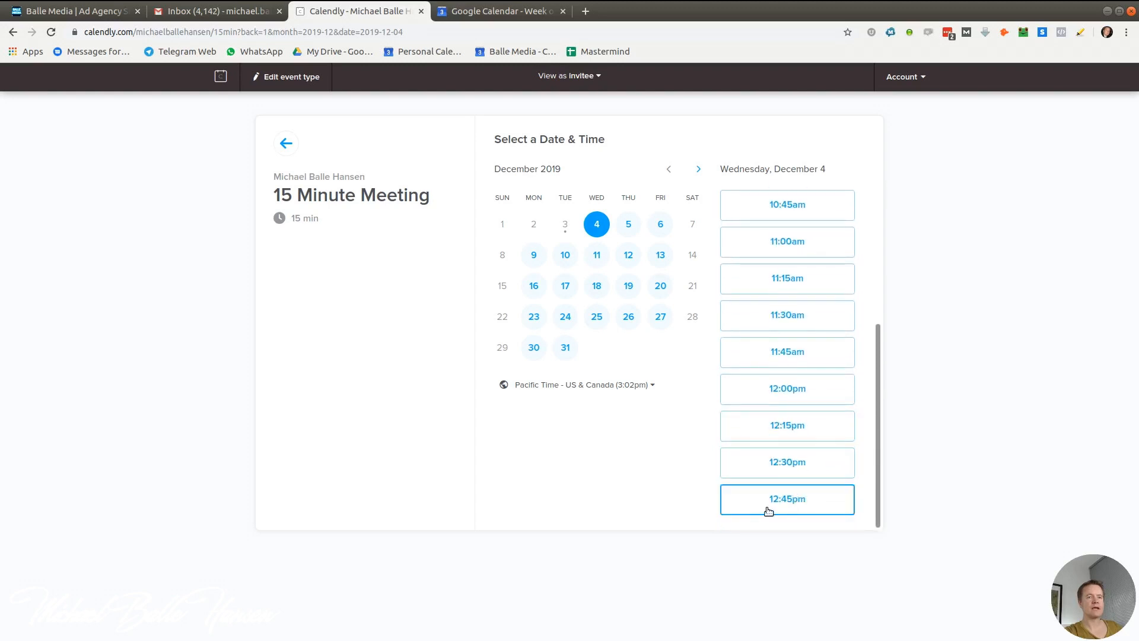
{"action": "left_click", "coordinate": [481, 11]}
{"action": "left_click", "coordinate": [439, 410]}
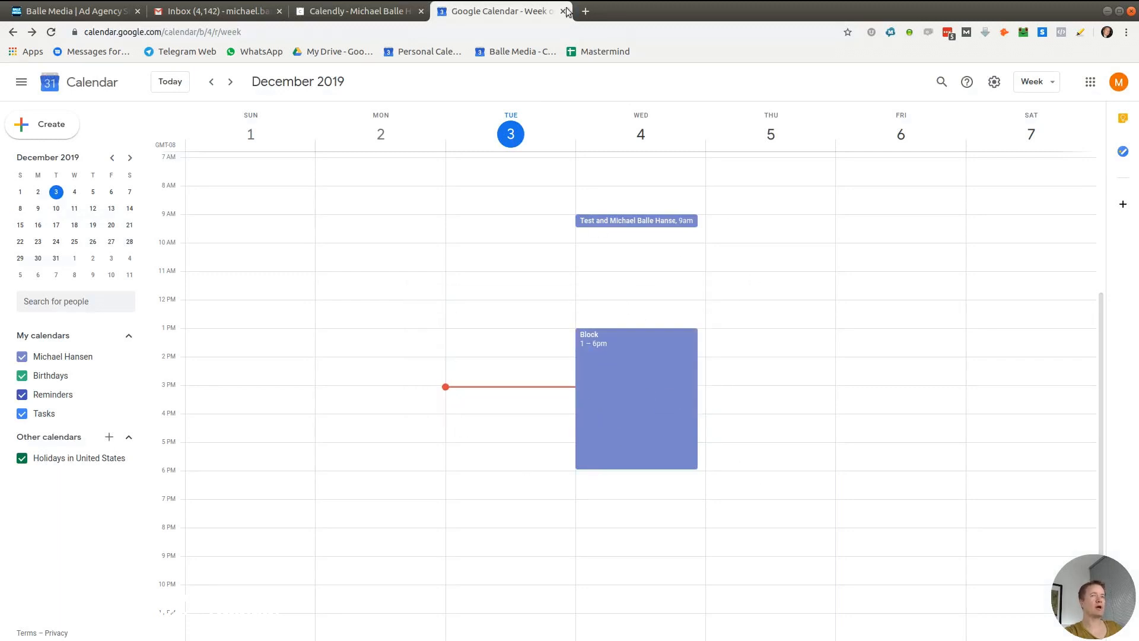
Verify the slots end at 12:45pm before the Block, then go back to the meeting types
{"action": "left_click", "coordinate": [362, 11]}
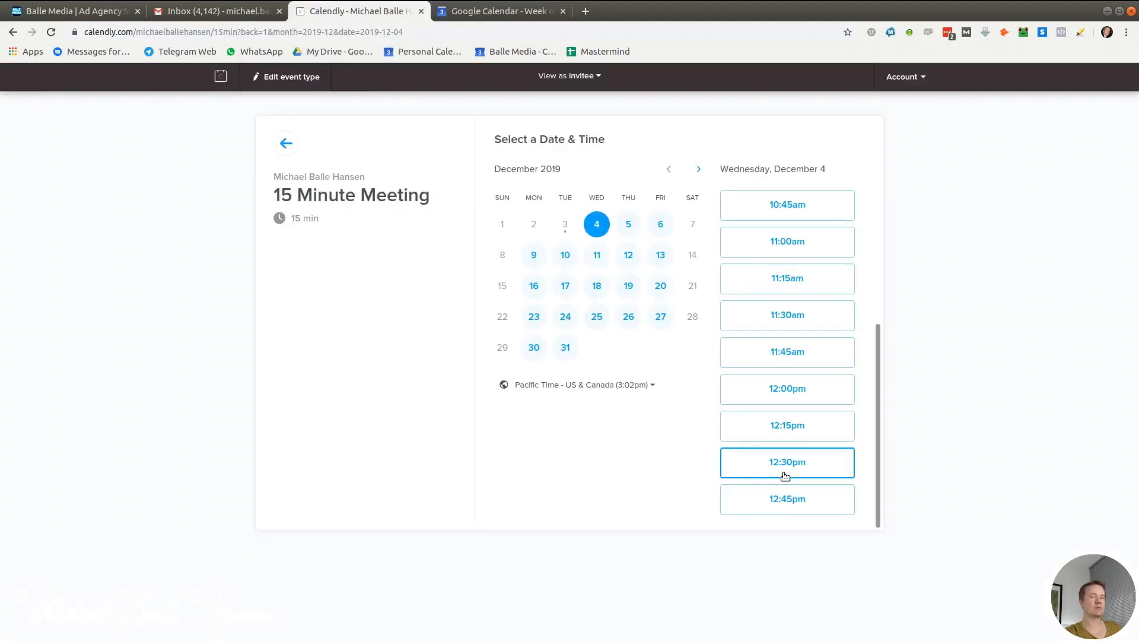
{"action": "scroll", "coordinate": [777, 463], "scroll_direction": "up", "scroll_amount": 4}
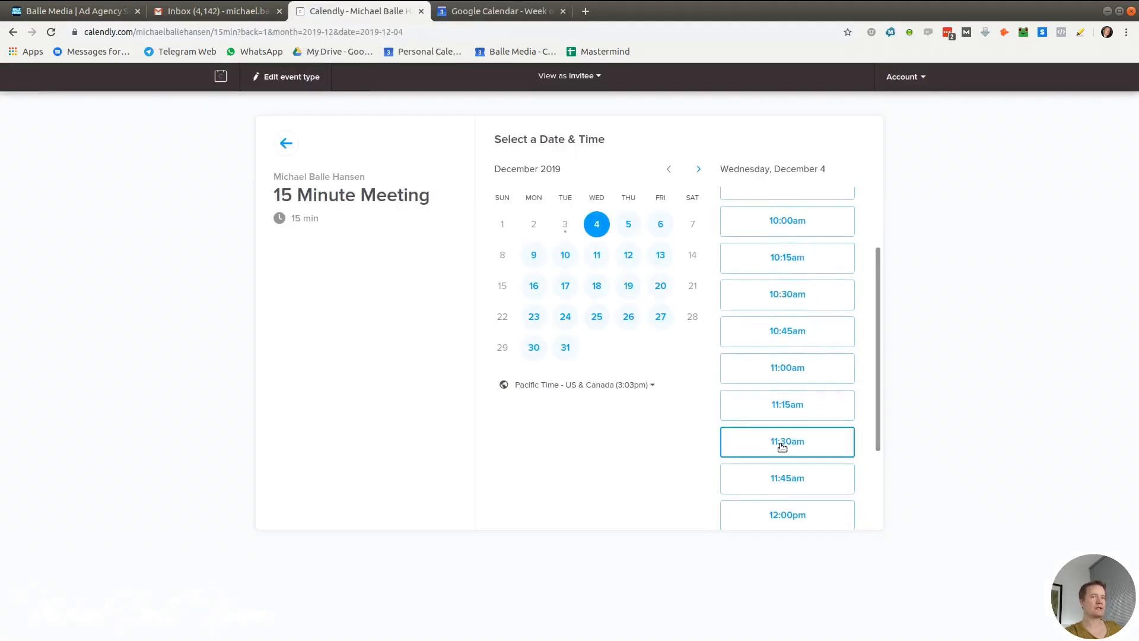
{"action": "scroll", "coordinate": [763, 446], "scroll_direction": "down", "scroll_amount": 2}
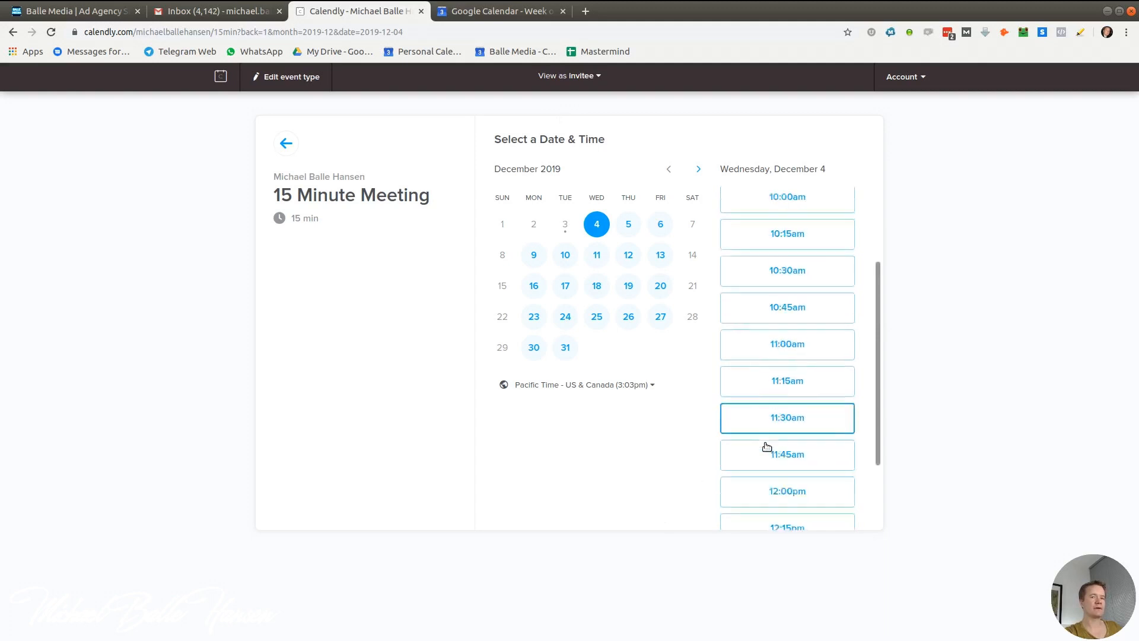
{"action": "left_click", "coordinate": [471, 12]}
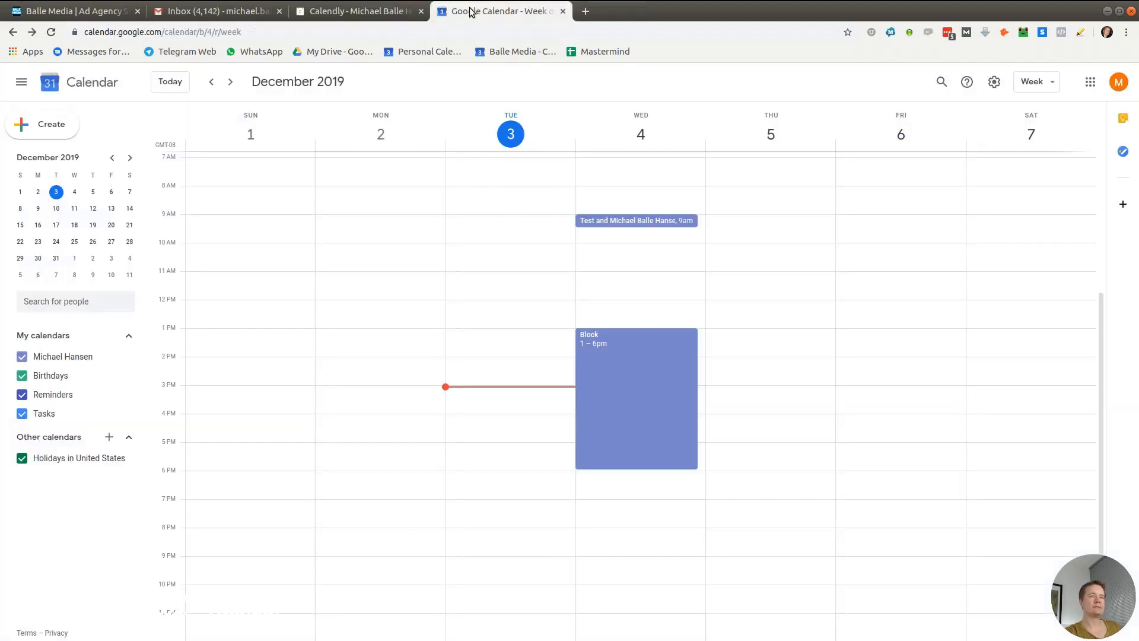
{"action": "left_click", "coordinate": [366, 15]}
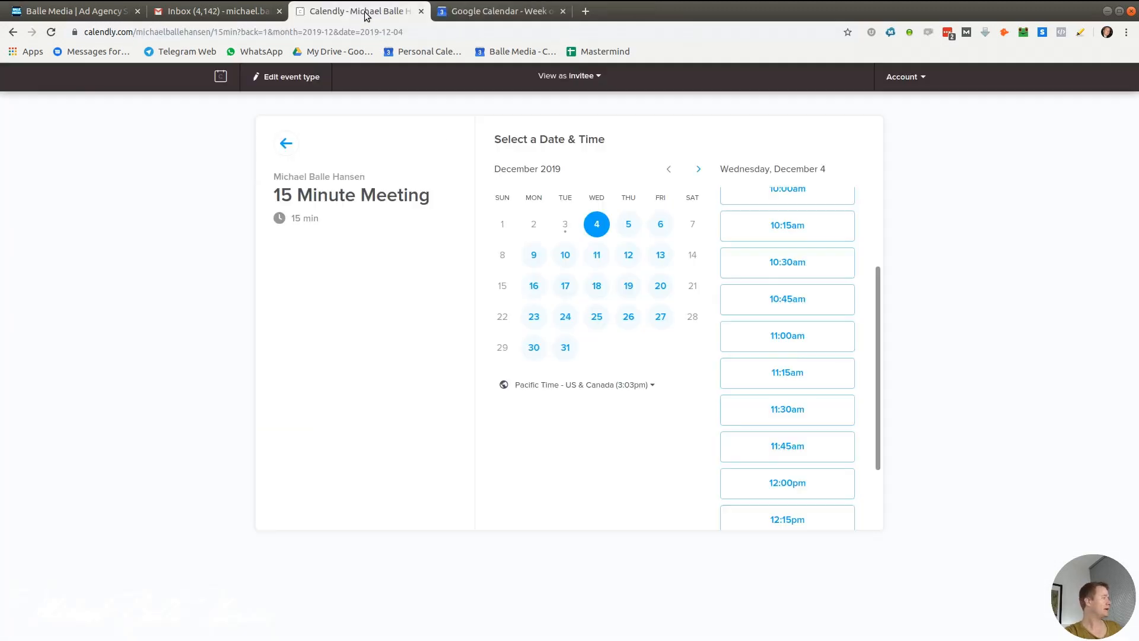
{"action": "left_click", "coordinate": [286, 143]}
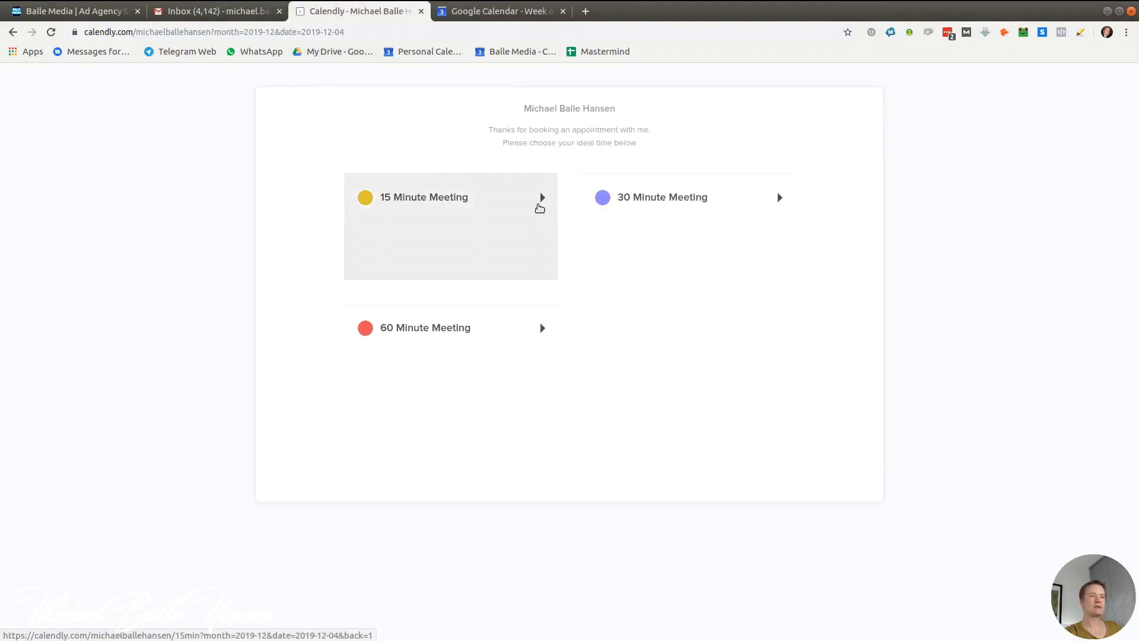